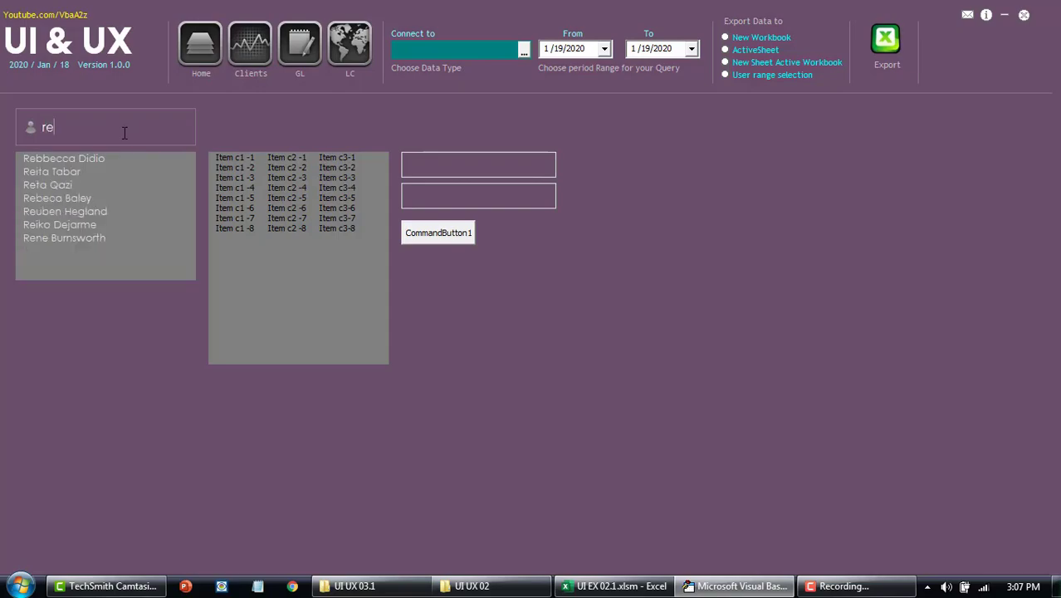
pyautogui.press('BackSpace')
pyautogui.press('BackSpace')
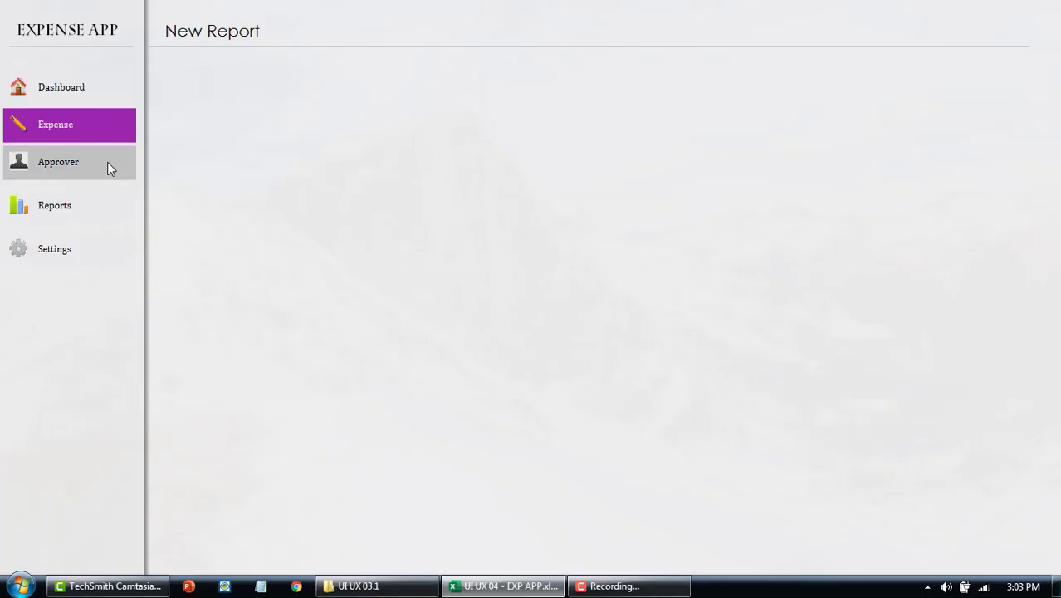
pyautogui.click(106, 163)
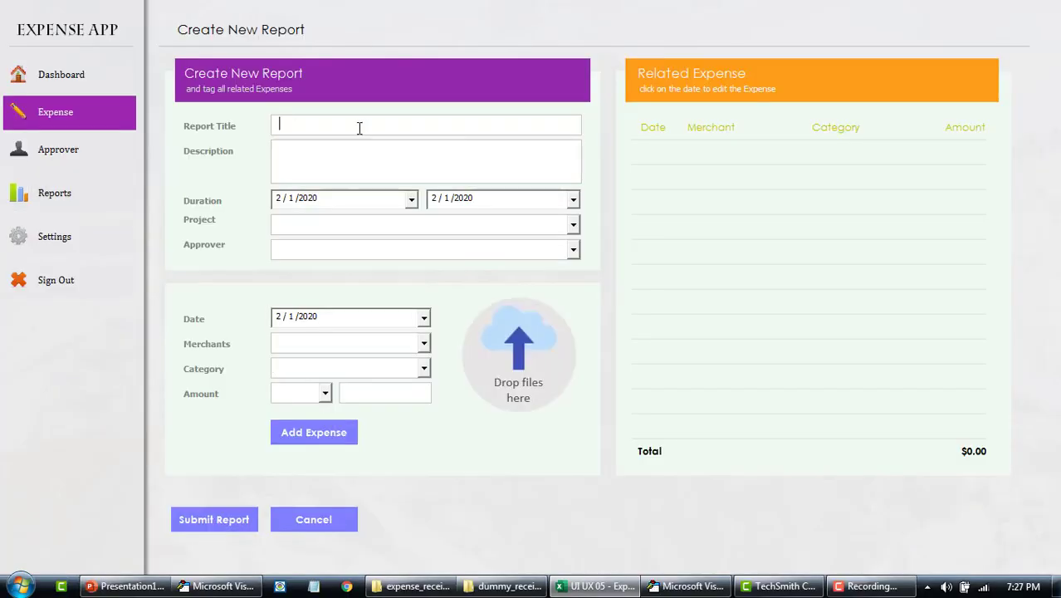
# - Fill in a new report titled "team lunch" with description "this is sample desc", start date 1/31/2020 and the first listed approver
pyautogui.write('team lunch')
pyautogui.click(361, 156)
pyautogui.write('this is sample desc')
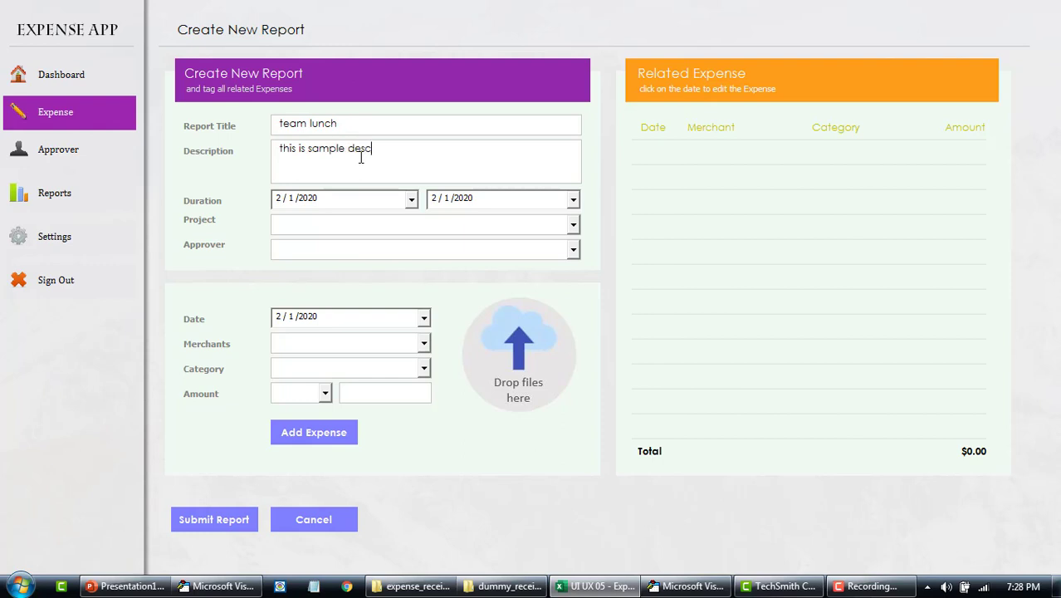
pyautogui.click(412, 202)
pyautogui.click(377, 252)
pyautogui.click(289, 266)
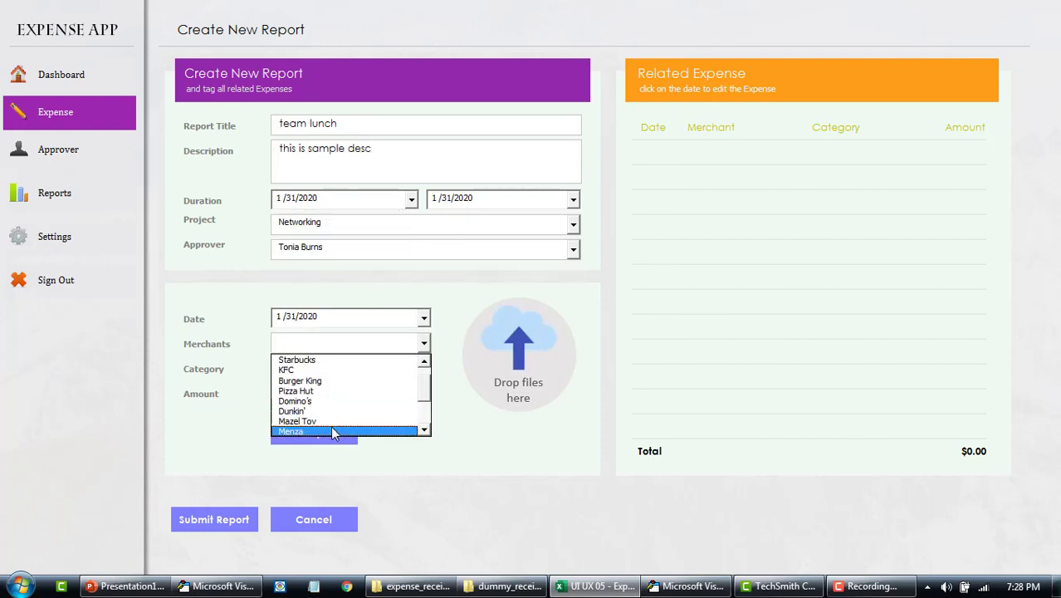
# - Choose Mazel Tov as the expense's merchant and attach the receipt mazel.png from the dummy_receipts folder
pyautogui.click(330, 420)
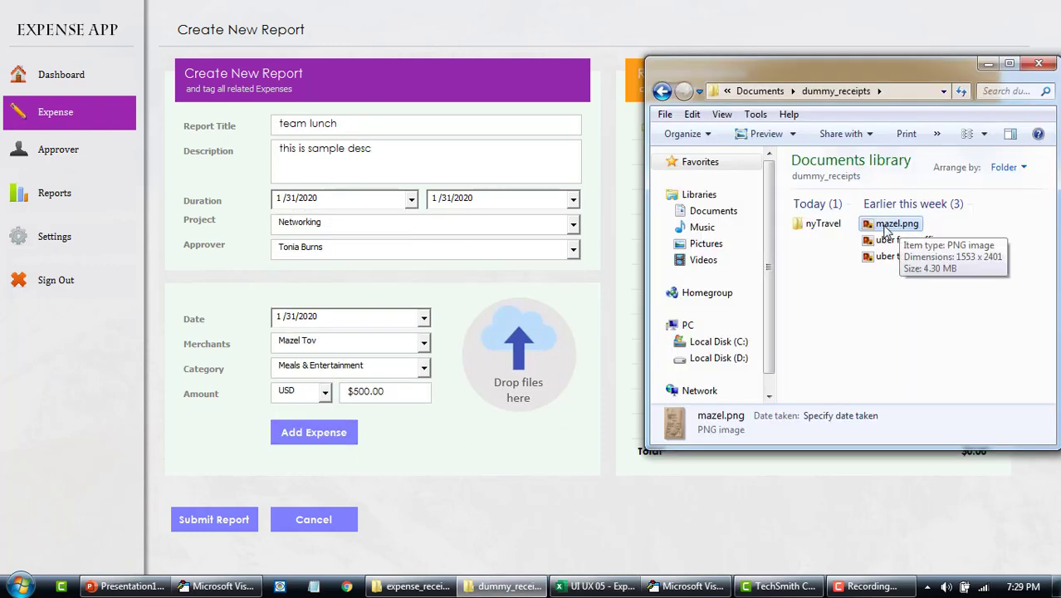
pyautogui.moveTo(896, 223); pyautogui.dragTo(519, 349)
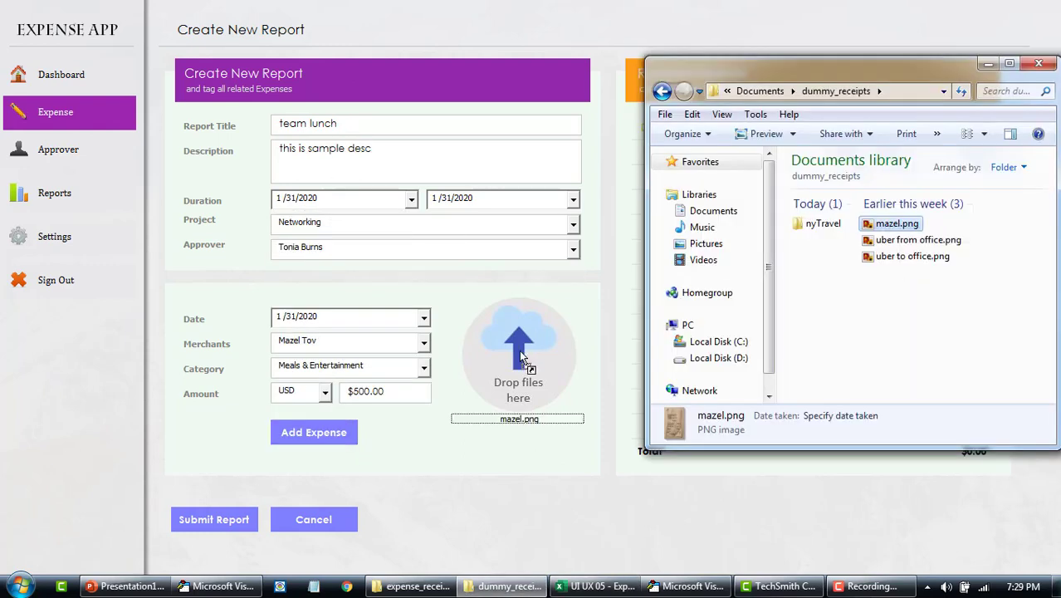
pyautogui.click(509, 450)
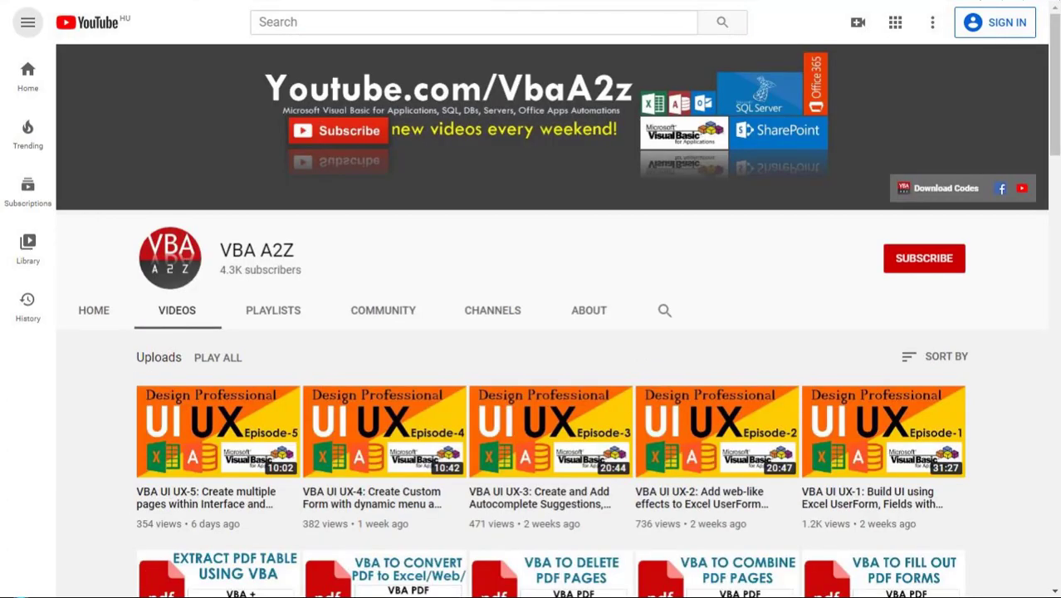
# - On YouTube, subscribe to the VBA A2Z channel and set its notifications to All
pyautogui.scroll(-2, 530, 5)
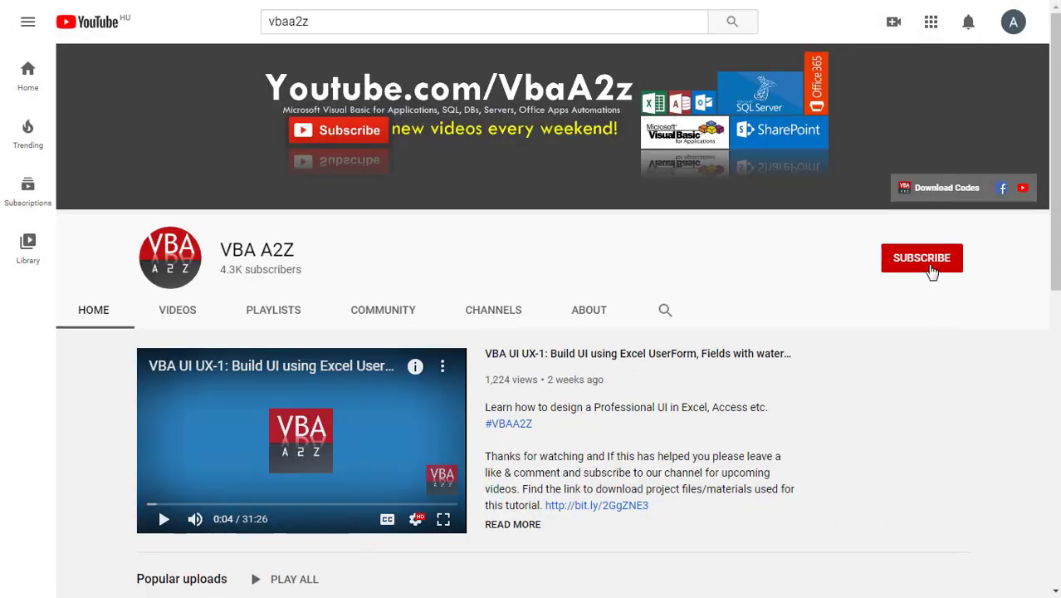
pyautogui.click(931, 270)
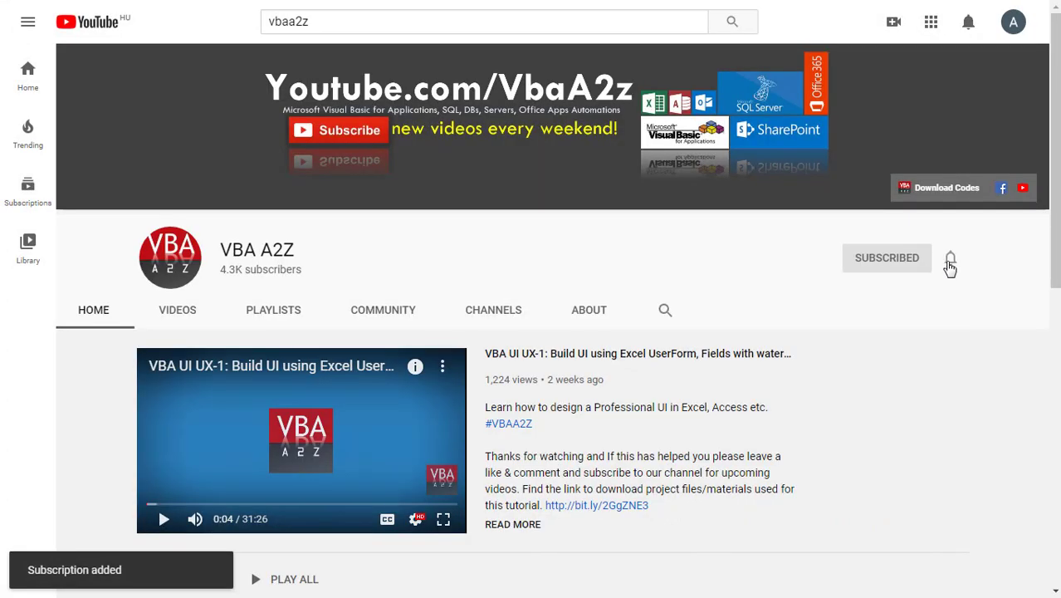
pyautogui.click(951, 260)
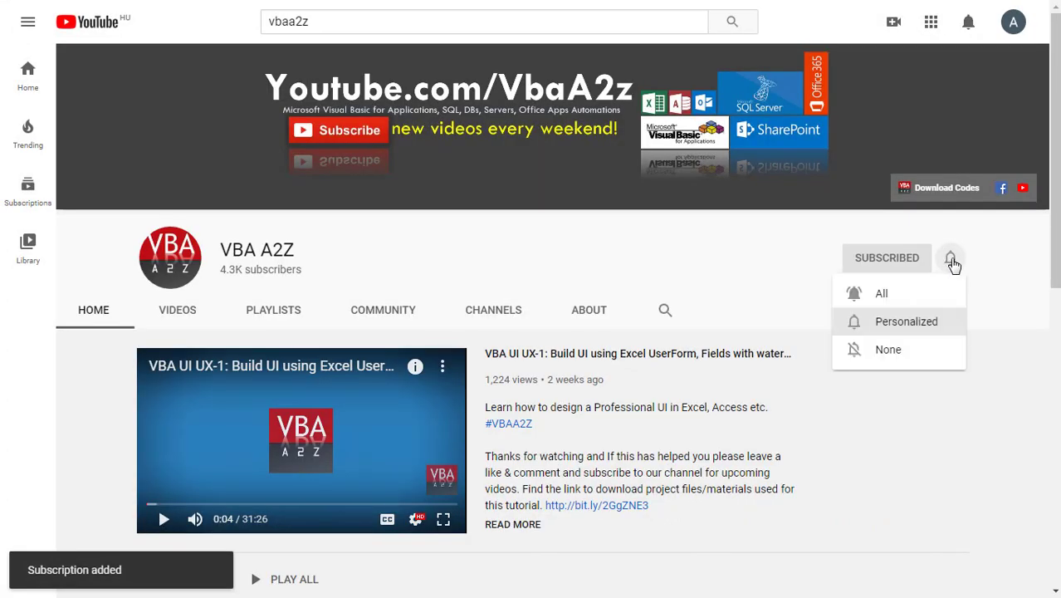
pyautogui.click(889, 292)
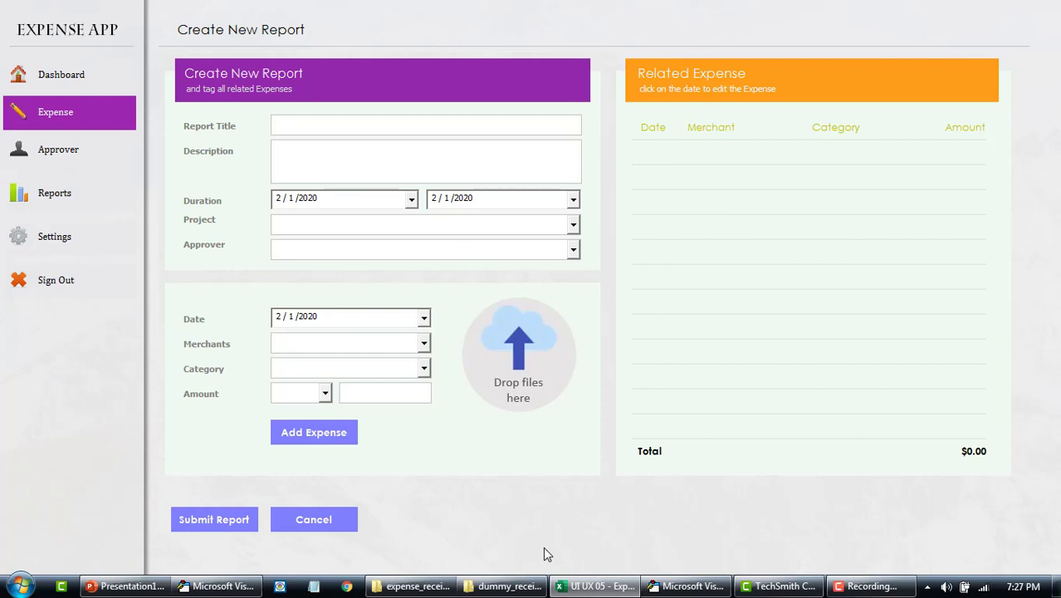
# - Enter "team lunch" as the new report's title and "this is sample desc" as its description
pyautogui.write('team lunch')
pyautogui.click(360, 156)
pyautogui.write('this is sample desc')
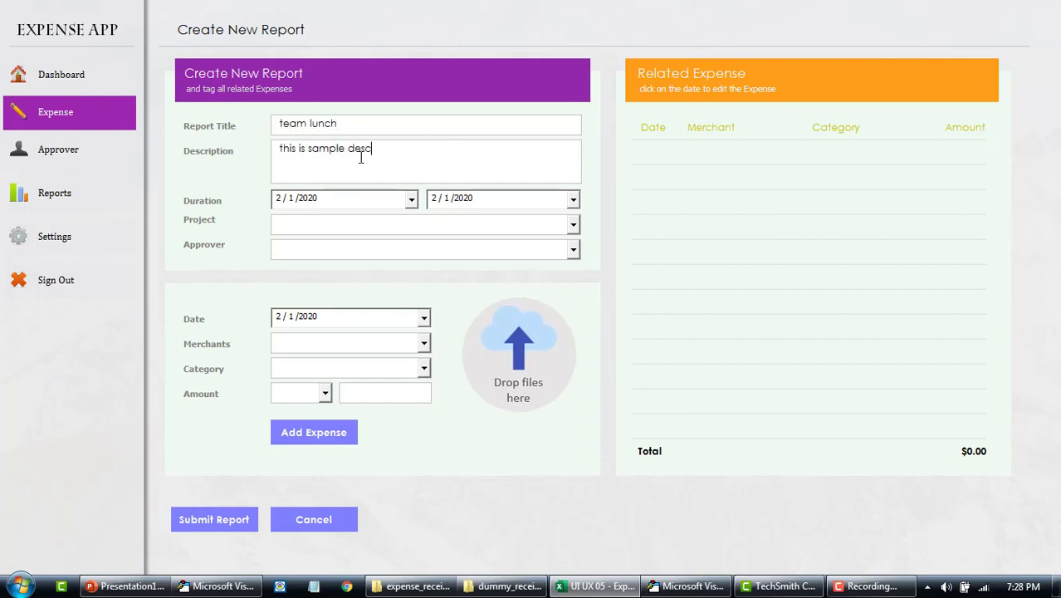
# - Set the report's duration to start and end on 1/31/2020
pyautogui.click(411, 200)
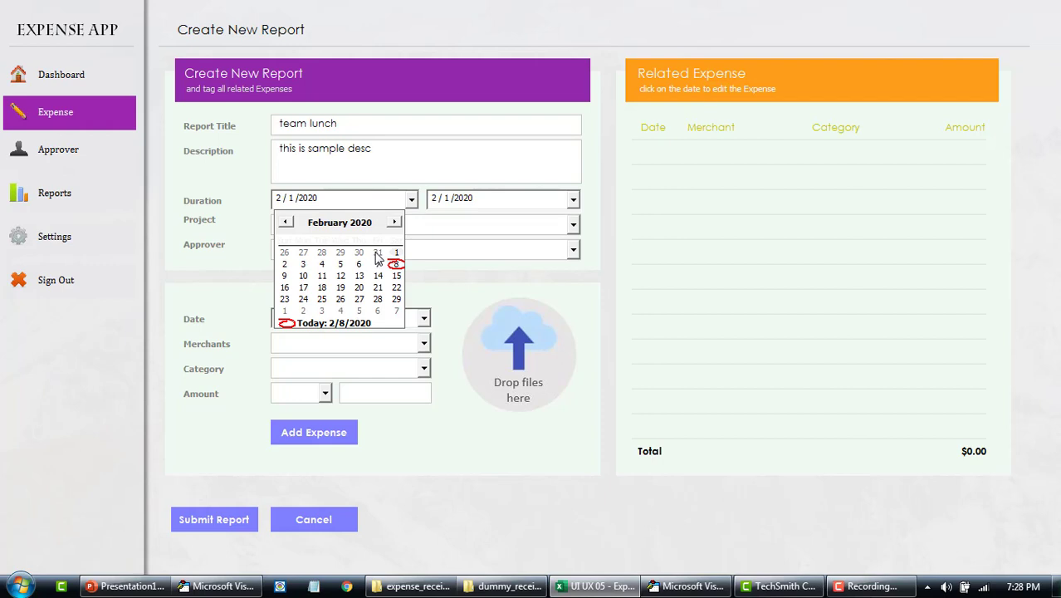
pyautogui.click(378, 254)
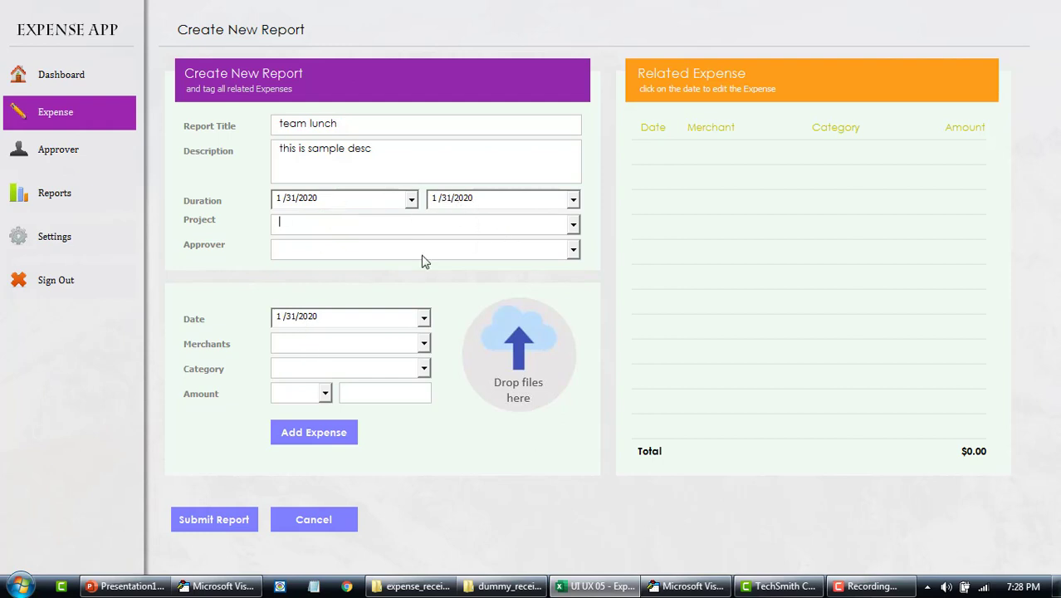
pyautogui.click(573, 200)
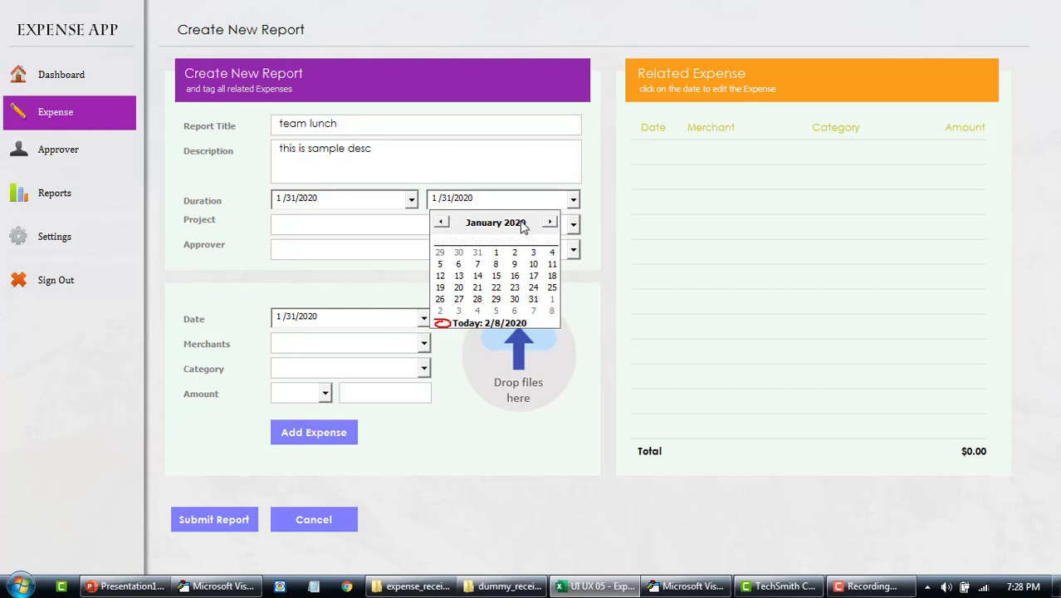
pyautogui.click(375, 226)
# - Assign the report to the Networking project and choose the first listed approver
pyautogui.click(572, 224)
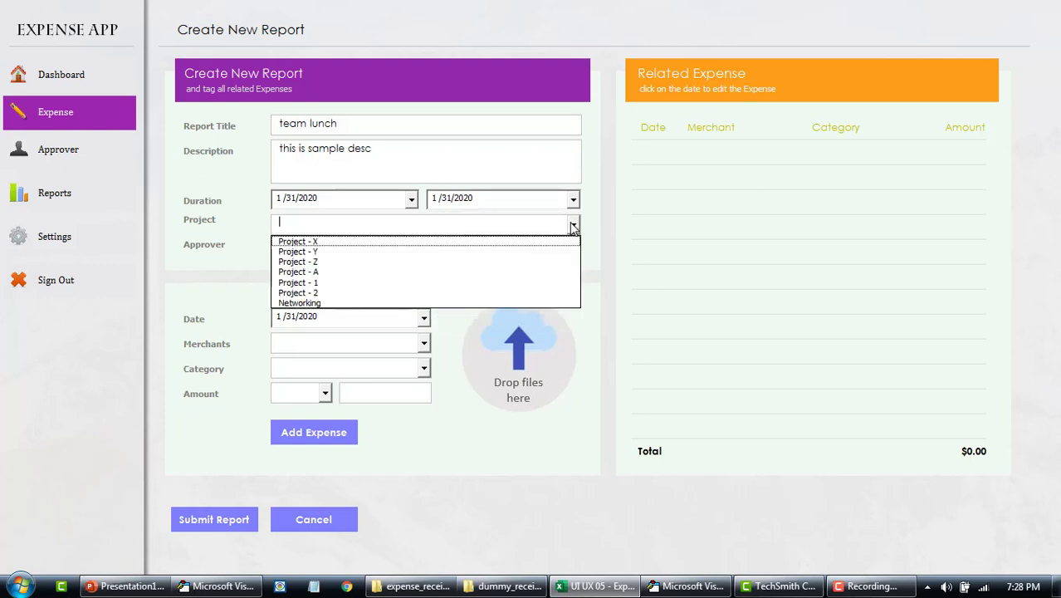
pyautogui.click(401, 304)
pyautogui.click(371, 249)
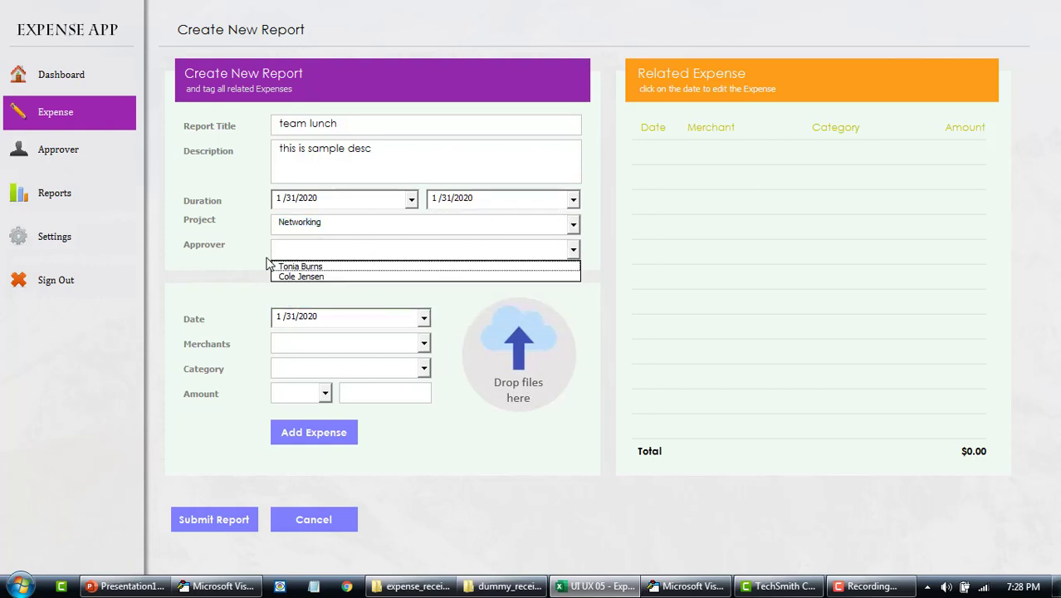
pyautogui.click(307, 266)
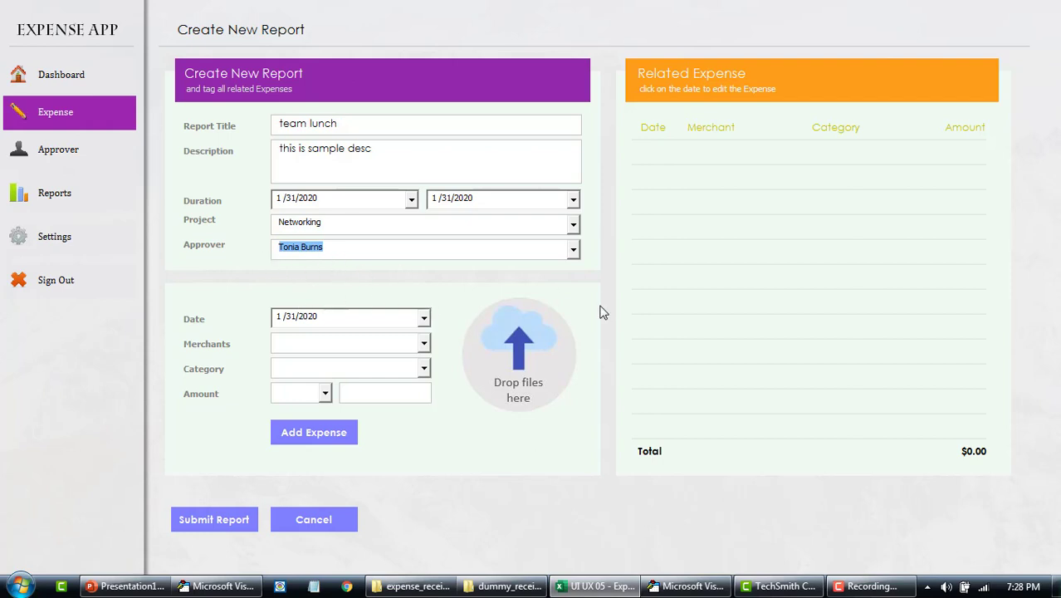
# - Set the expense's merchant to Mazel Tov and its category to Meals & Entertainment
pyautogui.click(342, 343)
pyautogui.click(423, 343)
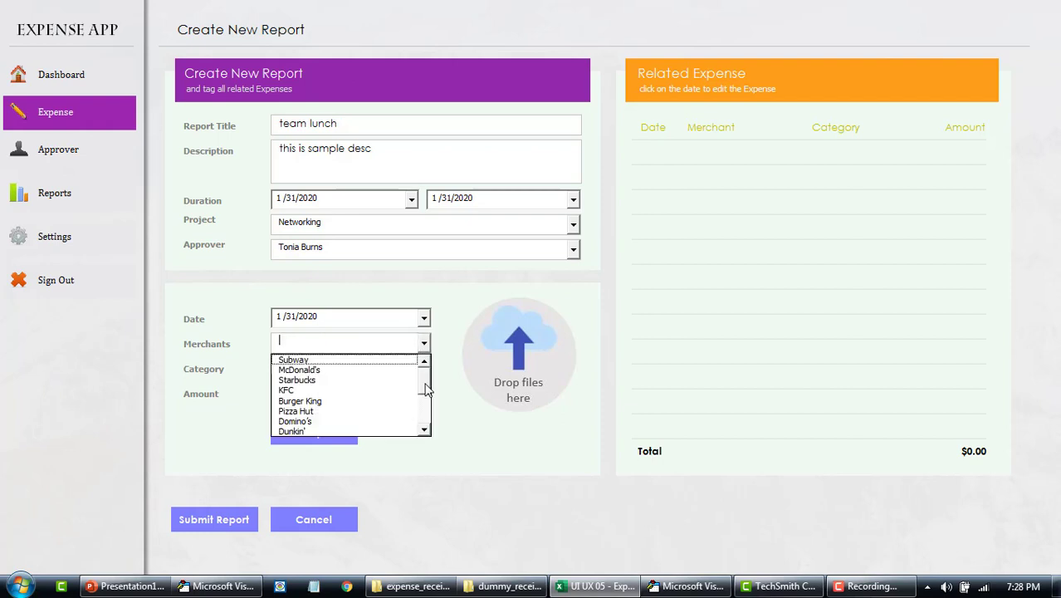
pyautogui.moveTo(424, 389); pyautogui.dragTo(424, 399)
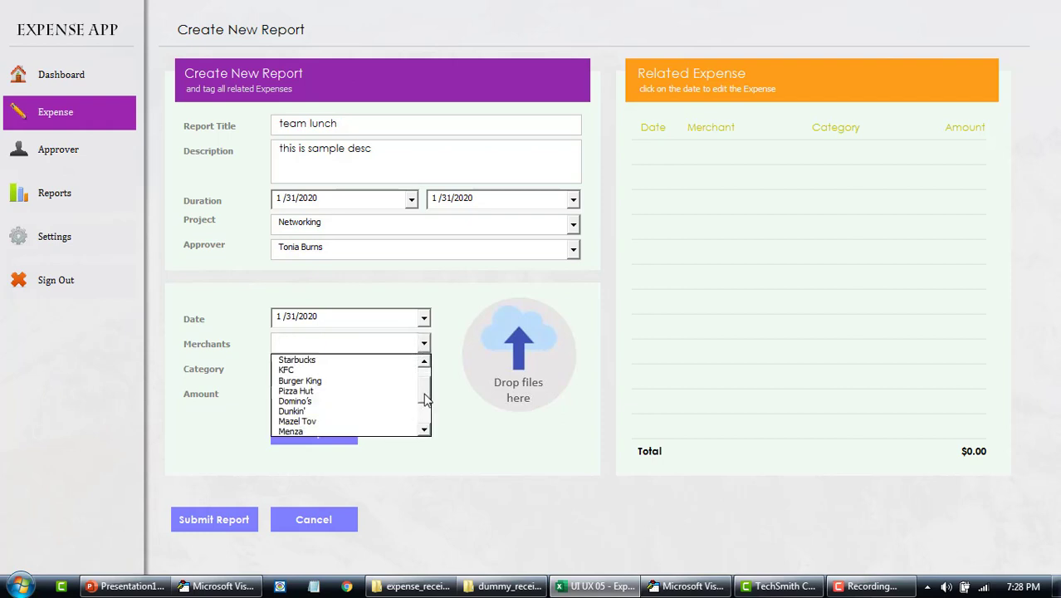
pyautogui.click(331, 421)
pyautogui.click(368, 369)
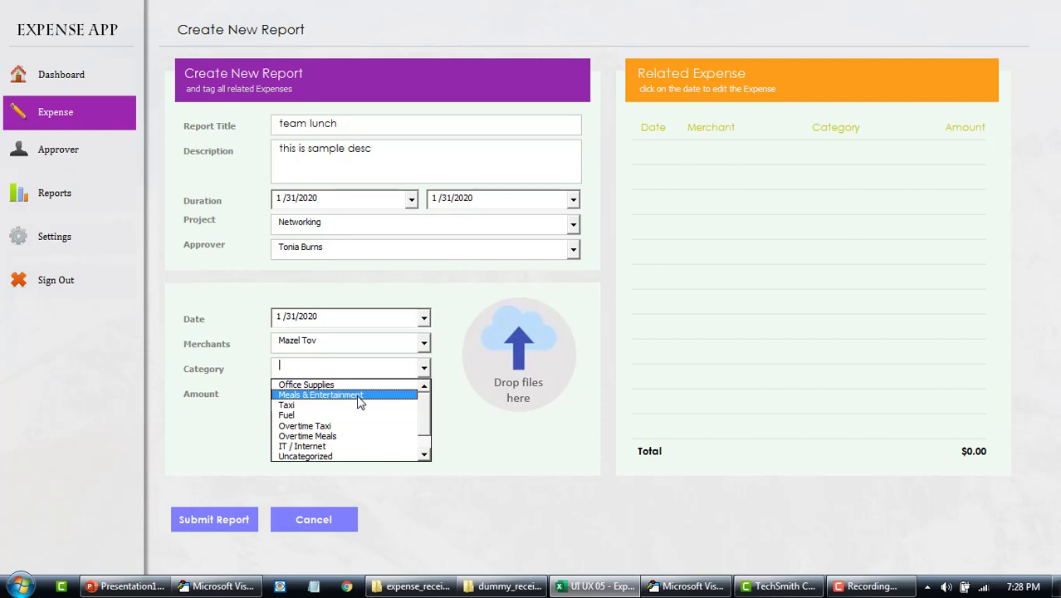
pyautogui.click(359, 397)
# - Set the expense's currency to USD and its amount to 500
pyautogui.click(325, 393)
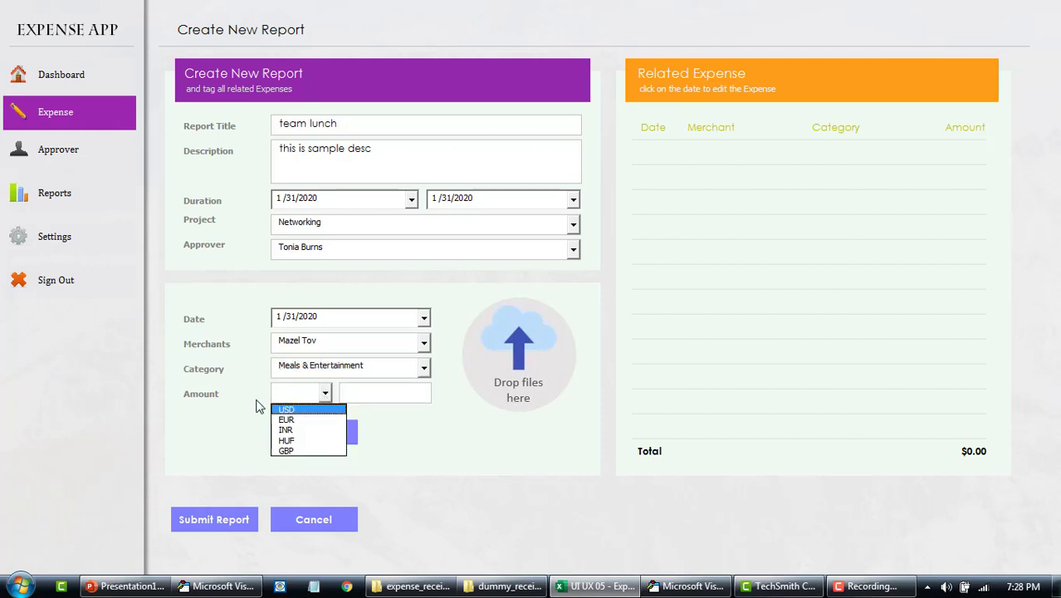
pyautogui.click(306, 410)
pyautogui.click(363, 391)
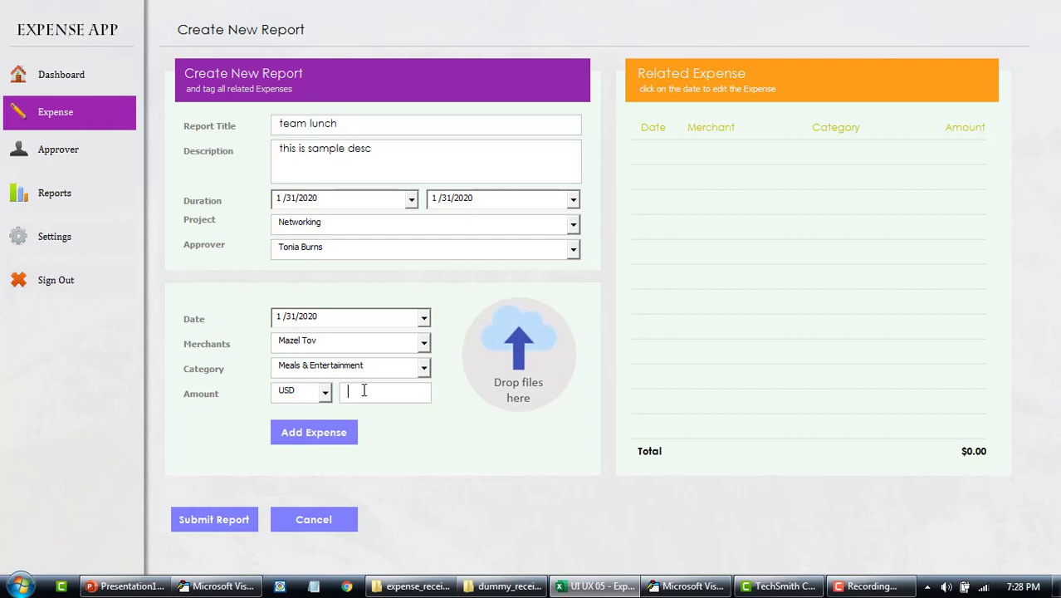
pyautogui.write('500')
pyautogui.press('Tab')
# - Attach mazel.png from the dummy_receipts folder as the receipt and add the Mazel Tov expense to the report
pyautogui.hotkey('alt', 'Tab')
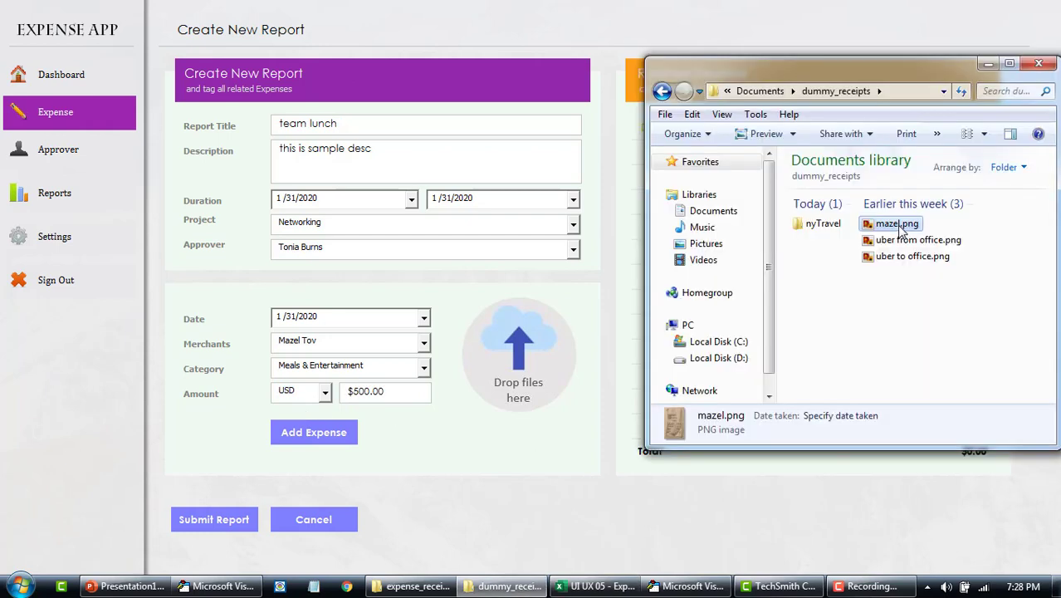
pyautogui.moveTo(901, 226); pyautogui.dragTo(518, 350)
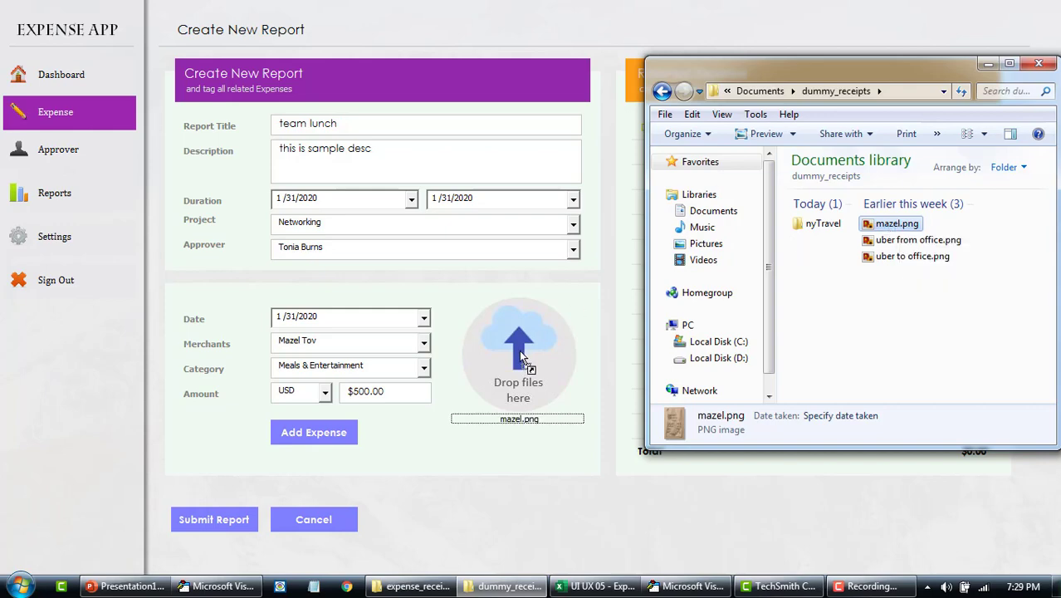
pyautogui.click(504, 449)
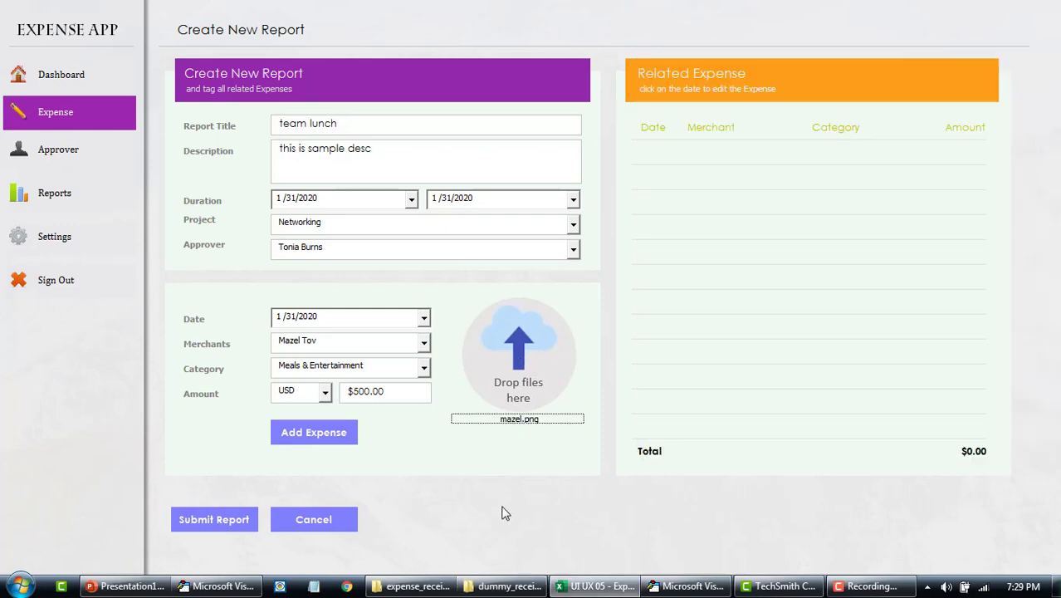
pyautogui.click(322, 434)
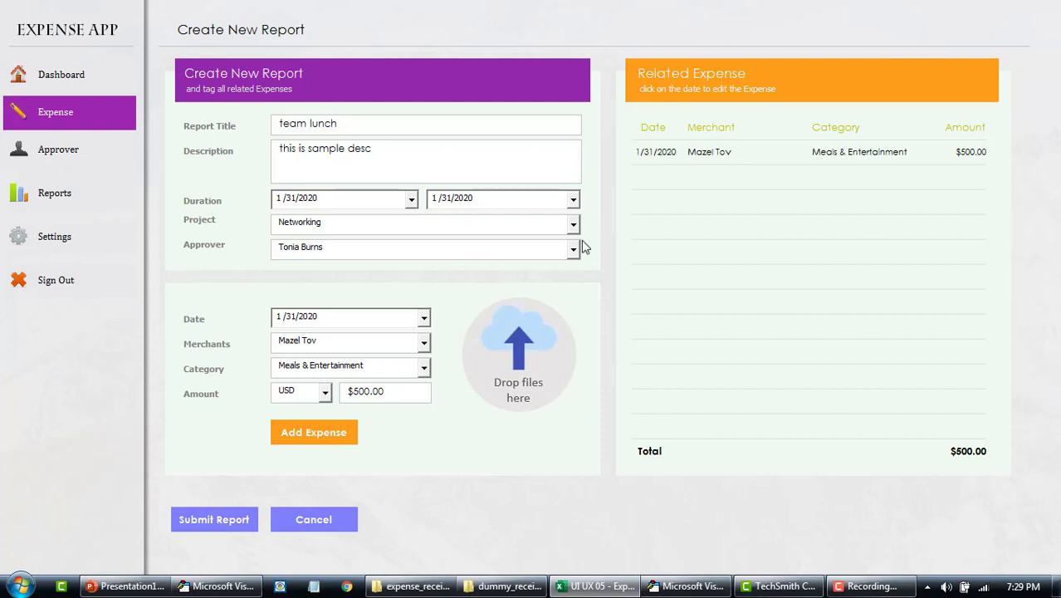
# - Replace the merchant with Uber for the second expense
pyautogui.click(425, 347)
pyautogui.write('tax')
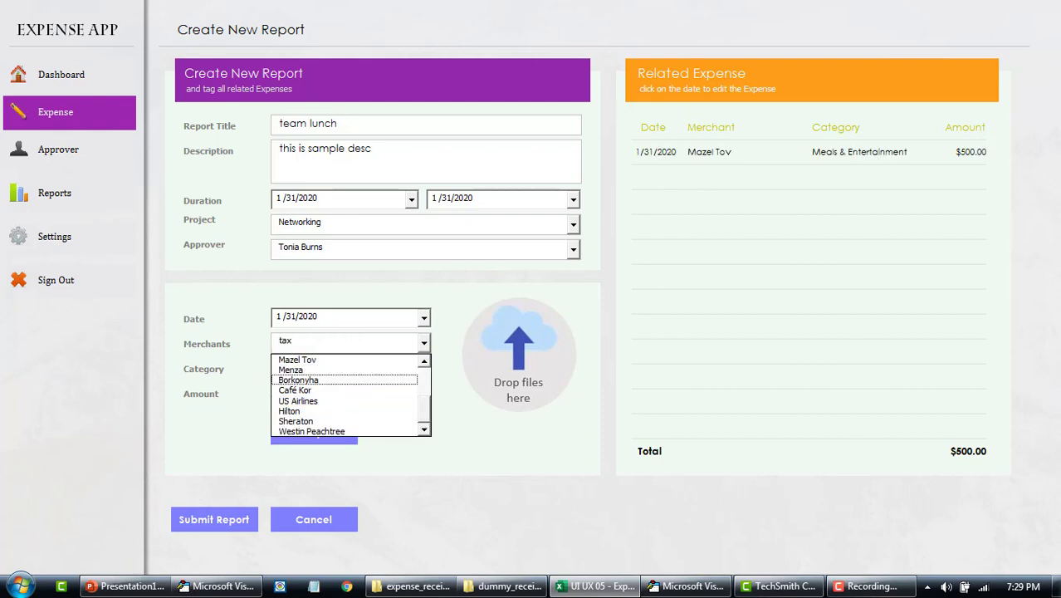
pyautogui.press('BackSpace')
pyautogui.press('BackSpace')
pyautogui.press('BackSpace')
pyautogui.write('Uber')
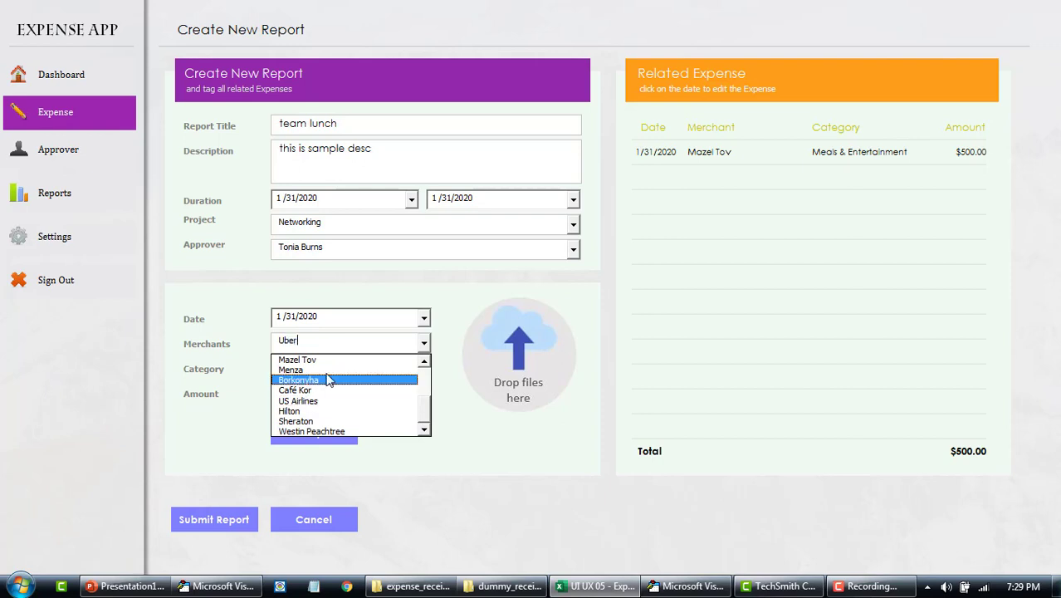
pyautogui.click(448, 339)
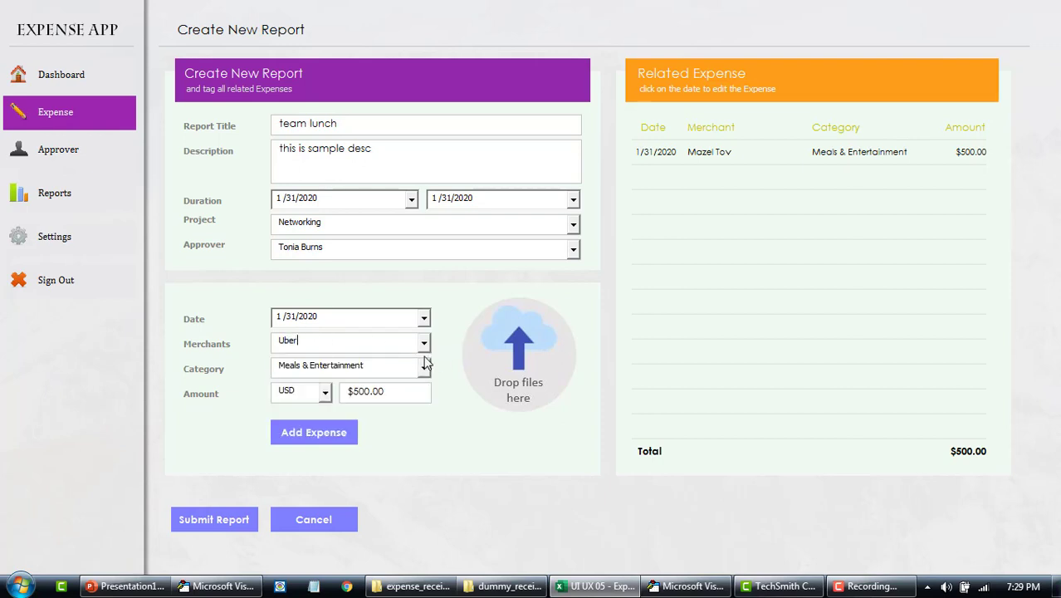
# - Set the Uber expense's category to Taxi
pyautogui.click(424, 376)
pyautogui.press('f')
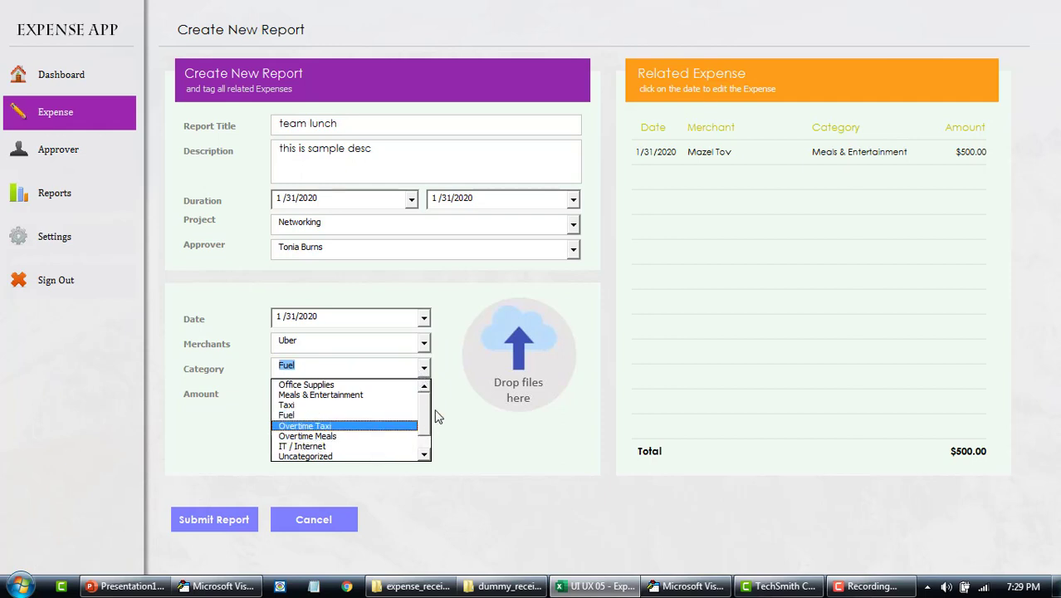
pyautogui.moveTo(419, 417); pyautogui.dragTo(311, 391)
pyautogui.click(326, 405)
# - Set the Uber expense's amount to 13 and add it to the report
pyautogui.click(350, 391)
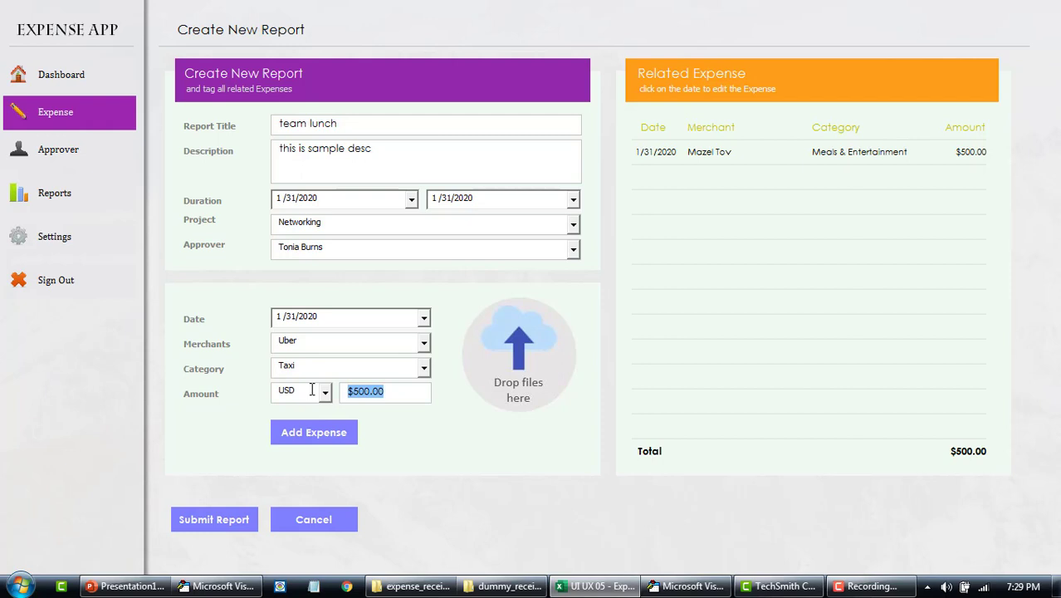
pyautogui.write('13')
pyautogui.click(409, 431)
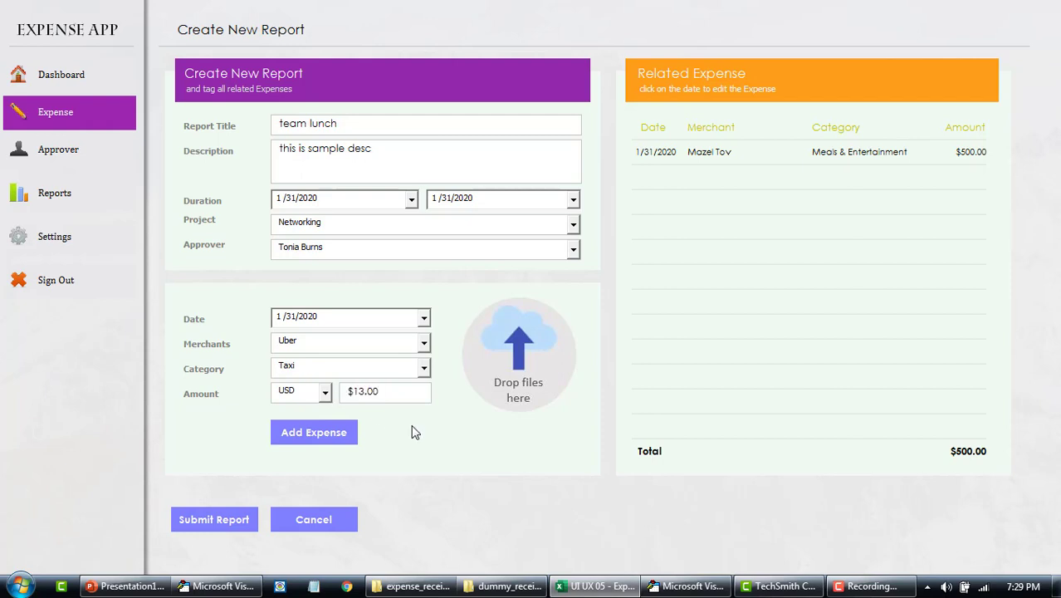
pyautogui.click(318, 436)
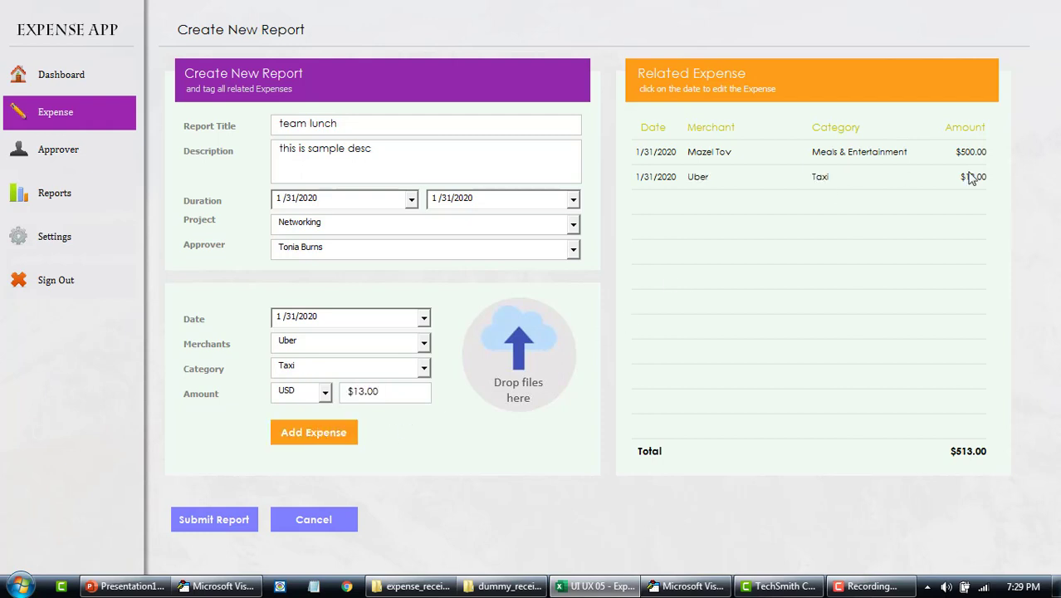
# - Set the new Uber expense's amount to 17 and attach "uber to office.png" from the dummy_receipts folder as its receipt
pyautogui.moveTo(395, 394); pyautogui.dragTo(263, 391)
pyautogui.write('17')
pyautogui.click(502, 586)
pyautogui.click(913, 240)
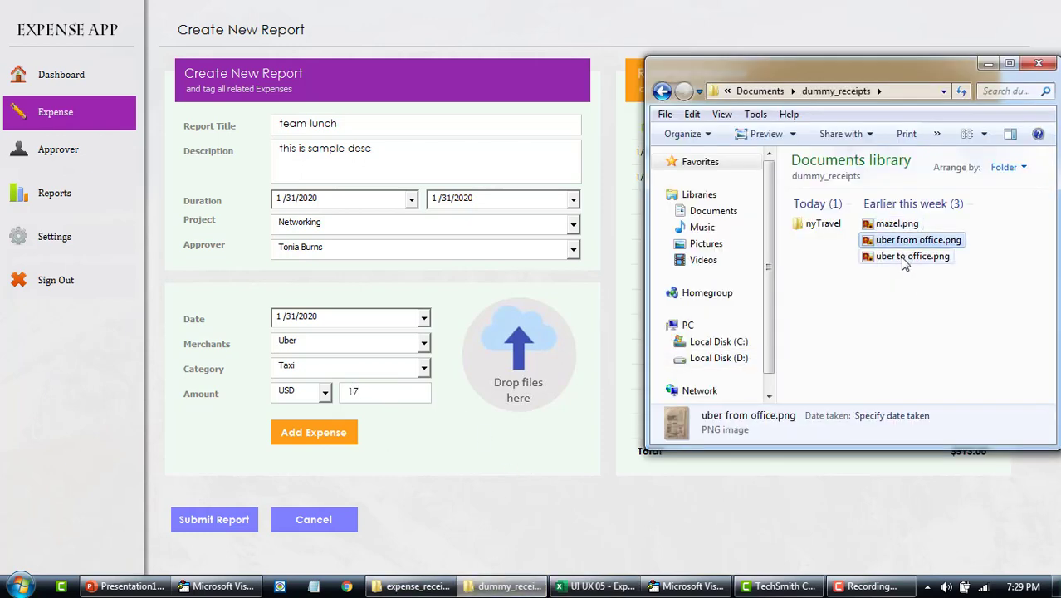
pyautogui.click(913, 257)
pyautogui.moveTo(913, 257); pyautogui.dragTo(498, 358)
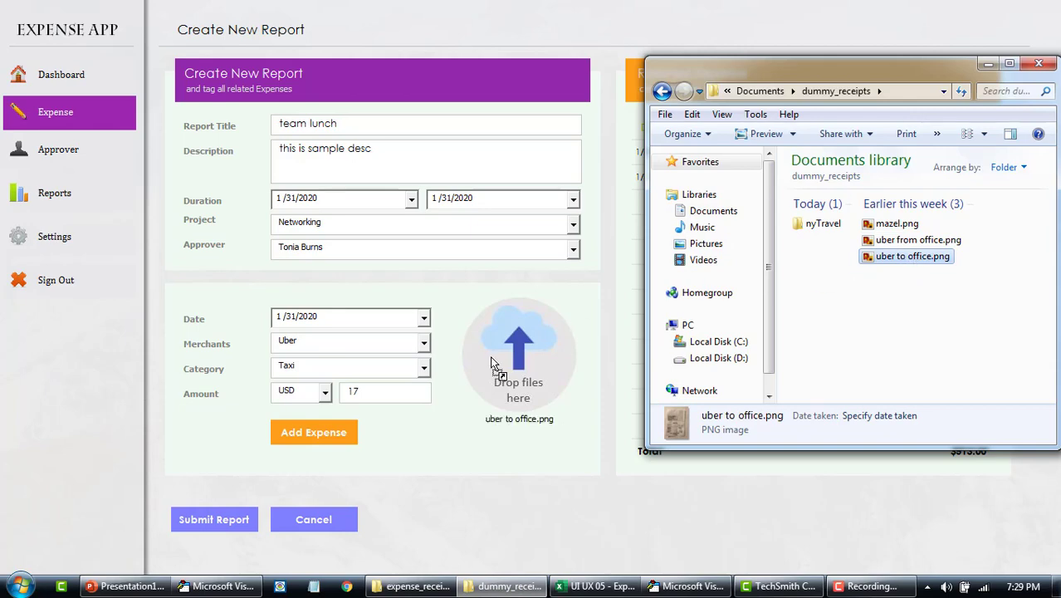
# - Add the 17 USD Uber expense to the team lunch report and submit the report
pyautogui.click(481, 519)
pyautogui.press('Tab')
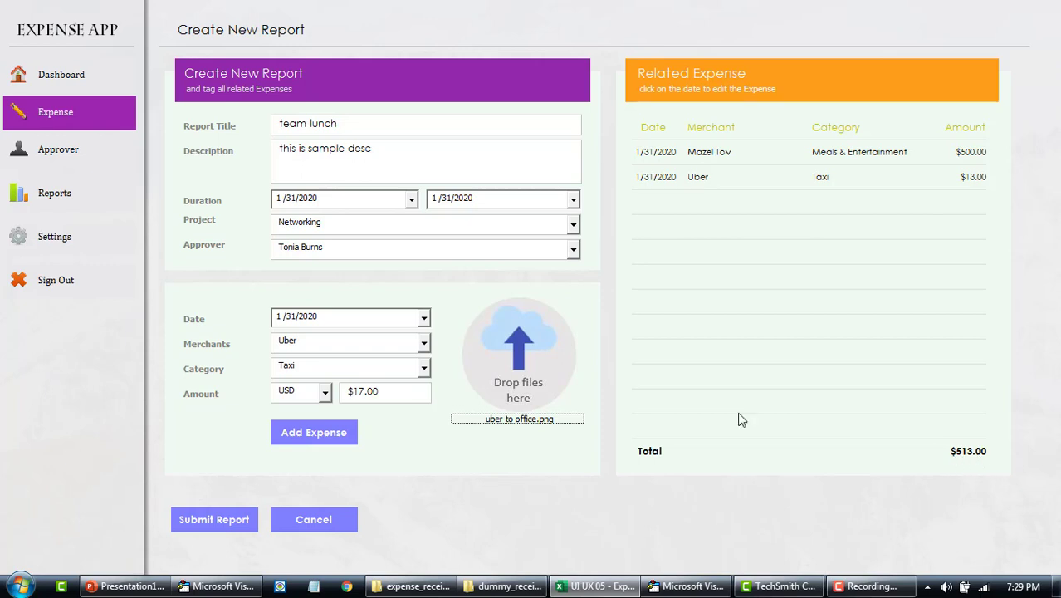
pyautogui.click(299, 432)
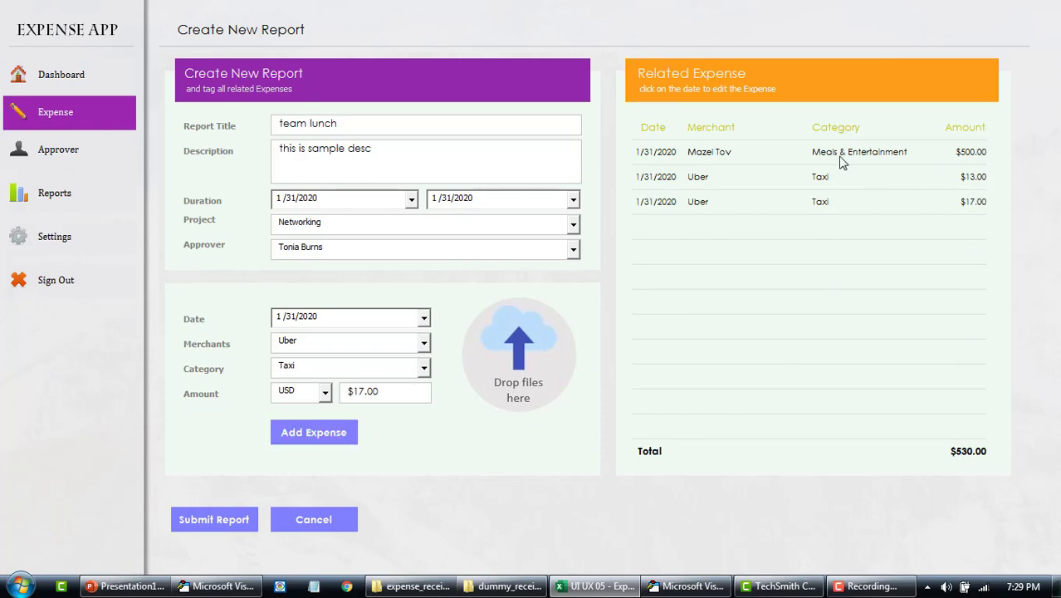
pyautogui.click(209, 523)
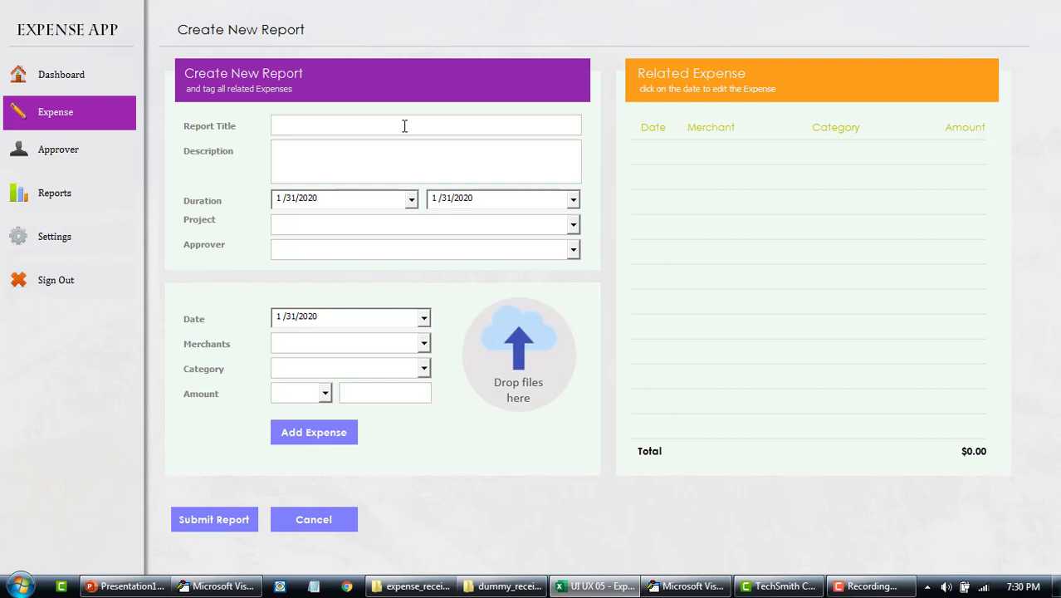
# - Title the new report "Trip to Atlanta" and enter "bus trip" as its description
pyautogui.press('BackSpace')
pyautogui.press('BackSpace')
pyautogui.write('Trip to Atlanta')
pyautogui.click(350, 160)
pyautogui.write('bus trip')
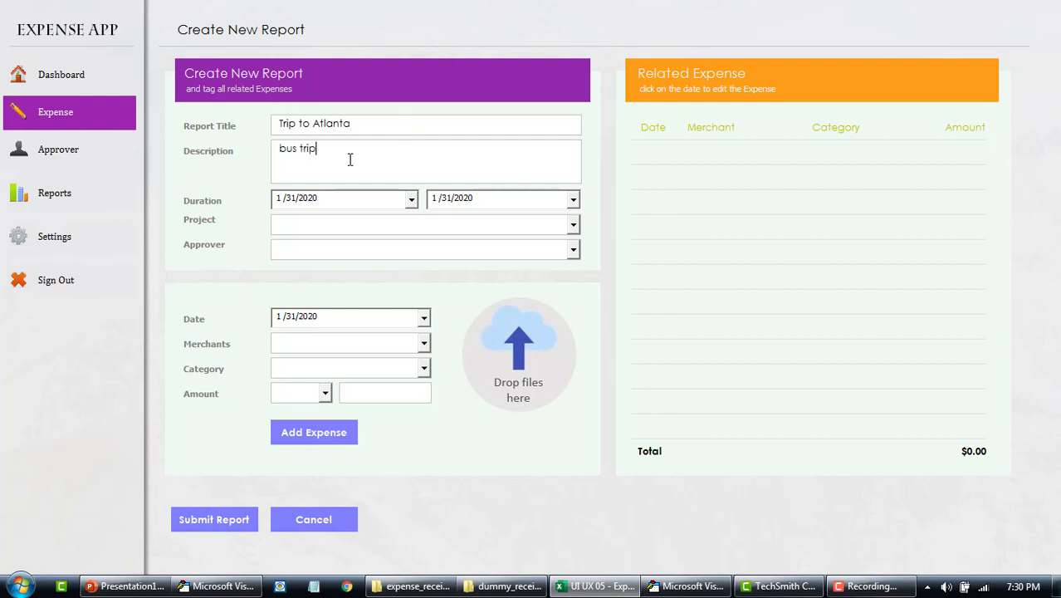
# - Set the Trip to Atlanta report's duration from 1/6/2020 to 1/14/2020
pyautogui.click(411, 200)
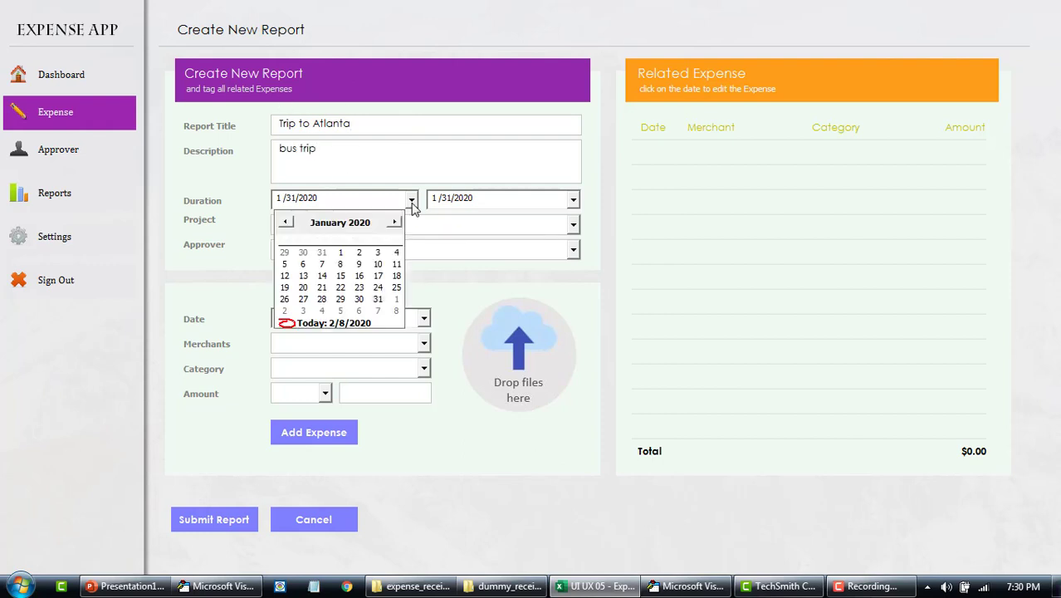
pyautogui.click(303, 264)
pyautogui.click(576, 200)
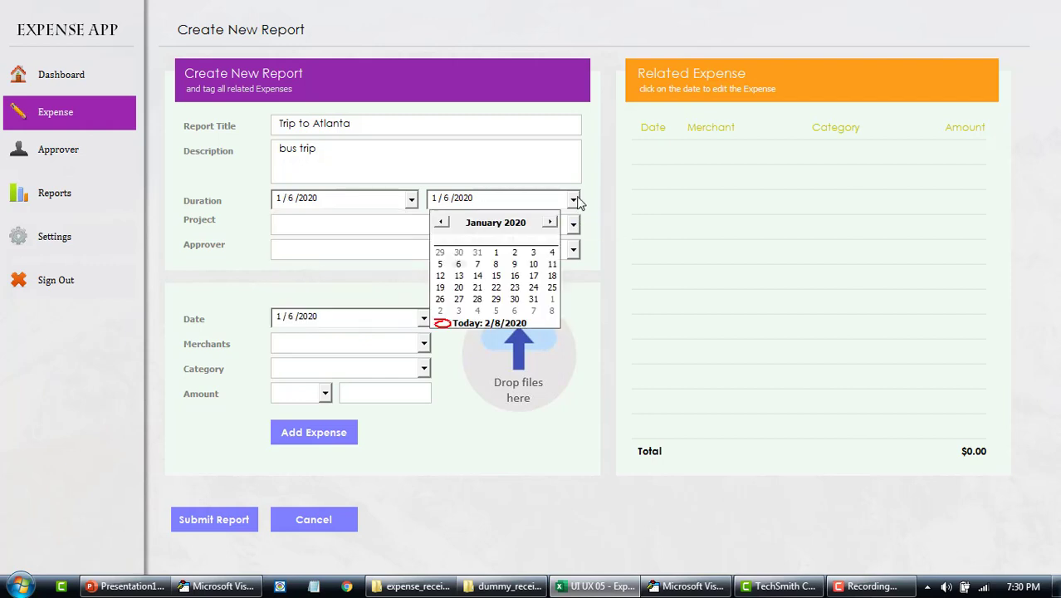
pyautogui.click(478, 281)
pyautogui.click(488, 221)
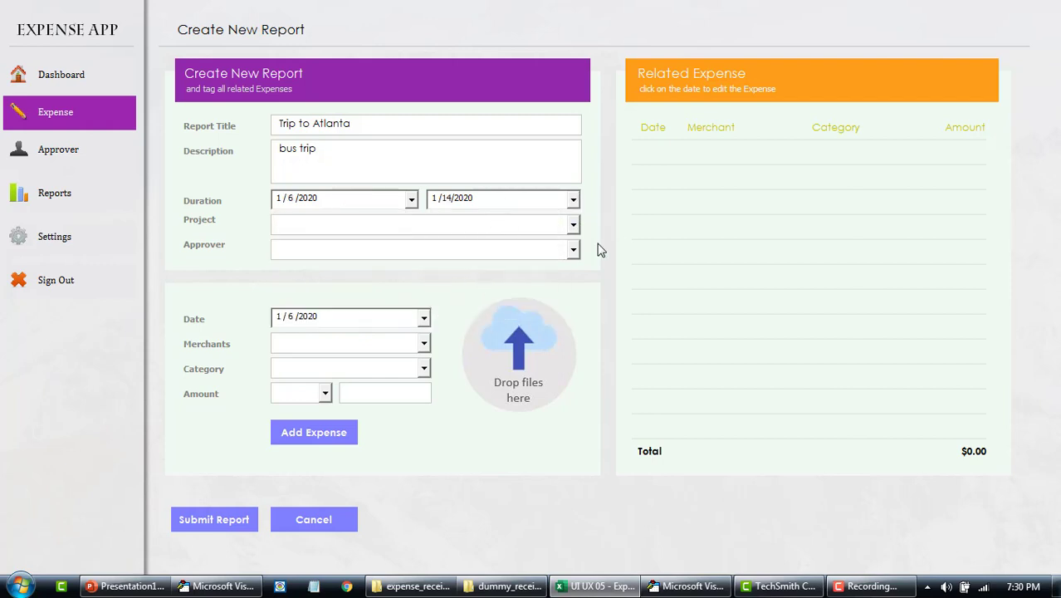
# - Assign the report to Project - X and choose its approver
pyautogui.click(573, 225)
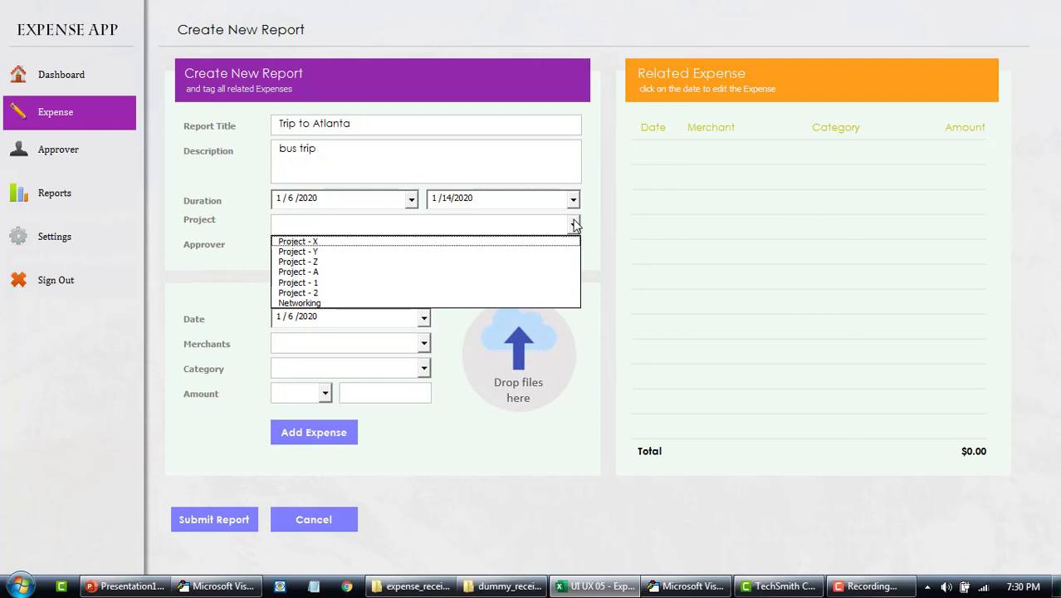
pyautogui.click(410, 244)
pyautogui.press('Tab')
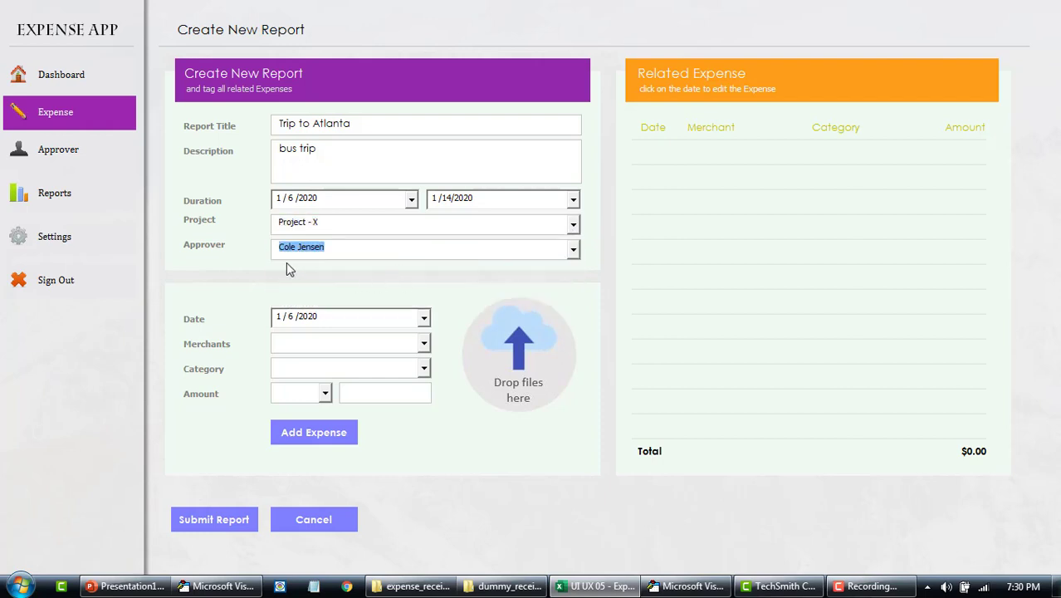
# - Set the first trip expense's merchant to US Airlines and its category to Airfare
pyautogui.click(423, 345)
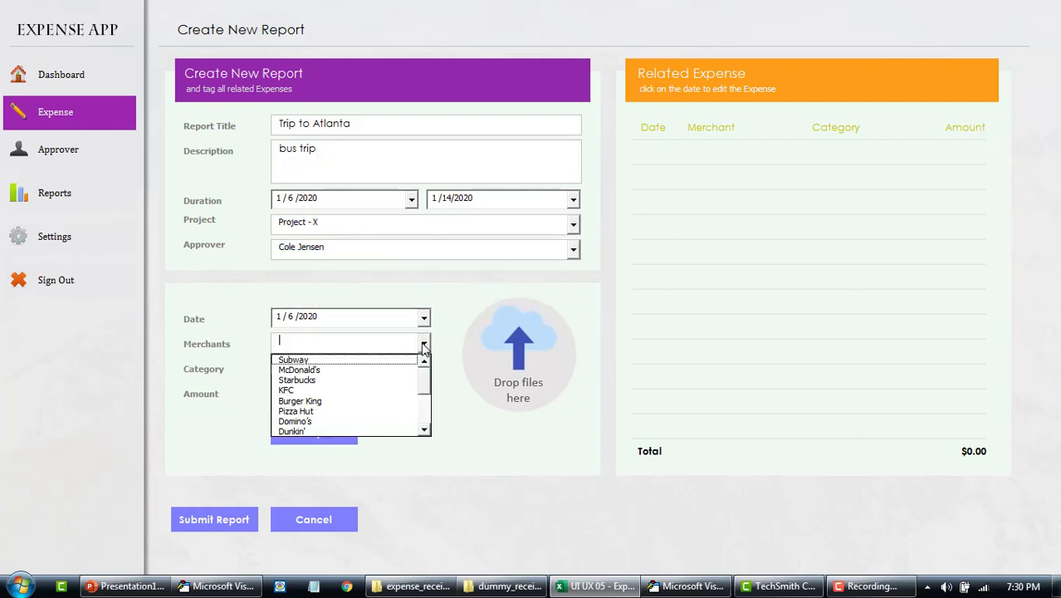
pyautogui.click(448, 340)
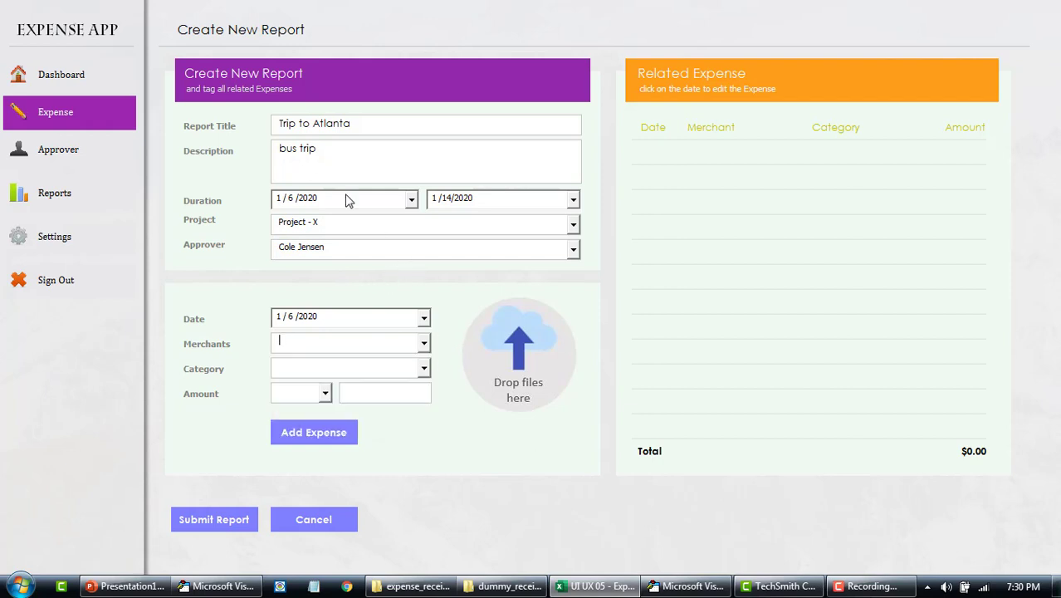
pyautogui.click(423, 345)
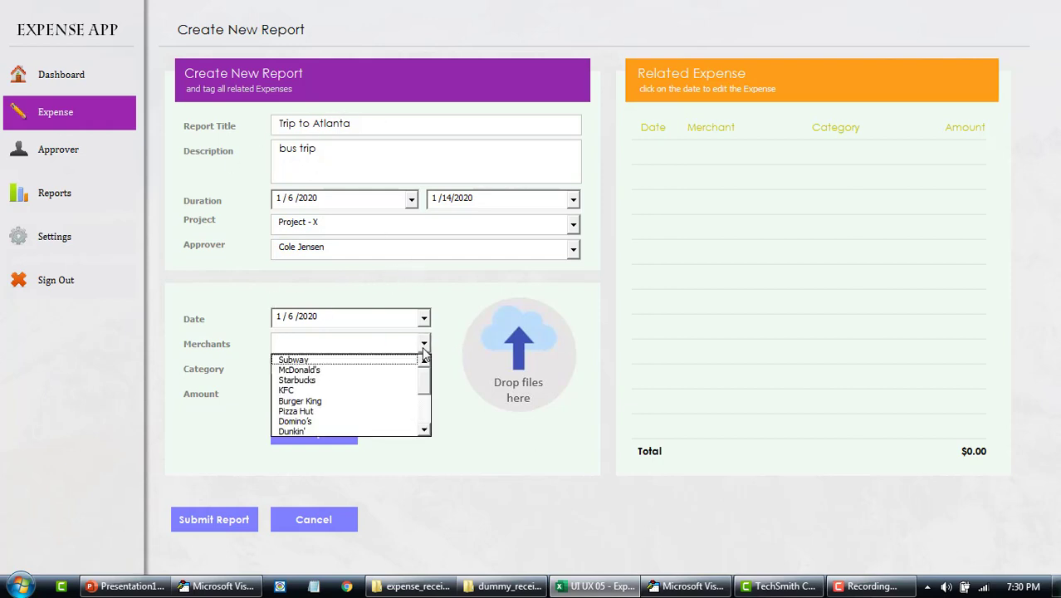
pyautogui.moveTo(422, 375); pyautogui.dragTo(427, 407)
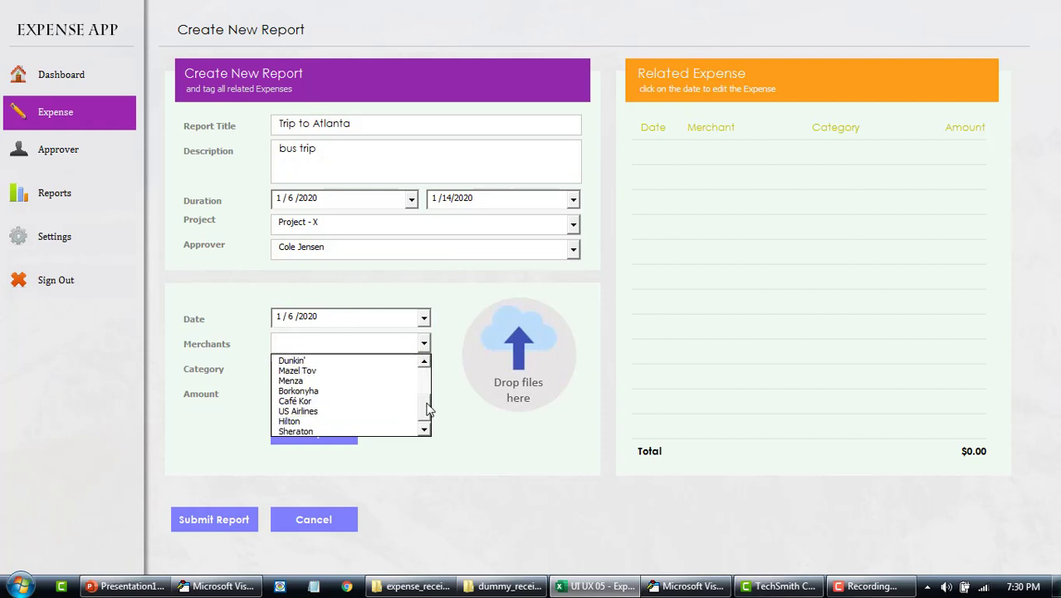
pyautogui.click(365, 411)
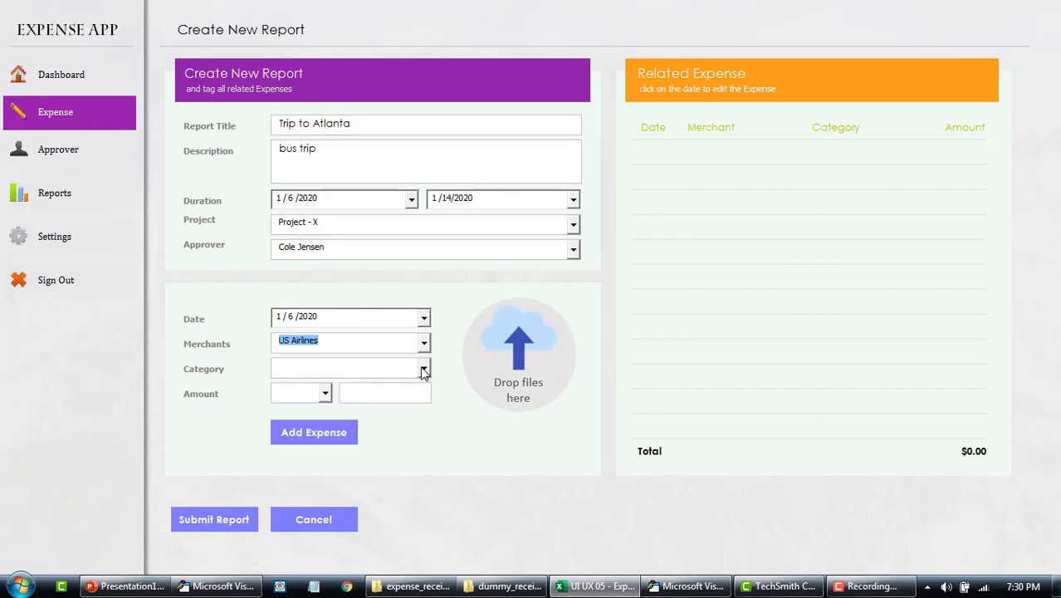
pyautogui.click(374, 370)
pyautogui.click(422, 368)
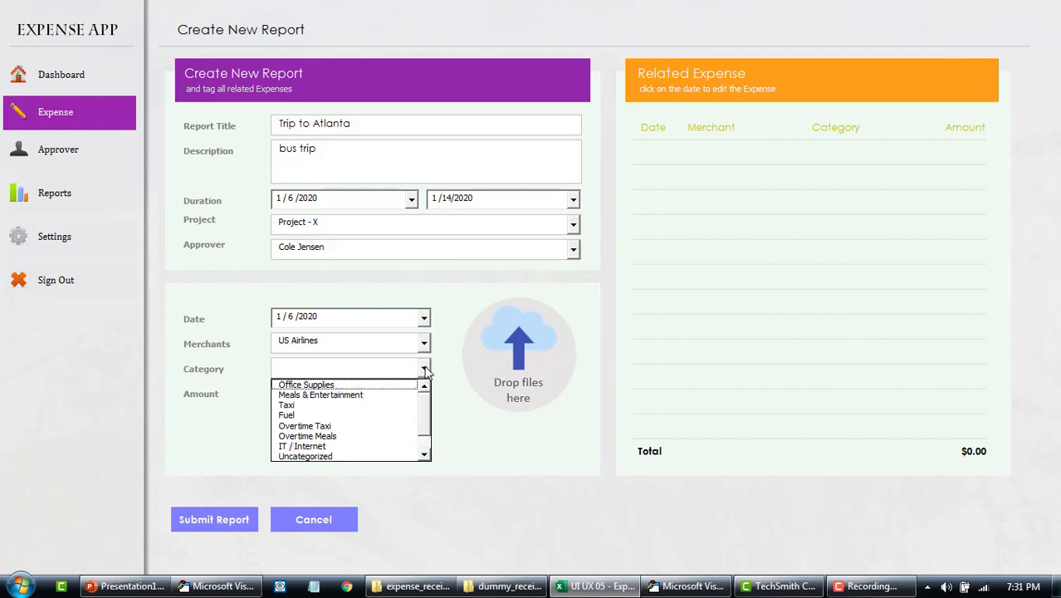
pyautogui.scroll(-1, 339, 452)
pyautogui.click(338, 449)
# - Set the airfare expense's currency to USD and its amount to 1000
pyautogui.click(325, 391)
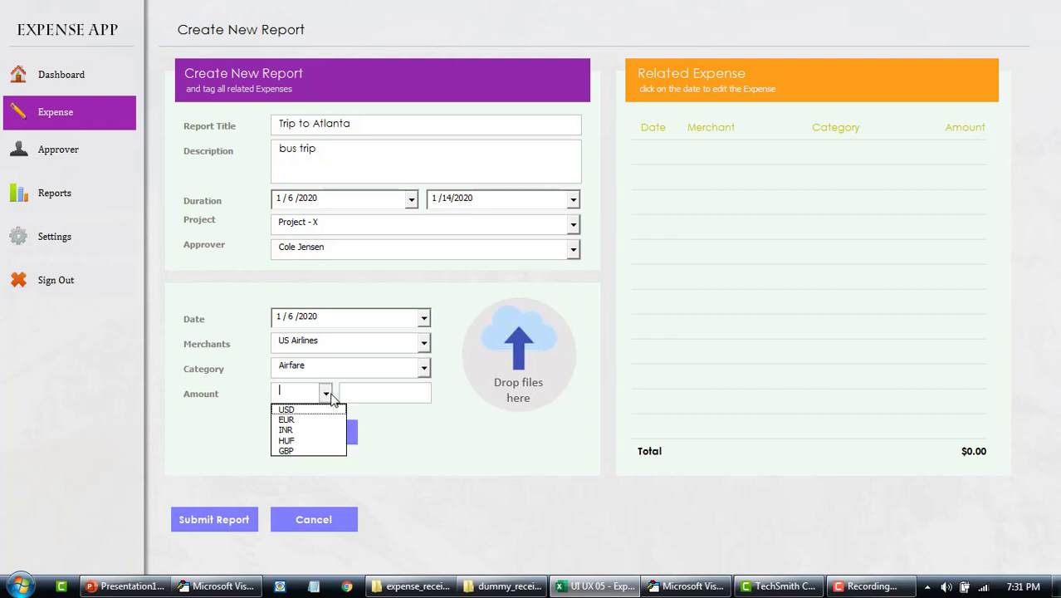
pyautogui.click(311, 406)
pyautogui.click(362, 392)
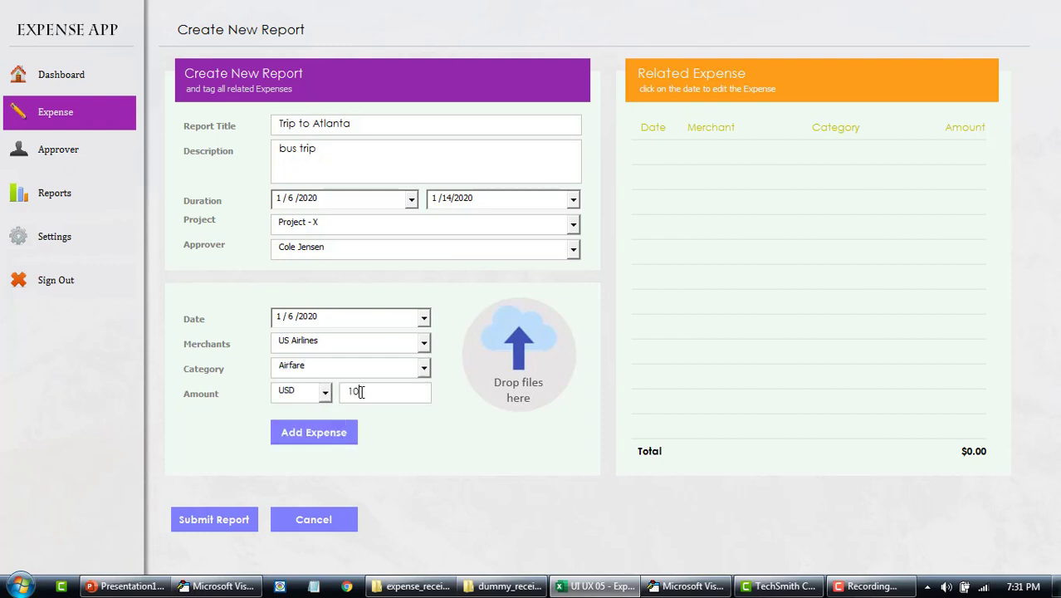
pyautogui.write('1000')
pyautogui.click(397, 450)
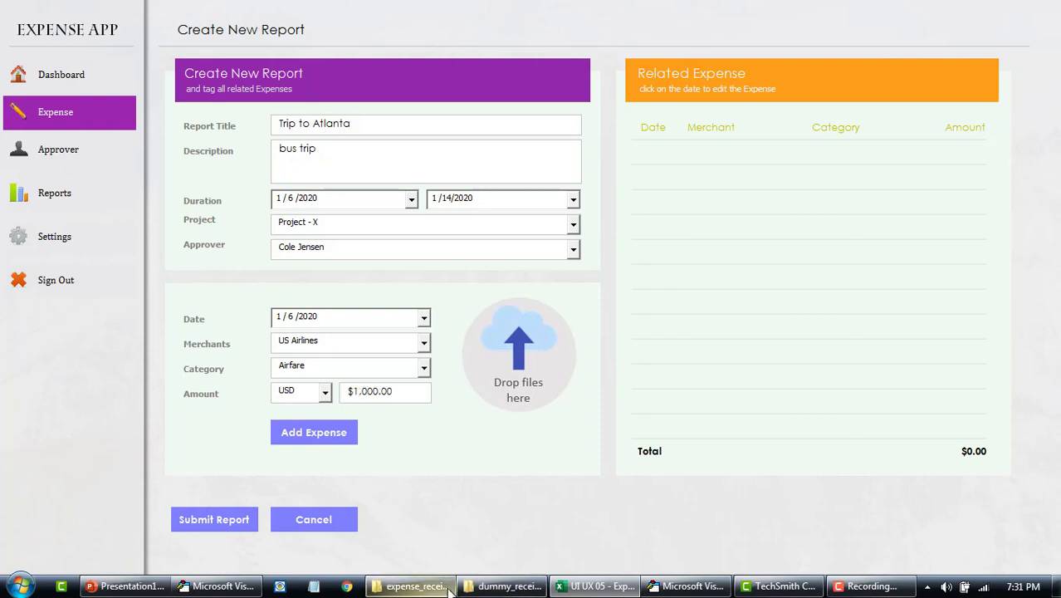
# - Attach airfar.png from the nyTravel subfolder of dummy_receipts as the receipt and add the US Airlines expense to the report
pyautogui.click(504, 586)
pyautogui.click(888, 226)
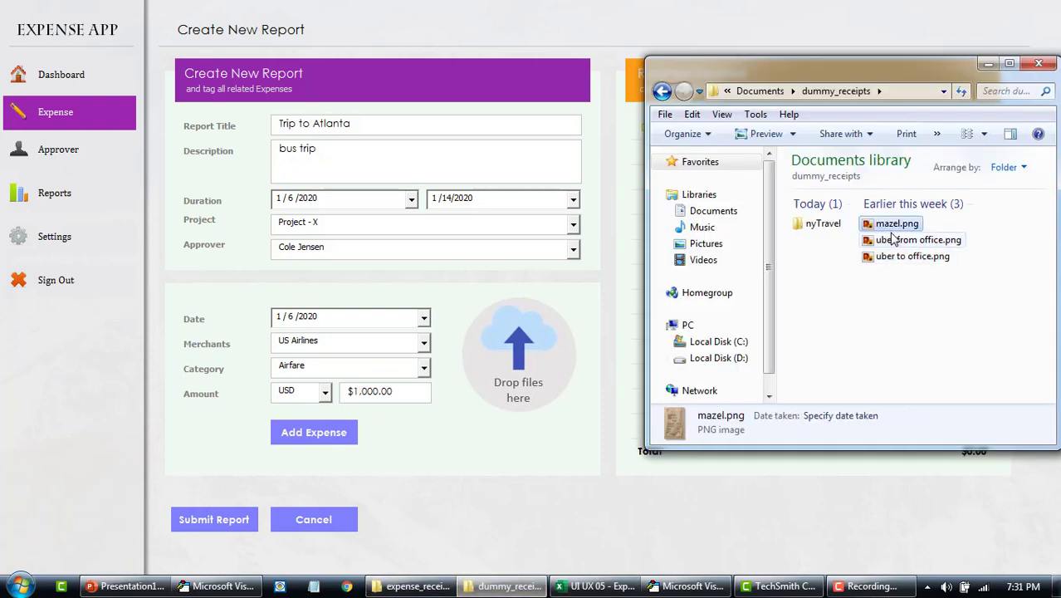
pyautogui.click(892, 240)
pyautogui.doubleClick(822, 224)
pyautogui.moveTo(826, 230); pyautogui.dragTo(521, 365)
pyautogui.click(373, 466)
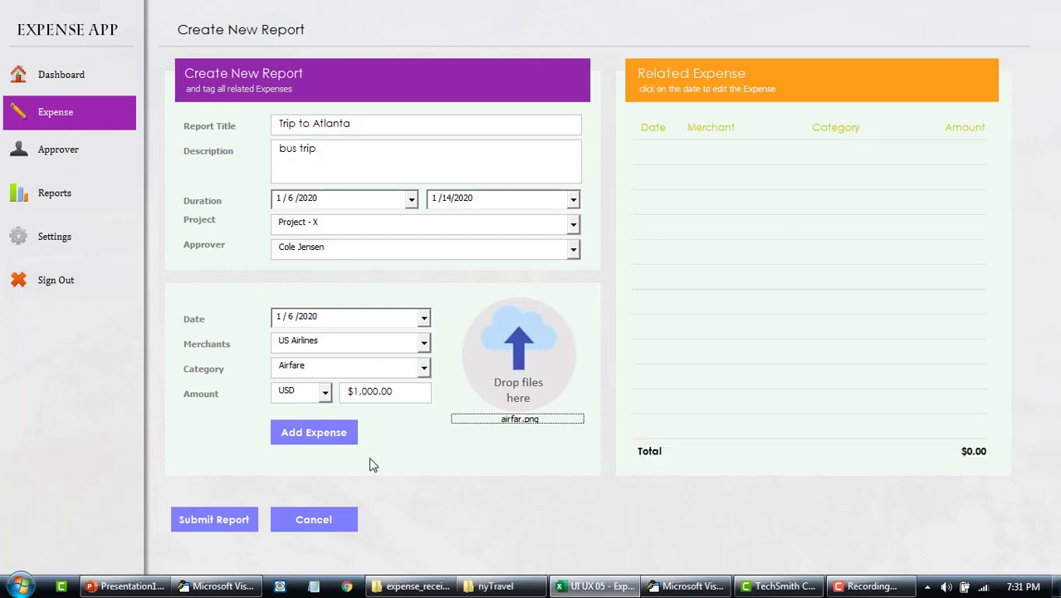
pyautogui.click(320, 439)
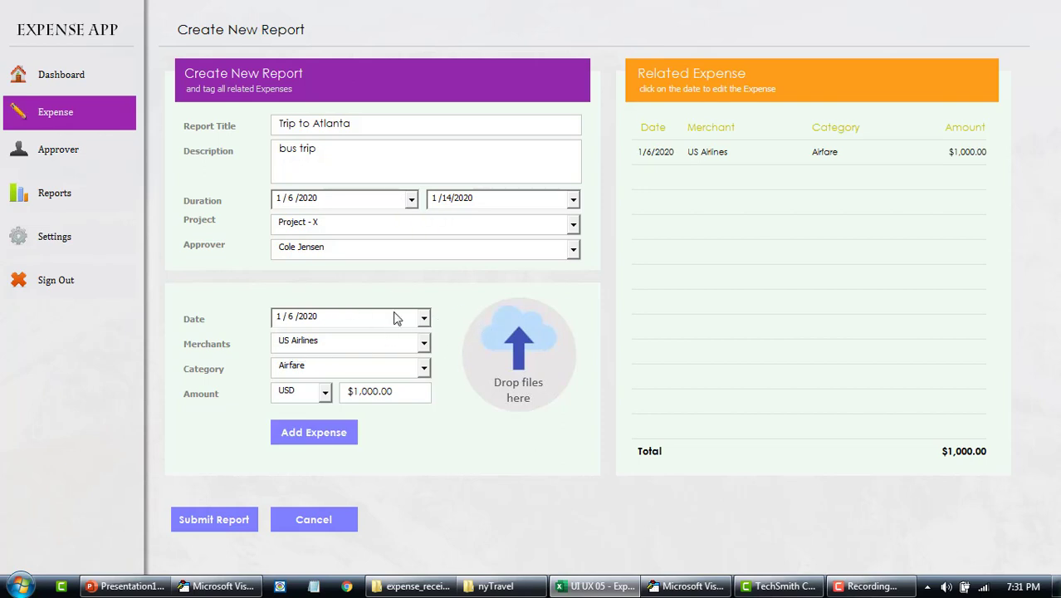
# - Change the next expense's merchant to Hilton and its category to Hotel
pyautogui.moveTo(392, 343); pyautogui.dragTo(266, 347)
pyautogui.click(423, 343)
pyautogui.click(345, 413)
pyautogui.click(423, 370)
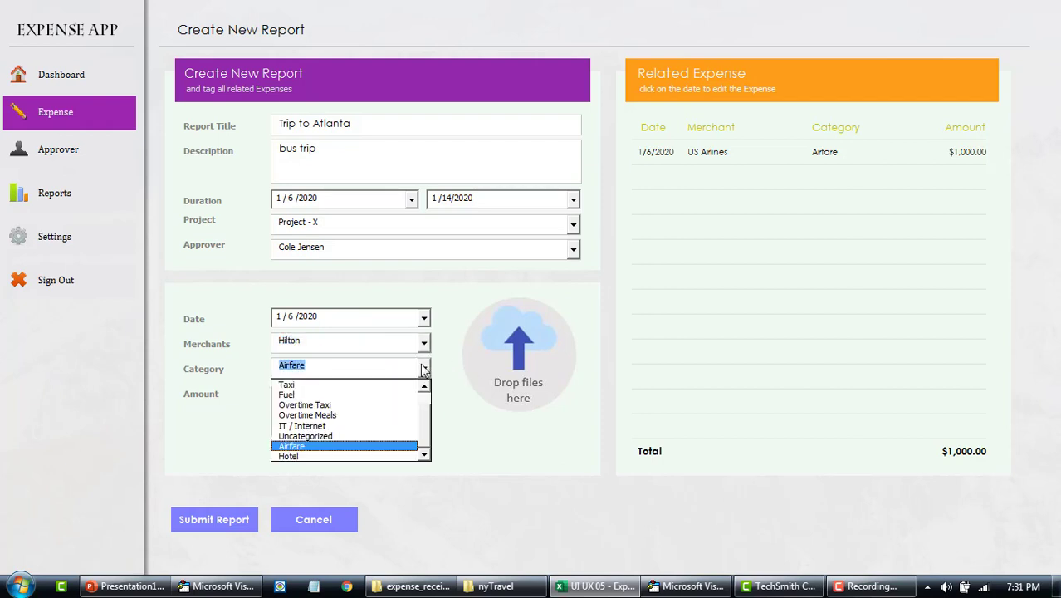
pyautogui.click(298, 456)
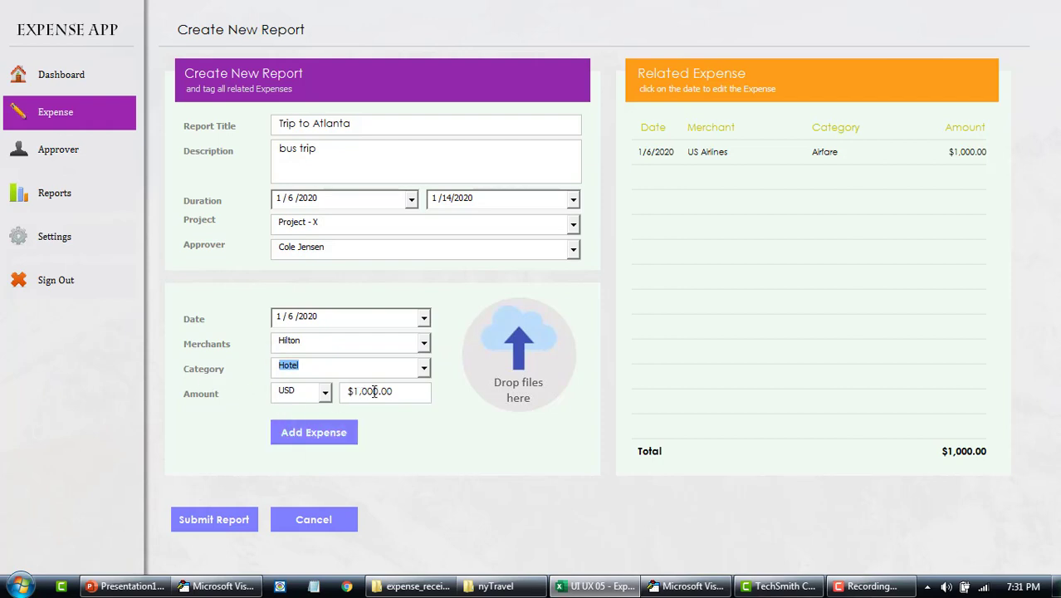
# - Set the Hilton expense's amount to 900 and add the expense to the report
pyautogui.press('Tab')
pyautogui.press('Tab')
pyautogui.write('500')
pyautogui.hotkey('ctrl', 'a')
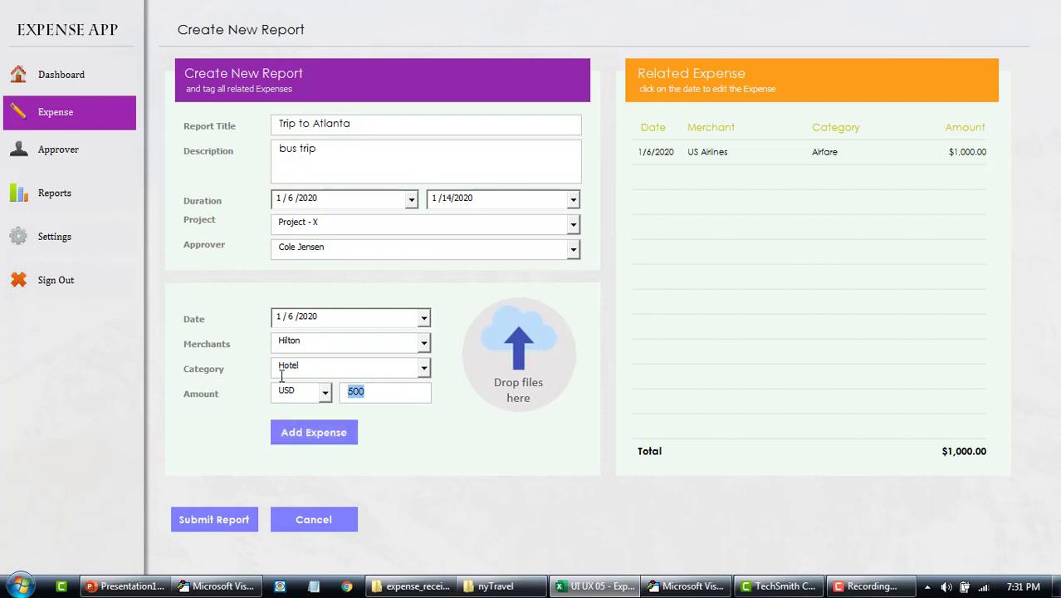
pyautogui.write('9')
pyautogui.press('Tab')
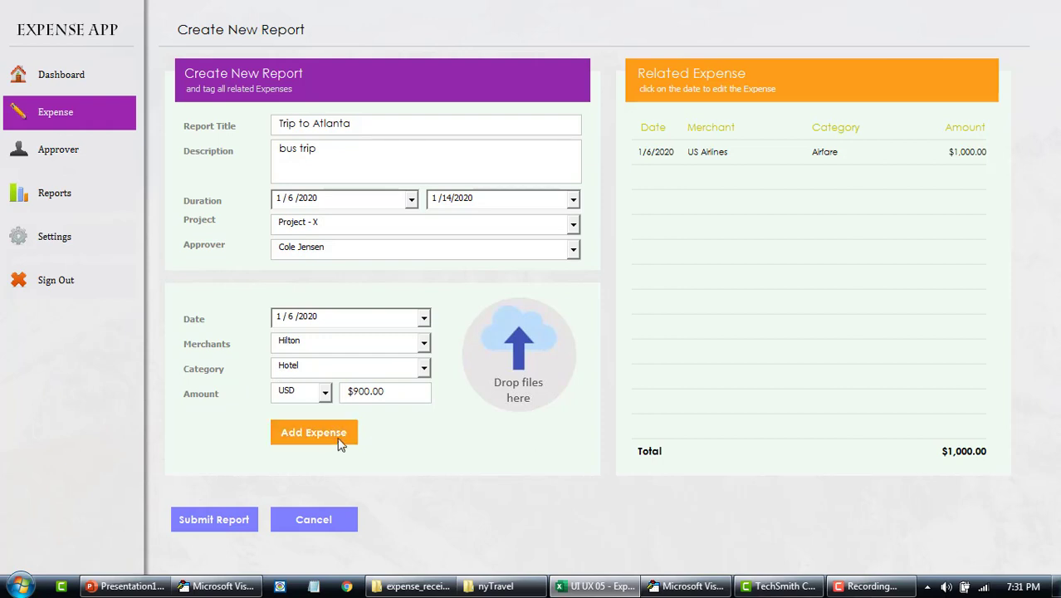
pyautogui.click(325, 438)
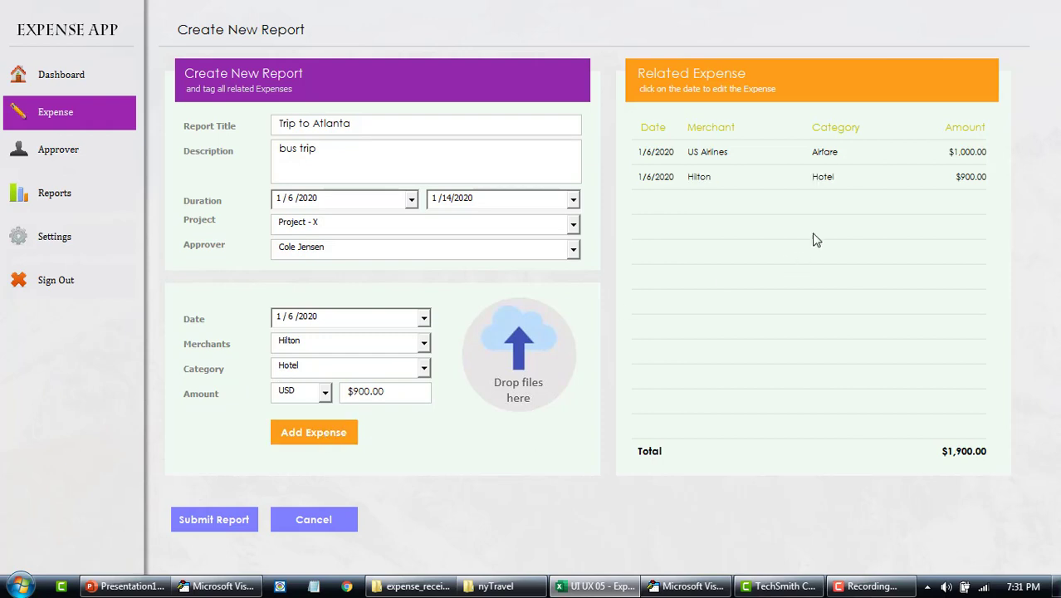
# - Set the next expense's amount to 13 and its merchant to Starbucks
pyautogui.click(404, 391)
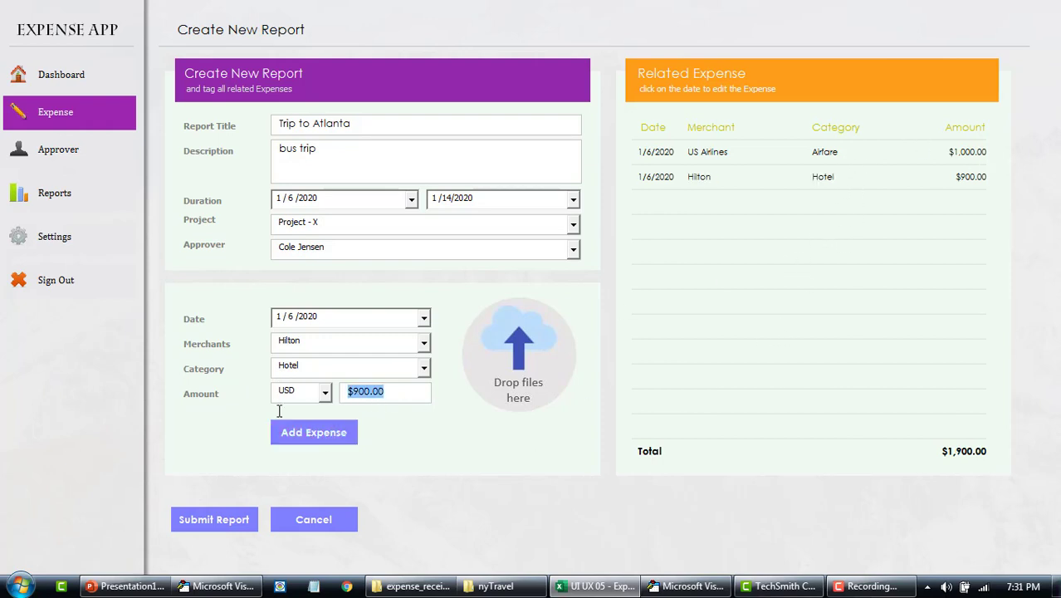
pyautogui.write('13')
pyautogui.click(420, 343)
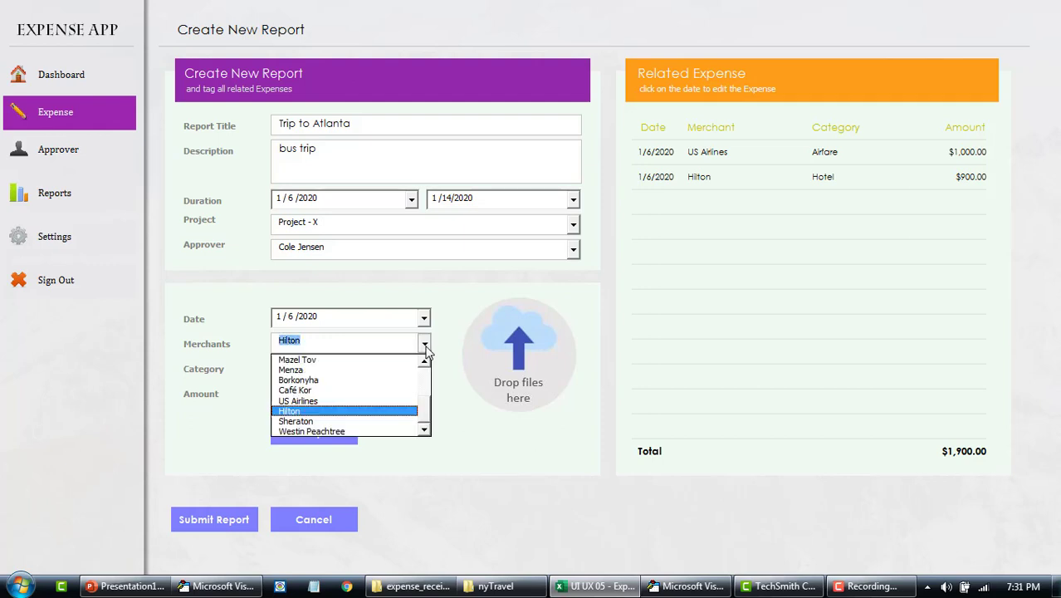
pyautogui.scroll(3, 357, 408)
pyautogui.click(331, 370)
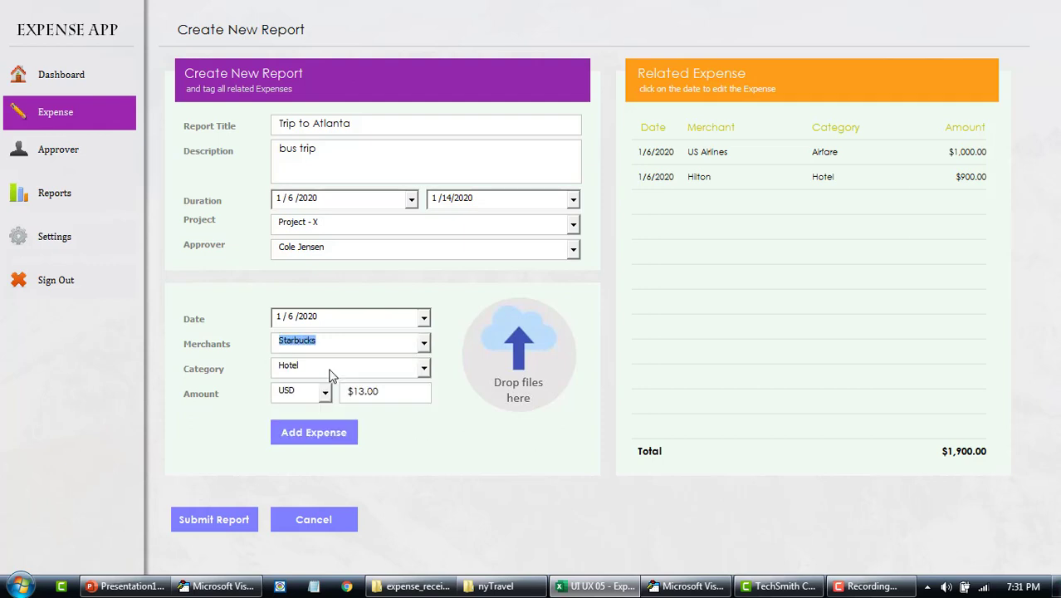
# - Set the Starbucks expense's category to Meals & Entertainment
pyautogui.click(423, 369)
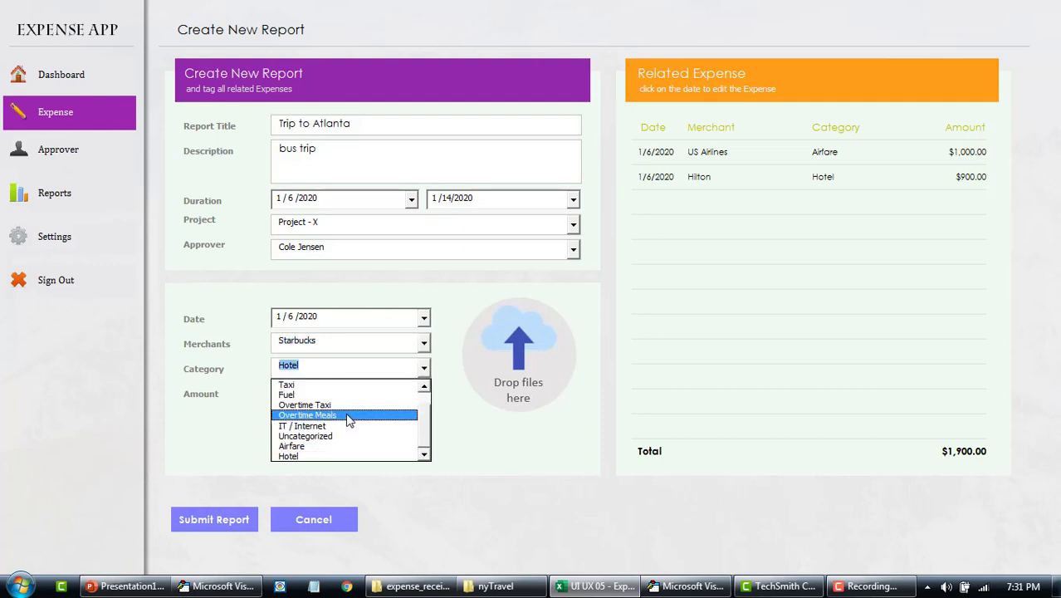
pyautogui.scroll(1, 425, 442)
pyautogui.click(399, 396)
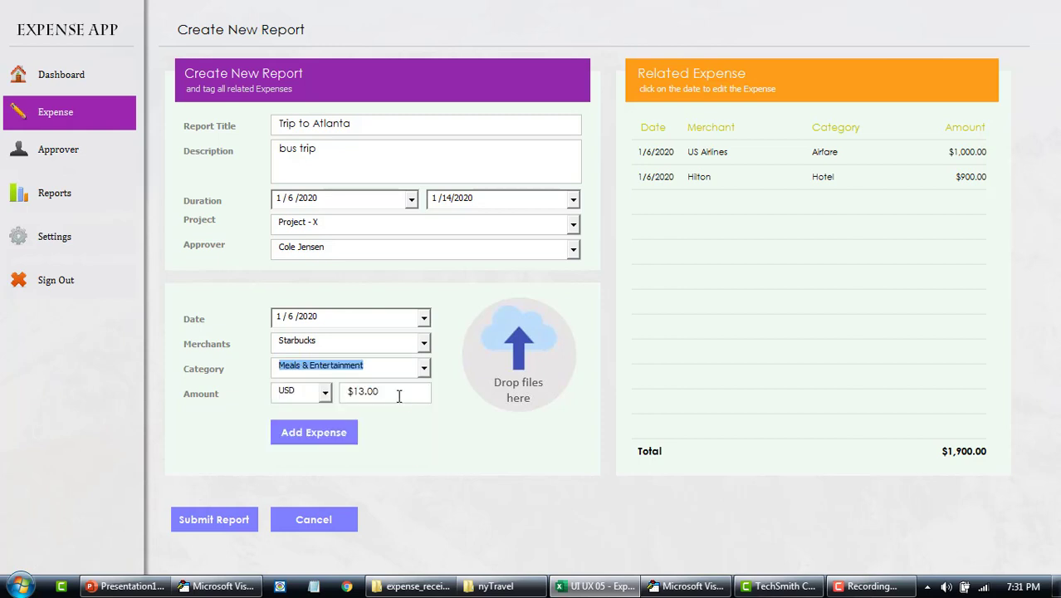
# - Change the Starbucks expense's amount to 12 and bring up the expense_receipts folder
pyautogui.press('Tab')
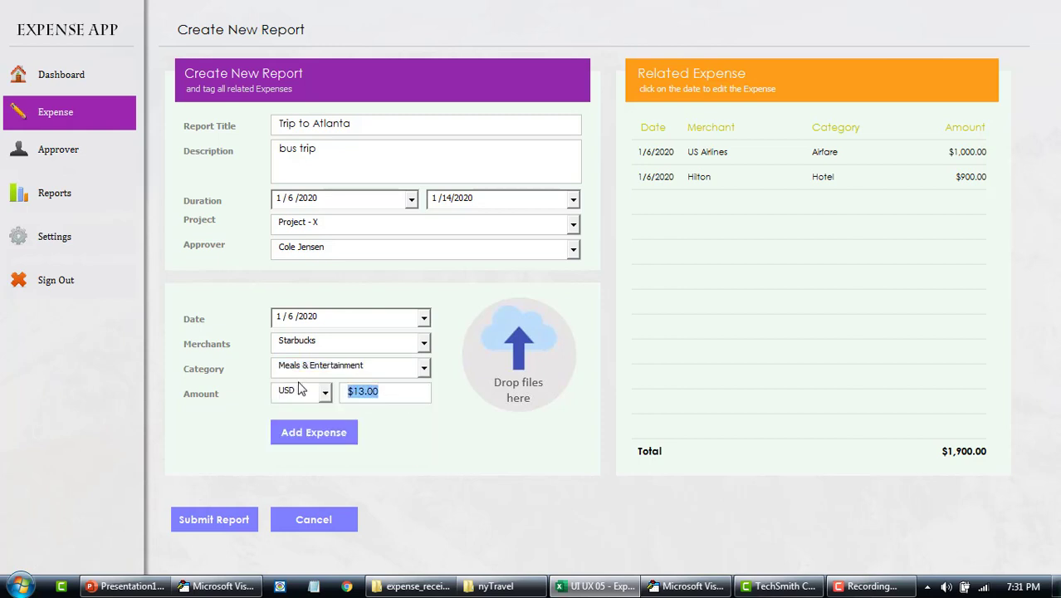
pyautogui.write('12')
pyautogui.click(423, 588)
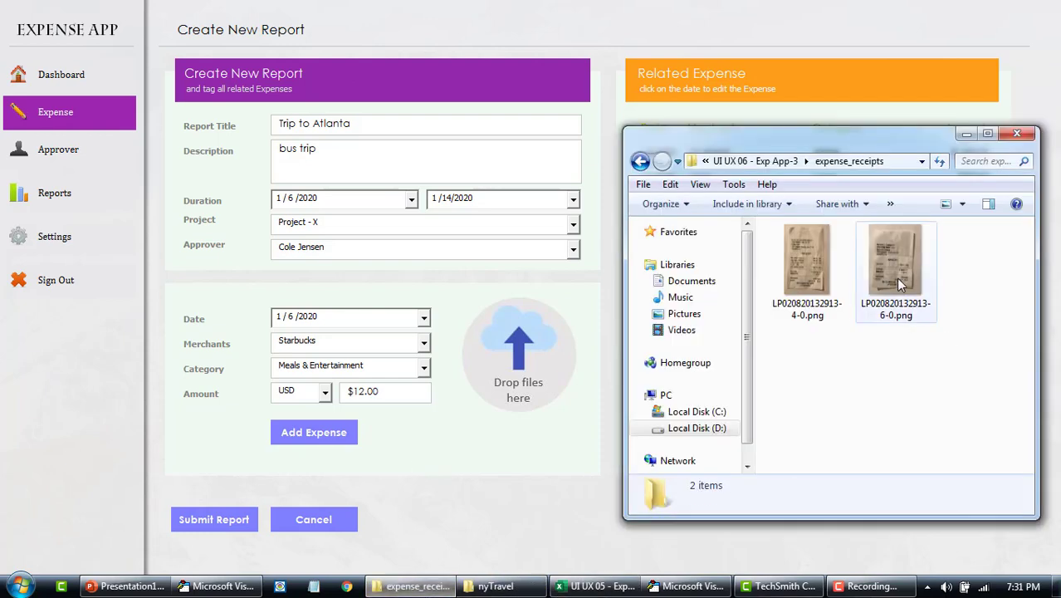
pyautogui.moveTo(896, 277); pyautogui.dragTo(506, 352)
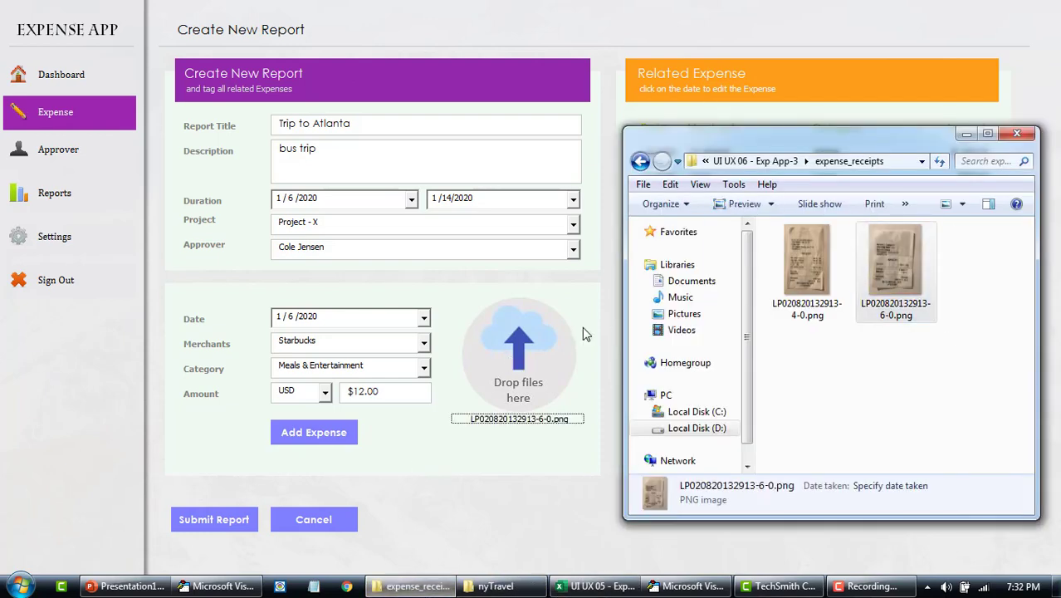
pyautogui.click(967, 134)
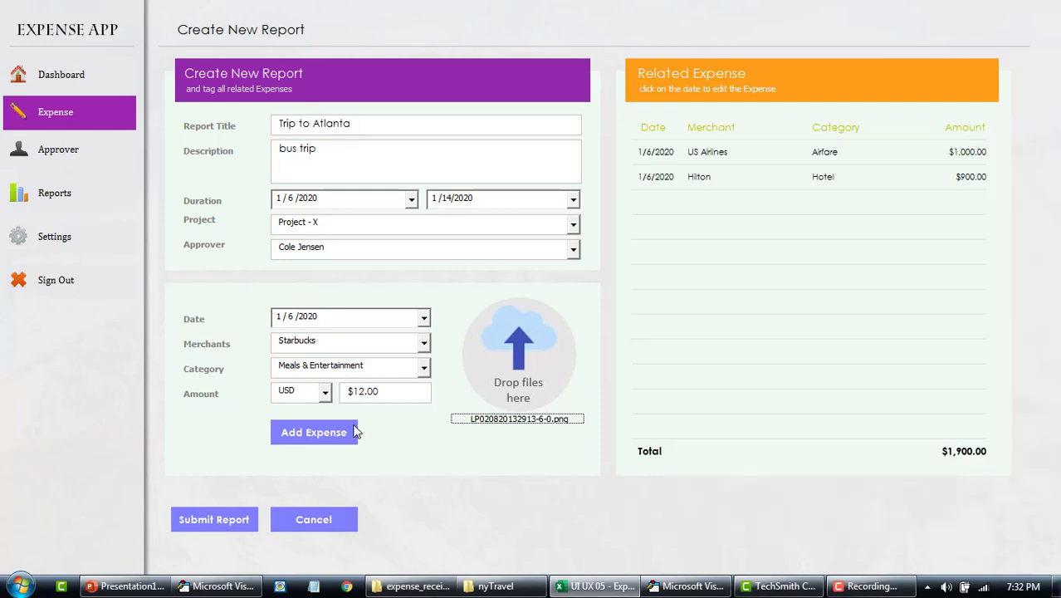
pyautogui.click(317, 432)
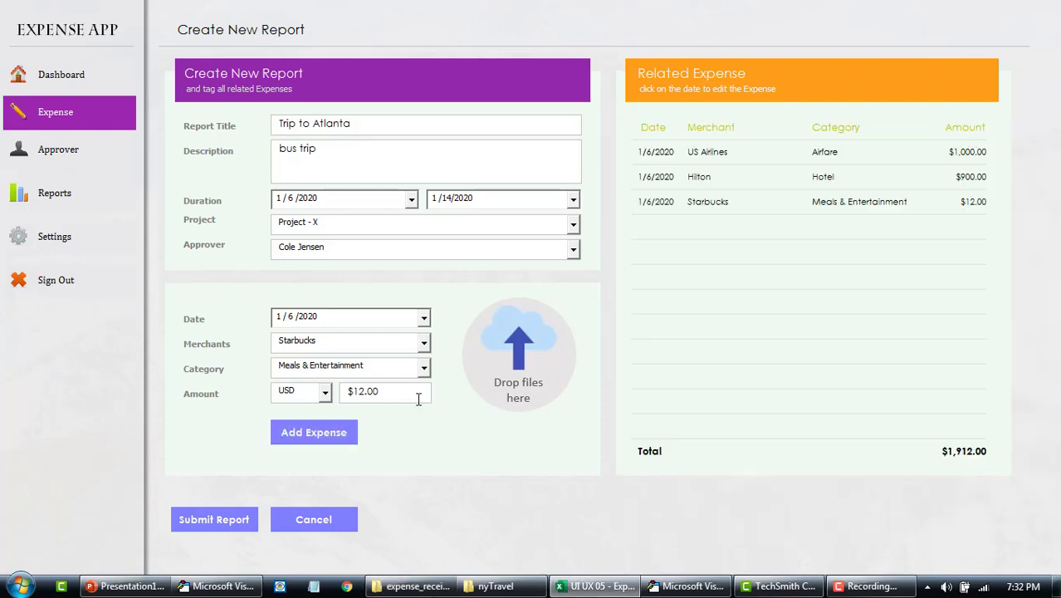
# - Add the same $12.00 Starbucks expense to the report eleven more times
pyautogui.moveTo(405, 390); pyautogui.dragTo(338, 390)
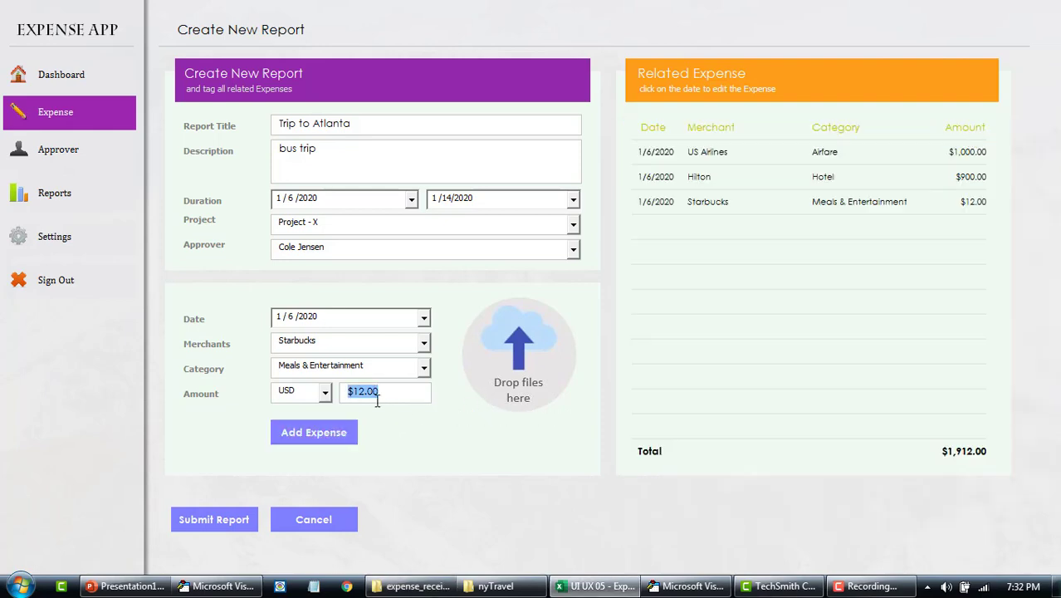
pyautogui.click(346, 436)
pyautogui.click(346, 436)
pyautogui.click(346, 437)
pyautogui.click(345, 436)
pyautogui.click(345, 437)
pyautogui.click(345, 437)
pyautogui.doubleClick(346, 436)
pyautogui.click(345, 437)
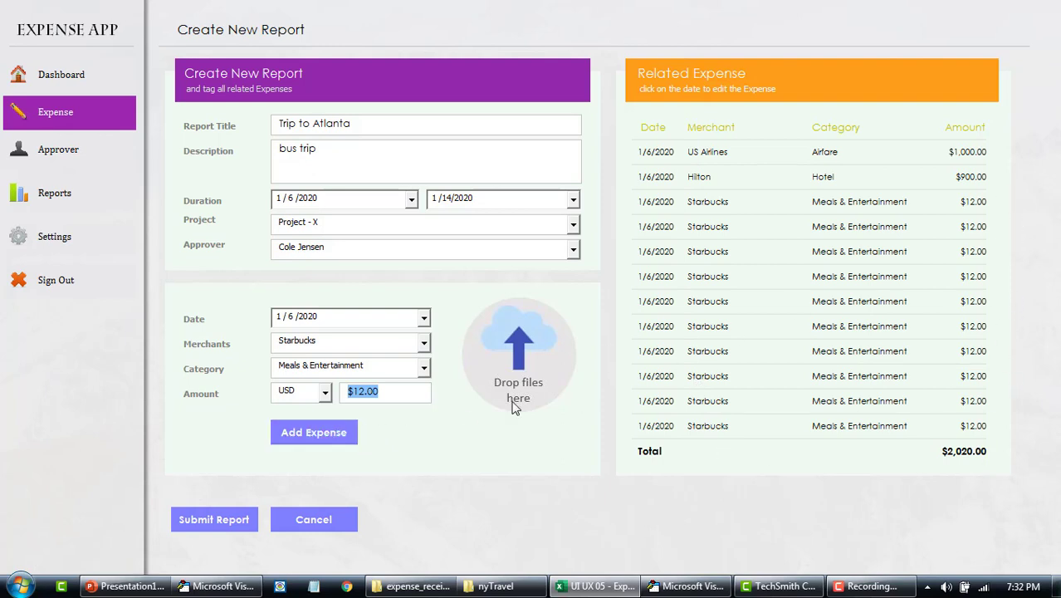
pyautogui.click(309, 435)
pyautogui.click(309, 435)
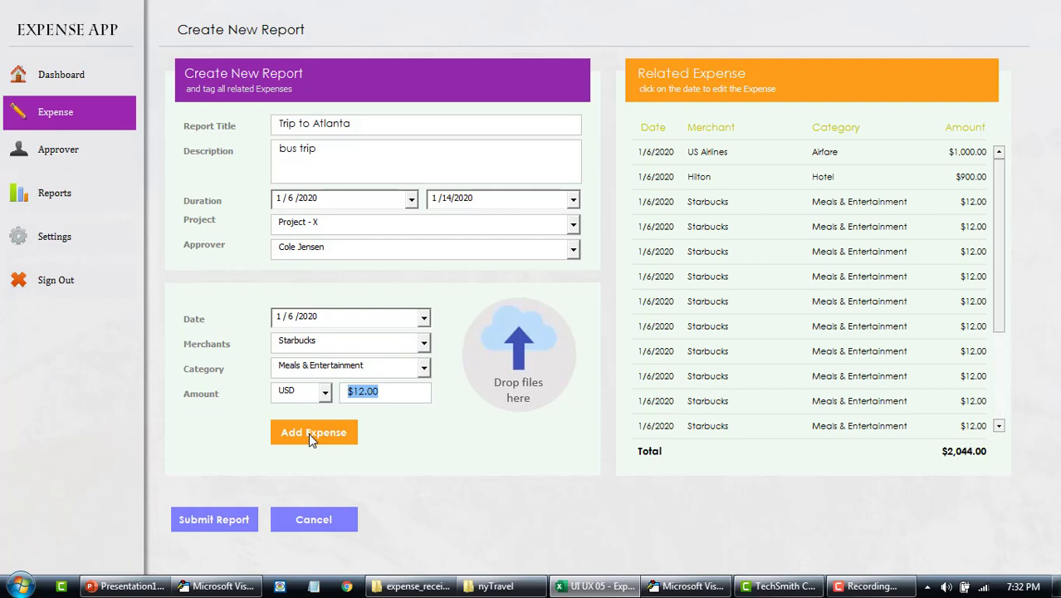
# - Add another Starbucks expense with the amount set to 19, and sign out of the expense app
pyautogui.write('19')
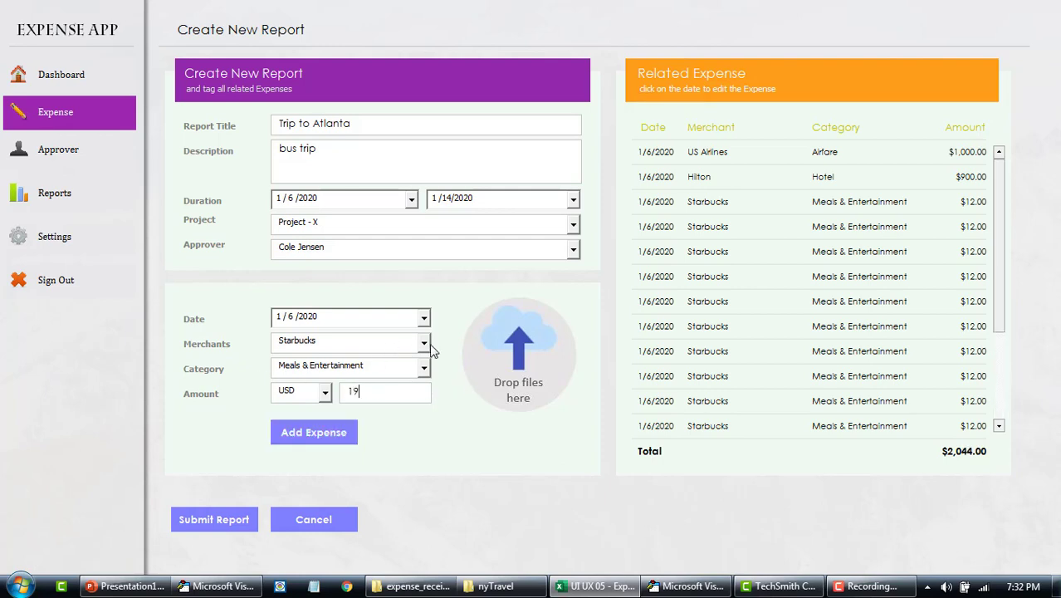
pyautogui.click(335, 436)
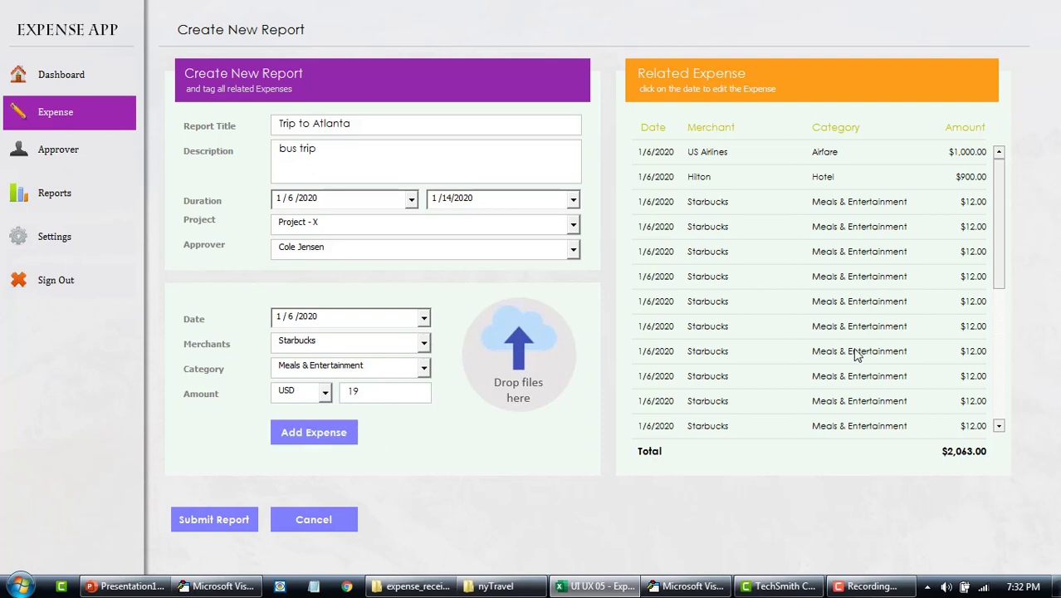
pyautogui.moveTo(1004, 258); pyautogui.dragTo(1004, 390)
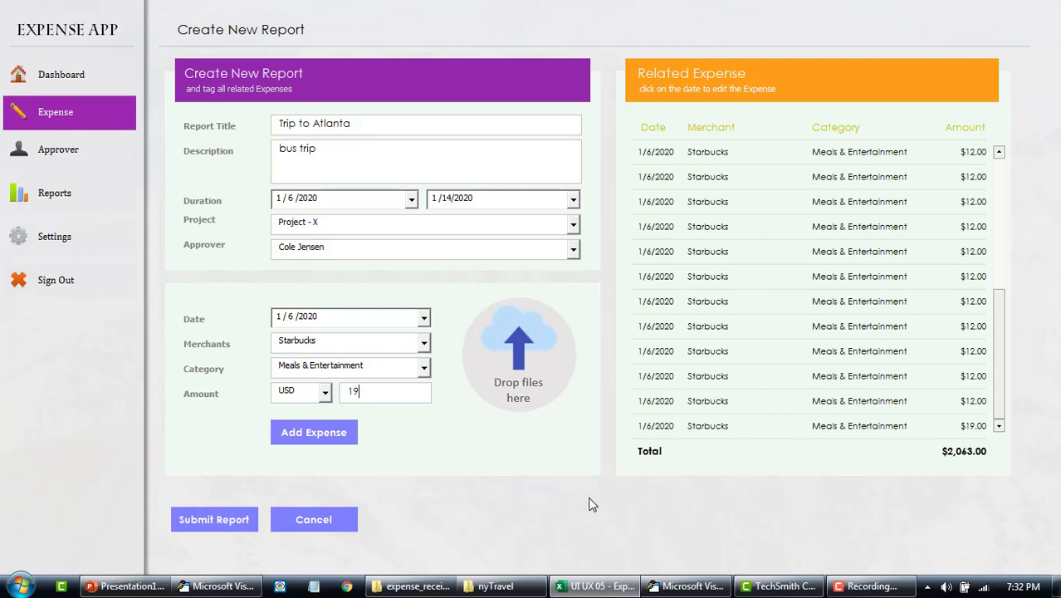
pyautogui.click(119, 285)
# - Switch to Presentation1's Visual Basic editor and insert a UserForm, enlarging it to about 488 high
pyautogui.click(235, 588)
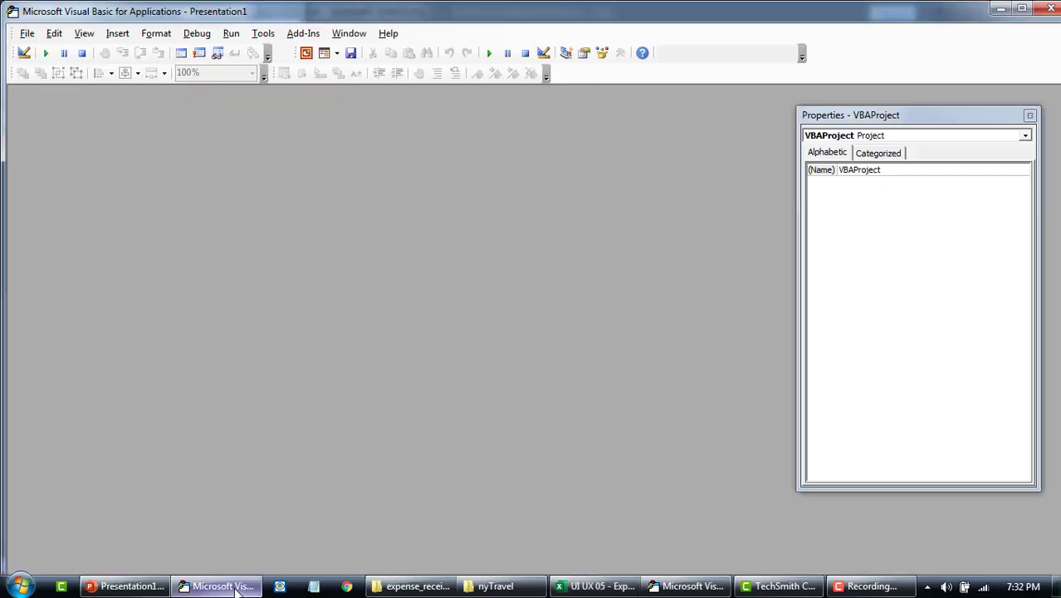
pyautogui.click(117, 33)
pyautogui.click(137, 68)
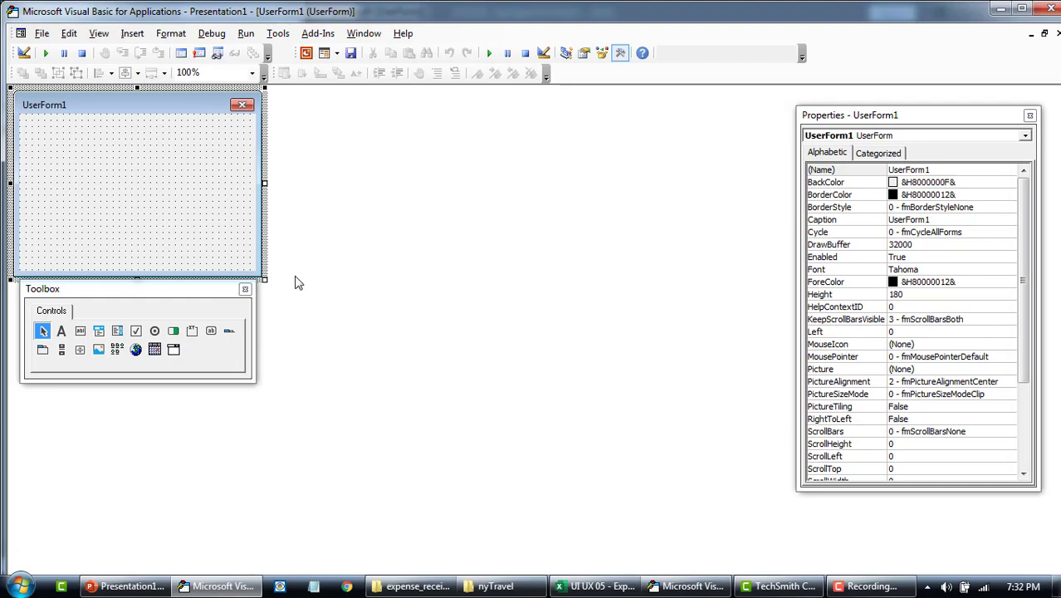
pyautogui.moveTo(264, 277); pyautogui.dragTo(979, 591)
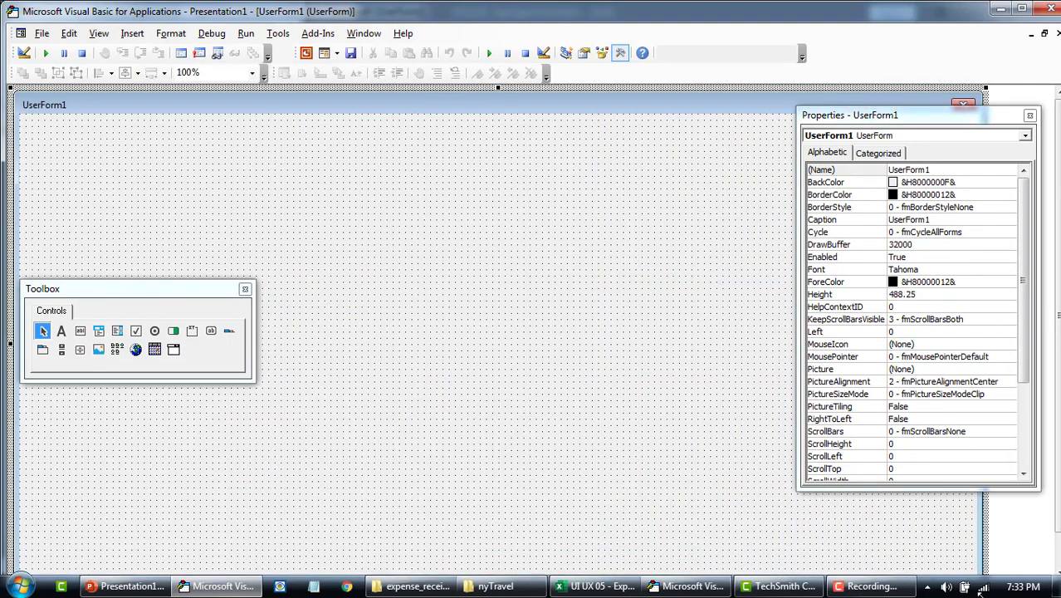
# - Draw a MultiPage control over most of UserForm1 and a text box about 25.5 high near the top of Page1
pyautogui.click(43, 348)
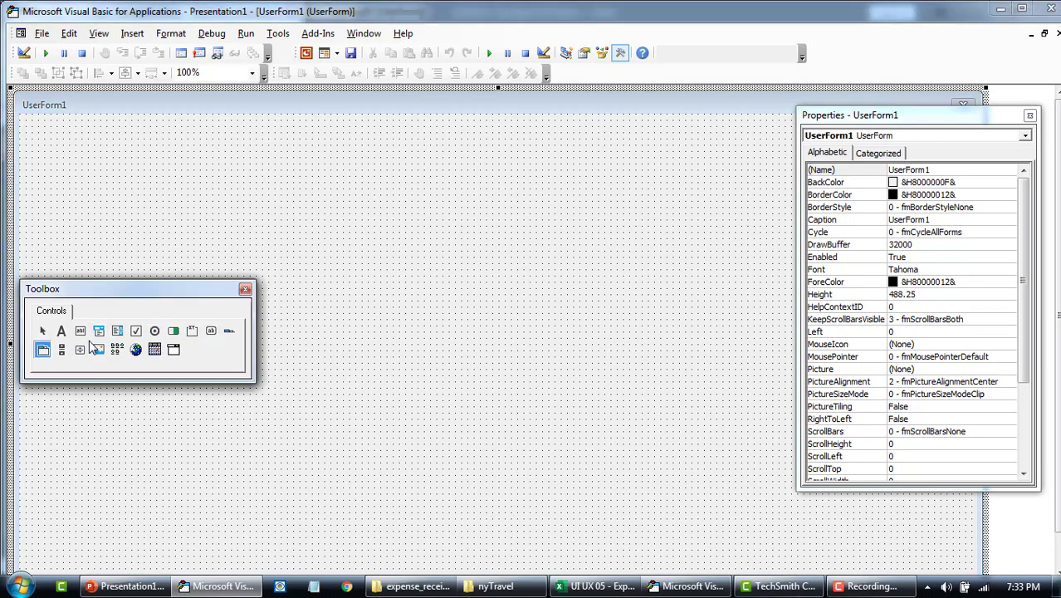
pyautogui.moveTo(52, 127); pyautogui.dragTo(763, 577)
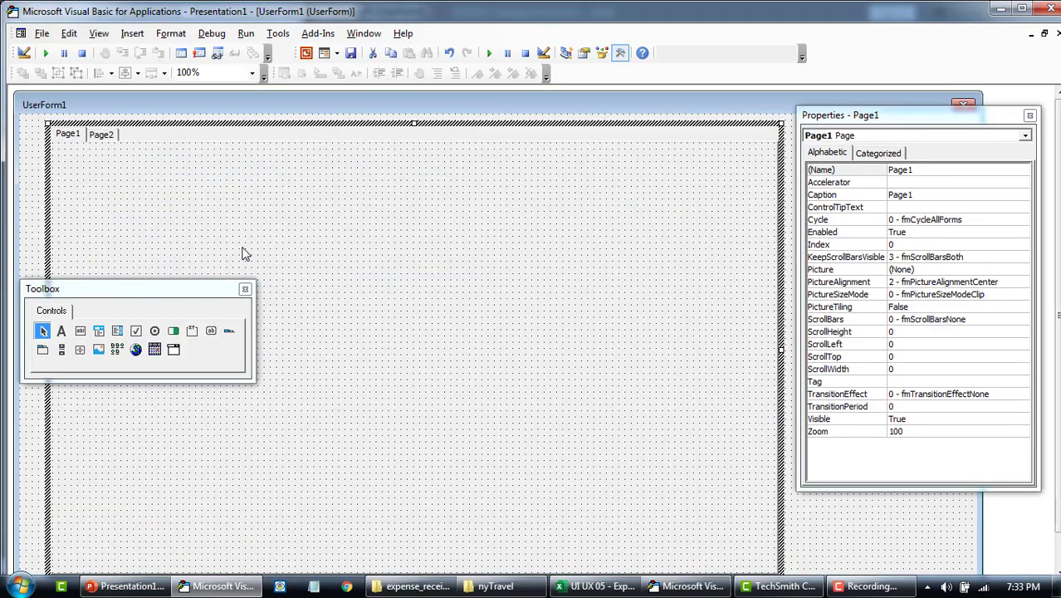
pyautogui.click(80, 331)
pyautogui.moveTo(284, 171); pyautogui.dragTo(509, 201)
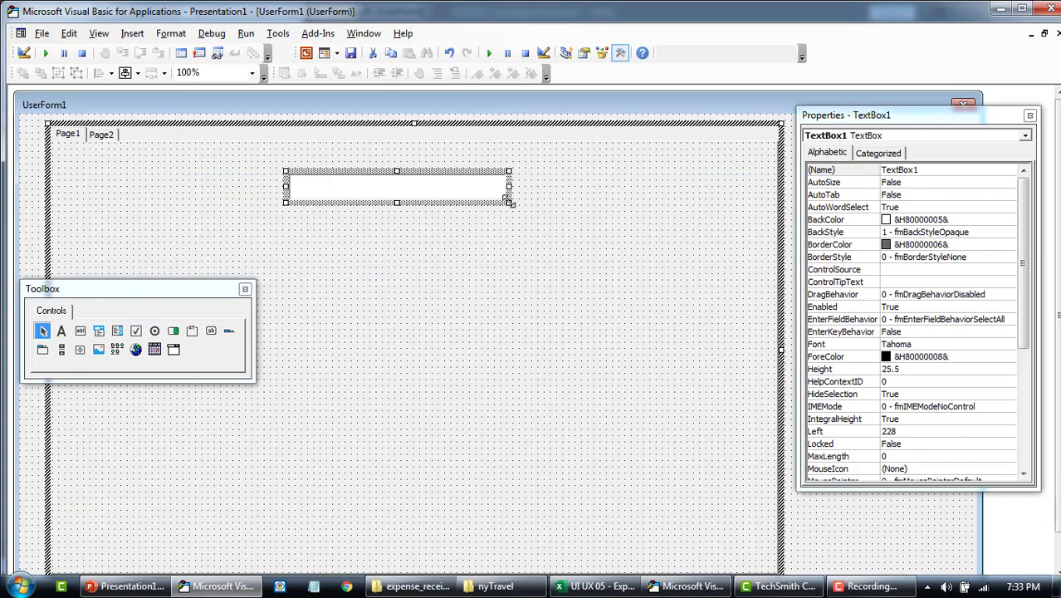
# - Duplicate the text box, placing the copy directly below the original and making it about 74 high
pyautogui.hotkey('ctrl', 'c')
pyautogui.hotkey('ctrl', 'v')
pyautogui.moveTo(433, 360); pyautogui.dragTo(398, 290)
pyautogui.click(429, 317)
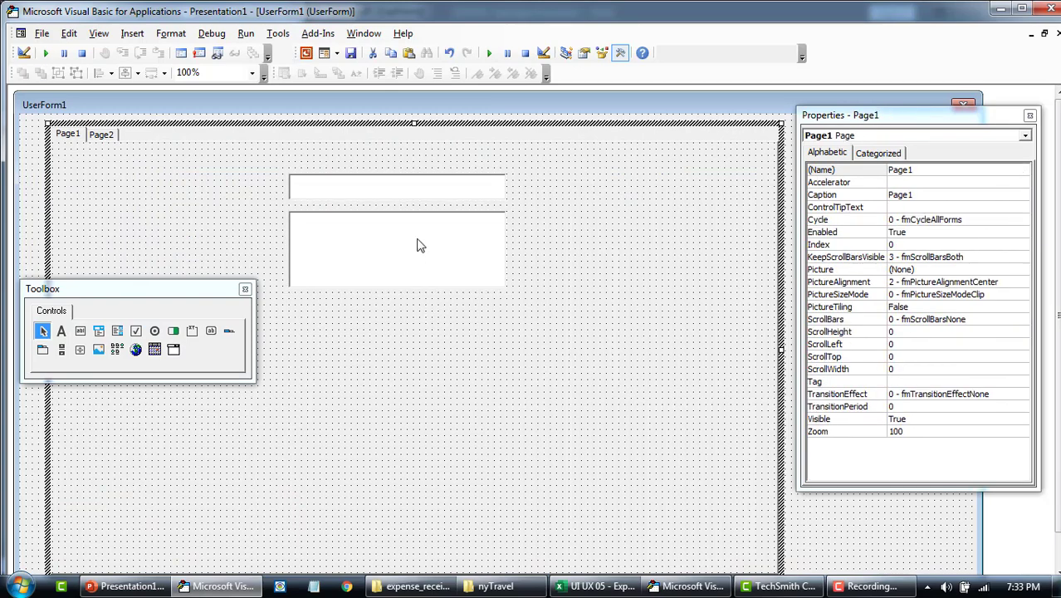
pyautogui.click(426, 206)
pyautogui.click(423, 234)
pyautogui.click(540, 295)
pyautogui.click(444, 258)
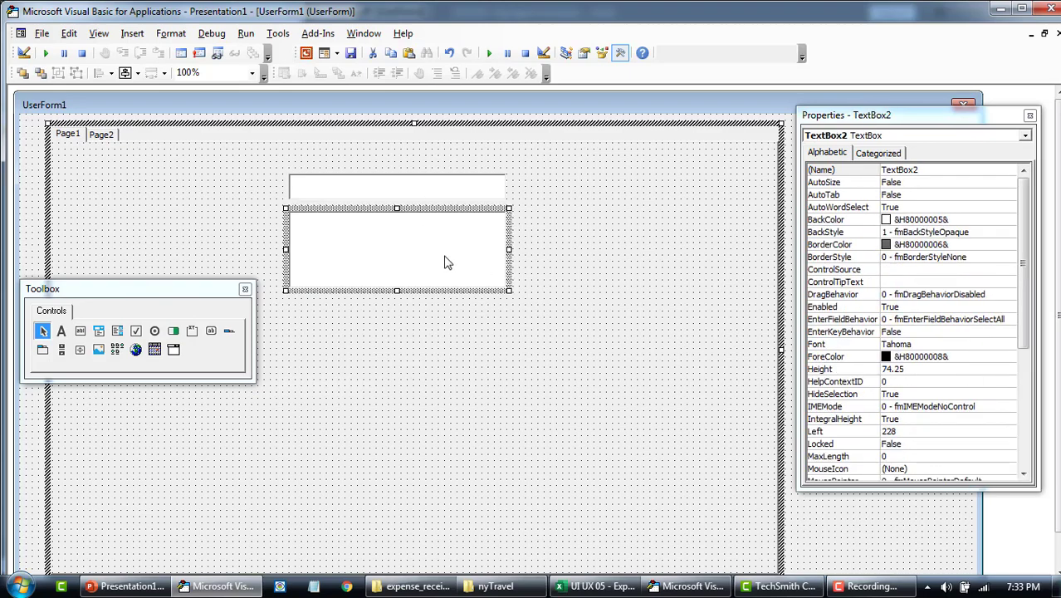
pyautogui.click(357, 344)
# - Draw a date picker about 24 high directly beneath the larger text box, closing the gaps between the controls
pyautogui.click(173, 350)
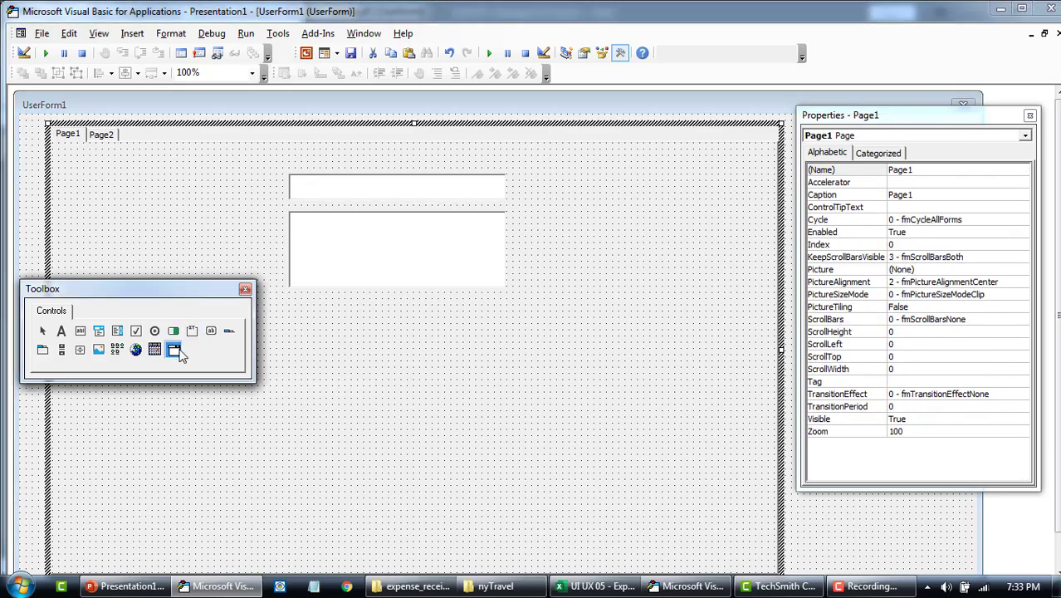
pyautogui.moveTo(289, 298)
pyautogui.mouseDown()
pyautogui.moveTo(351, 311)
pyautogui.moveTo(384, 338)
pyautogui.mouseUp()
pyautogui.moveTo(413, 272); pyautogui.dragTo(409, 259)
pyautogui.click(429, 367)
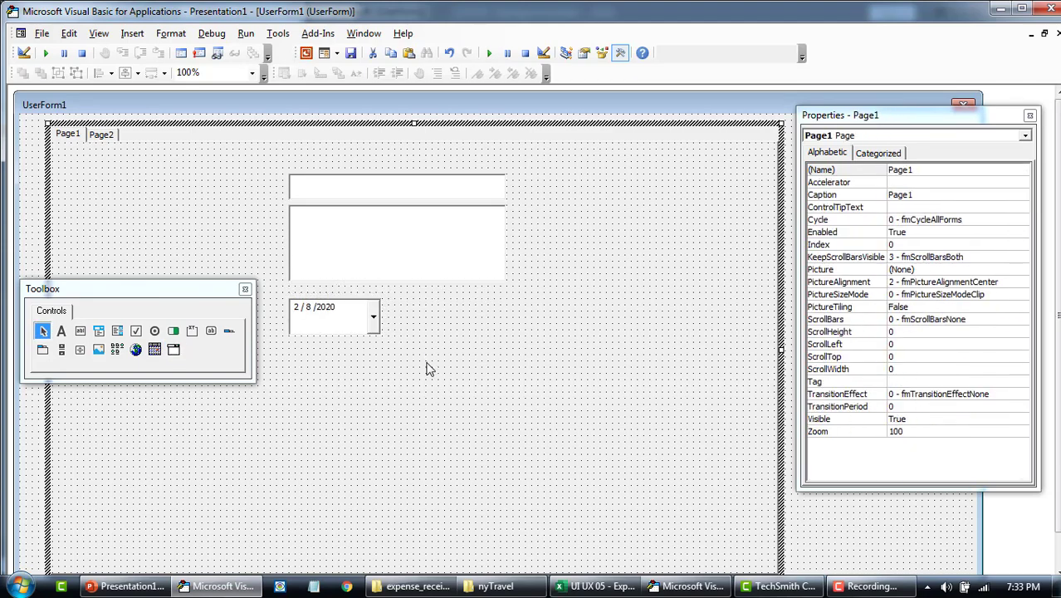
pyautogui.click(350, 332)
pyautogui.moveTo(351, 326); pyautogui.dragTo(337, 312)
pyautogui.click(346, 336)
pyautogui.click(349, 307)
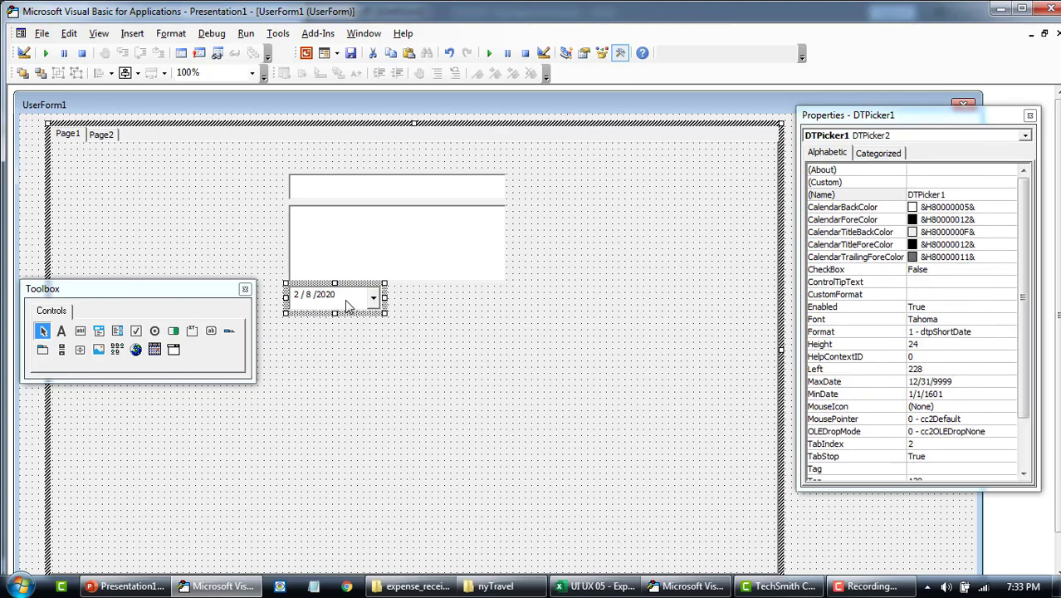
# - Duplicate the date picker and place the copy beside it, ending at the text boxes' right edge
pyautogui.hotkey('ctrl', 'c')
pyautogui.hotkey('ctrl', 'v')
pyautogui.moveTo(423, 361); pyautogui.dragTo(449, 308)
pyautogui.click(499, 361)
# - Widen both date pickers, shorten the larger text box and move the pickers up beneath it
pyautogui.click(330, 299)
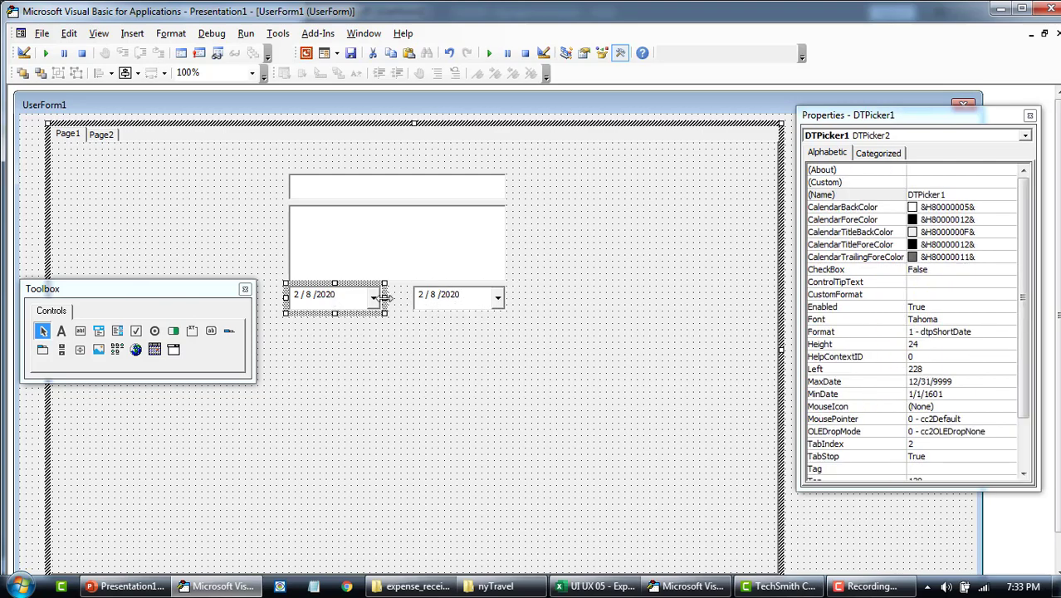
pyautogui.moveTo(387, 296); pyautogui.dragTo(395, 259)
pyautogui.click(417, 304)
pyautogui.click(393, 238)
pyautogui.click(447, 350)
pyautogui.moveTo(448, 350); pyautogui.dragTo(358, 277)
pyautogui.click(355, 328)
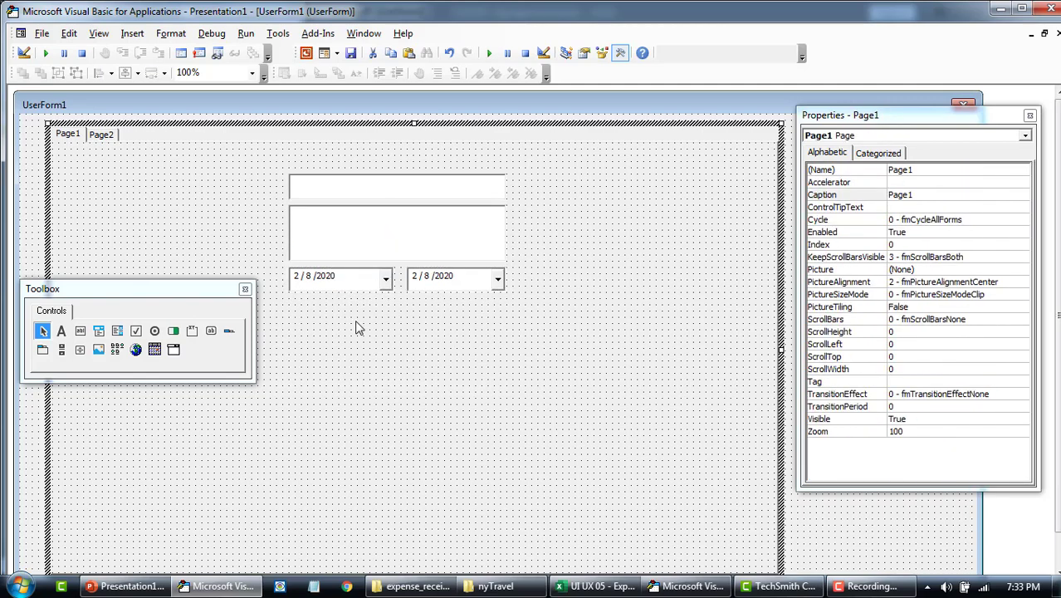
# - Run UserForm1 to preview its layout, and return to Page1 in the designer
pyautogui.press('F5')
pyautogui.hotkey('alt', 'F4')
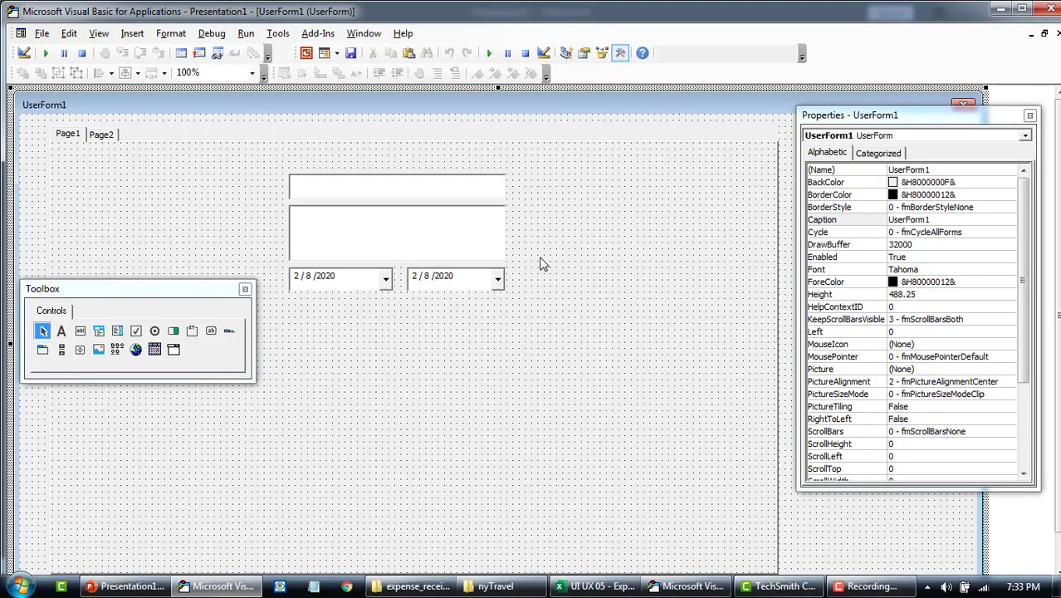
pyautogui.moveTo(539, 264); pyautogui.dragTo(391, 192)
pyautogui.click(267, 277)
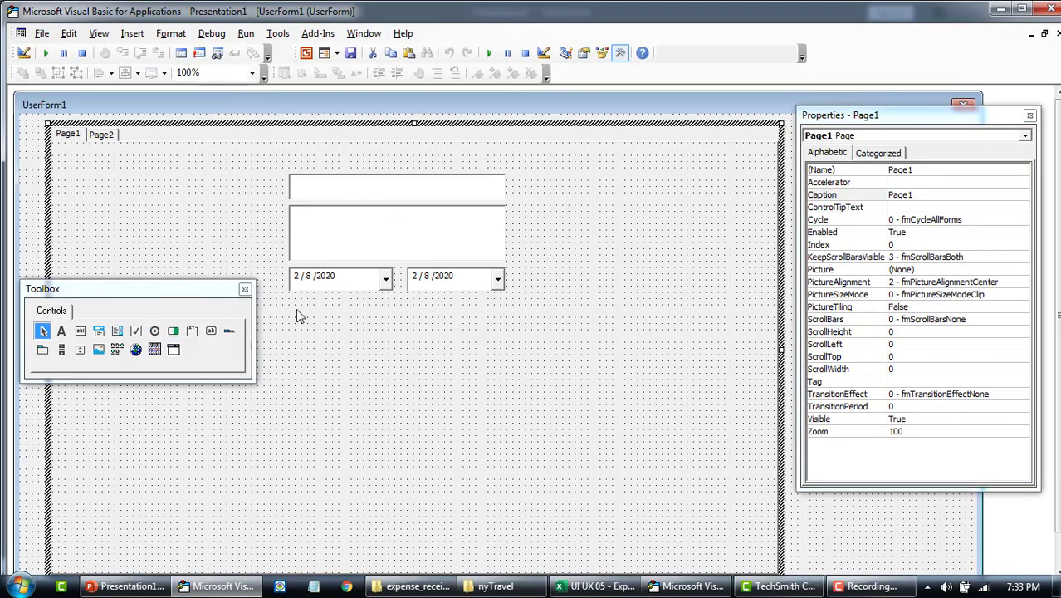
# - Draw a combo box below the date pickers, as wide as the text boxes, and reduce its height slightly
pyautogui.click(97, 334)
pyautogui.moveTo(289, 299); pyautogui.dragTo(505, 329)
pyautogui.click(495, 341)
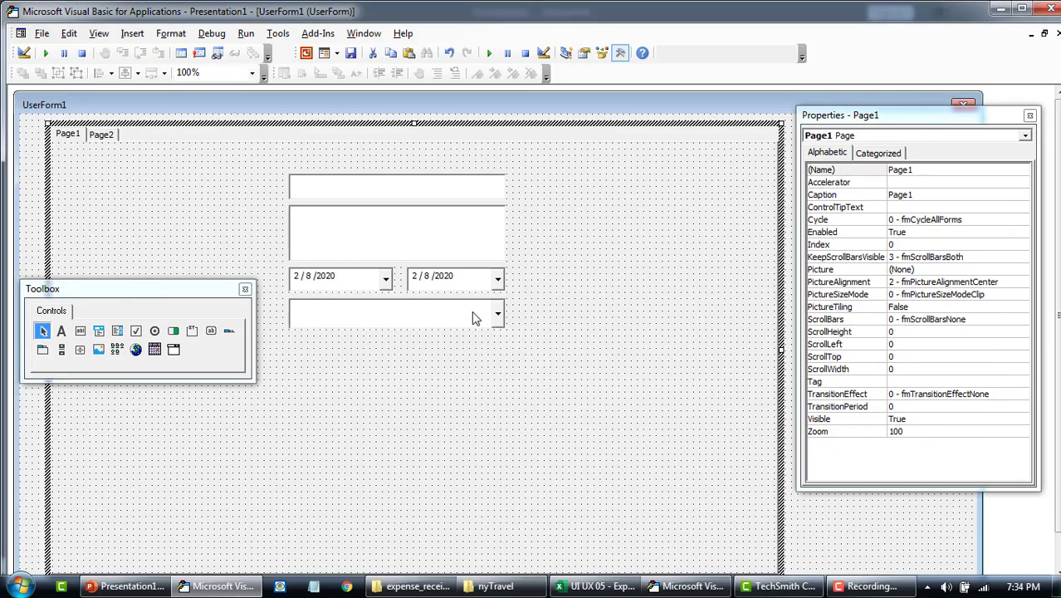
pyautogui.click(473, 318)
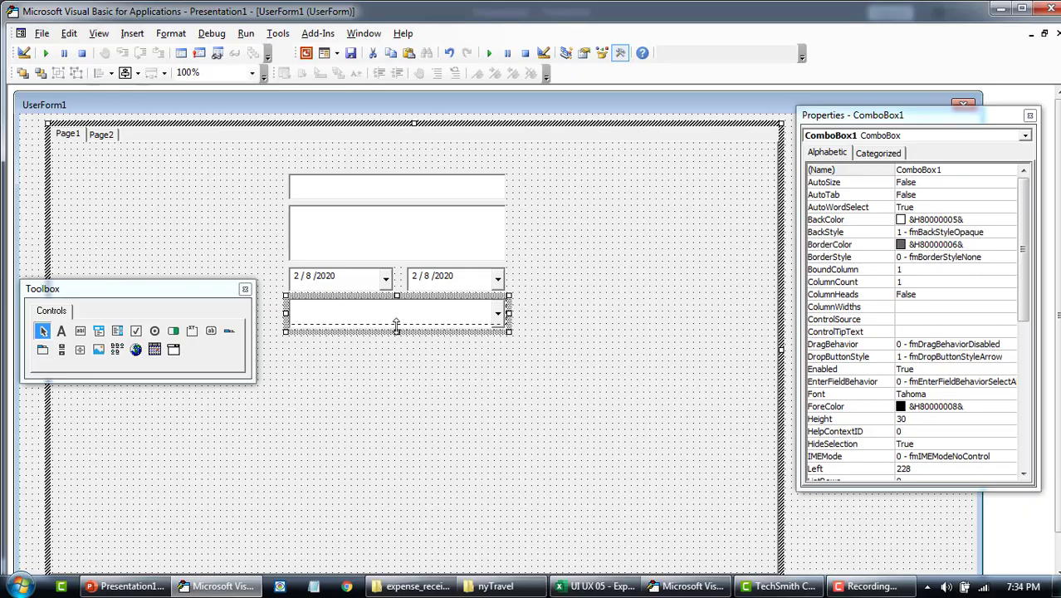
pyautogui.moveTo(396, 326); pyautogui.dragTo(396, 326)
pyautogui.click(409, 349)
# - Check the expAppFr form's layout, and duplicate the combo box on UserForm1 directly below the first one
pyautogui.hotkey('alt', 'Tab')
pyautogui.hotkey('alt', 'Tab')
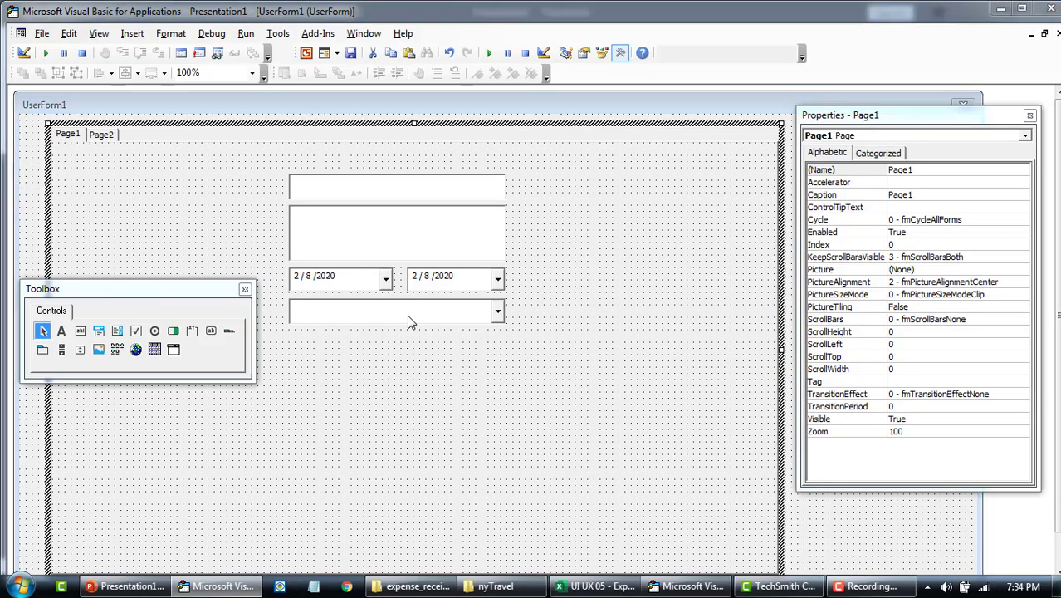
pyautogui.hotkey('alt', 'Tab')
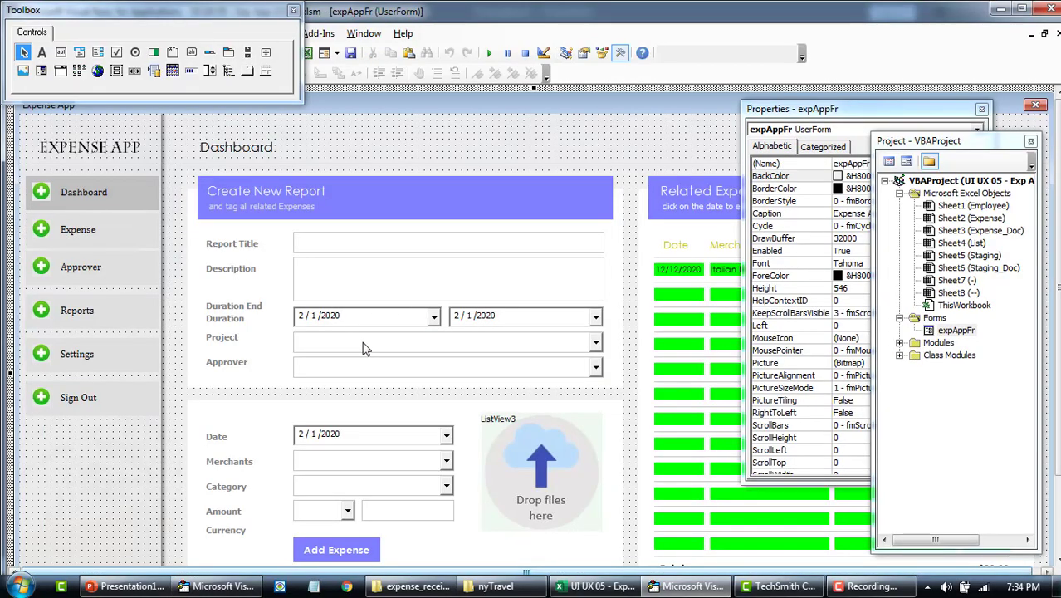
pyautogui.hotkey('alt', 'Tab')
pyautogui.click(339, 317)
pyautogui.hotkey('ctrl', 'c')
pyautogui.hotkey('ctrl', 'v')
pyautogui.moveTo(425, 356); pyautogui.dragTo(411, 355)
pyautogui.click(480, 386)
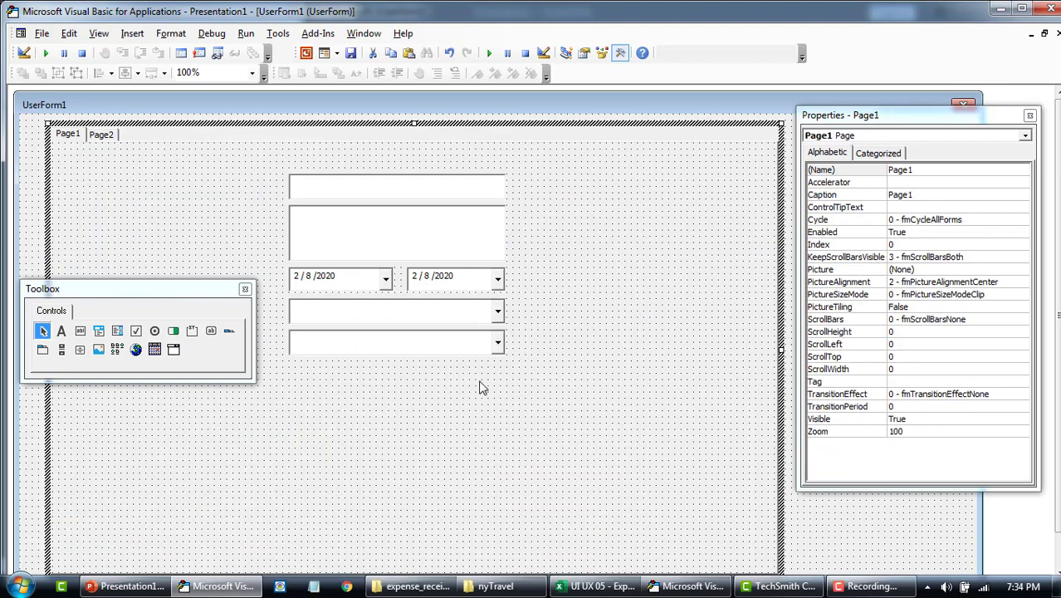
# - Draw a label about 210 high covering all the input controls on Page1 and clear its caption
pyautogui.hotkey('alt', 'Tab')
pyautogui.hotkey('alt', 'Tab')
pyautogui.click(61, 331)
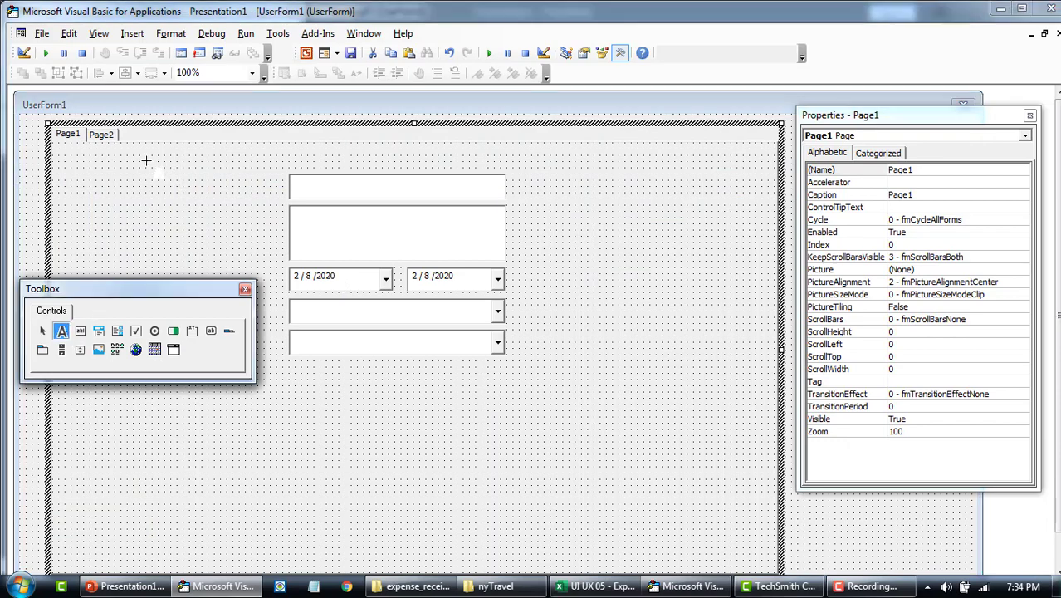
pyautogui.moveTo(146, 162); pyautogui.dragTo(534, 382)
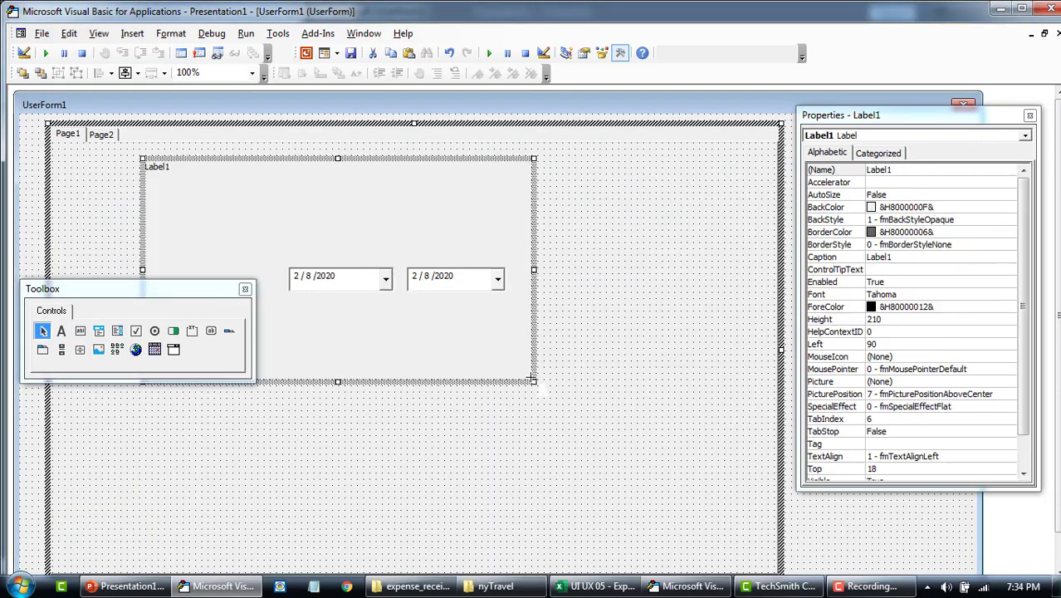
pyautogui.click(307, 189)
pyautogui.press('Delete')
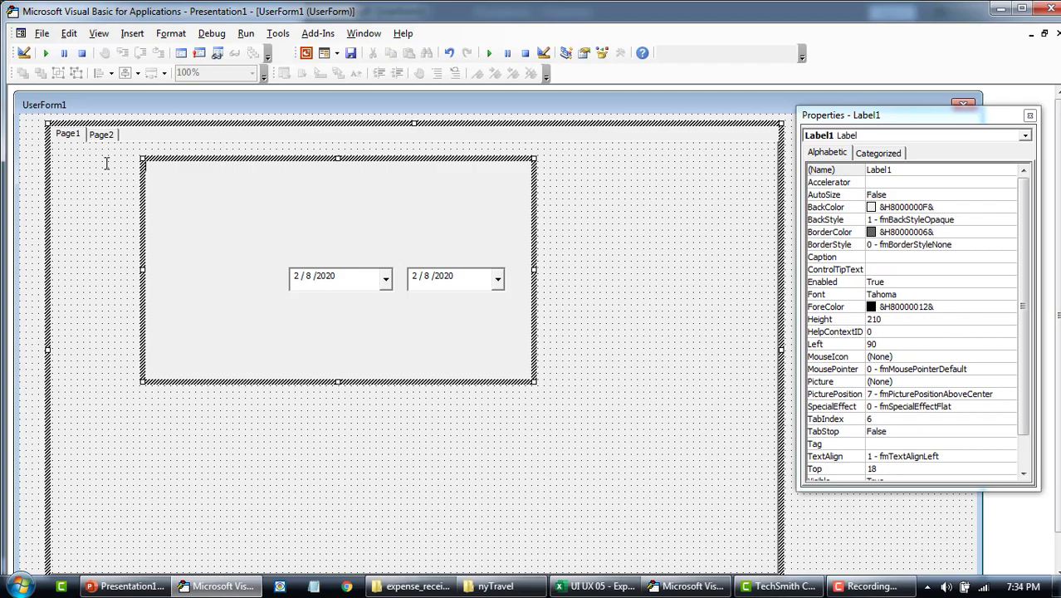
# - Set the label's background color to white
pyautogui.click(83, 229)
pyautogui.click(200, 234)
pyautogui.click(840, 207)
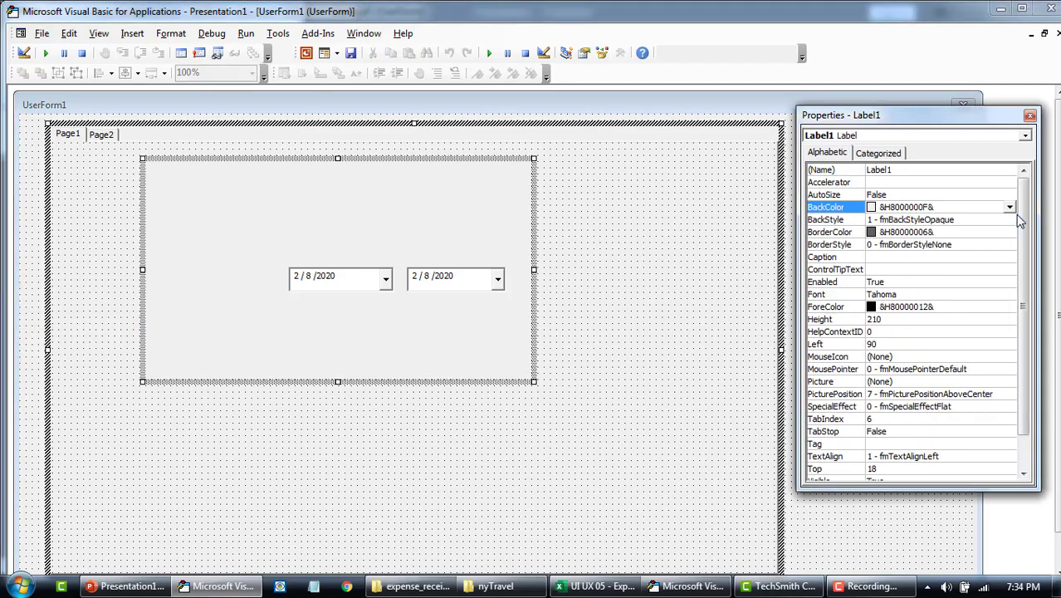
pyautogui.click(1009, 207)
pyautogui.click(916, 224)
pyautogui.click(911, 244)
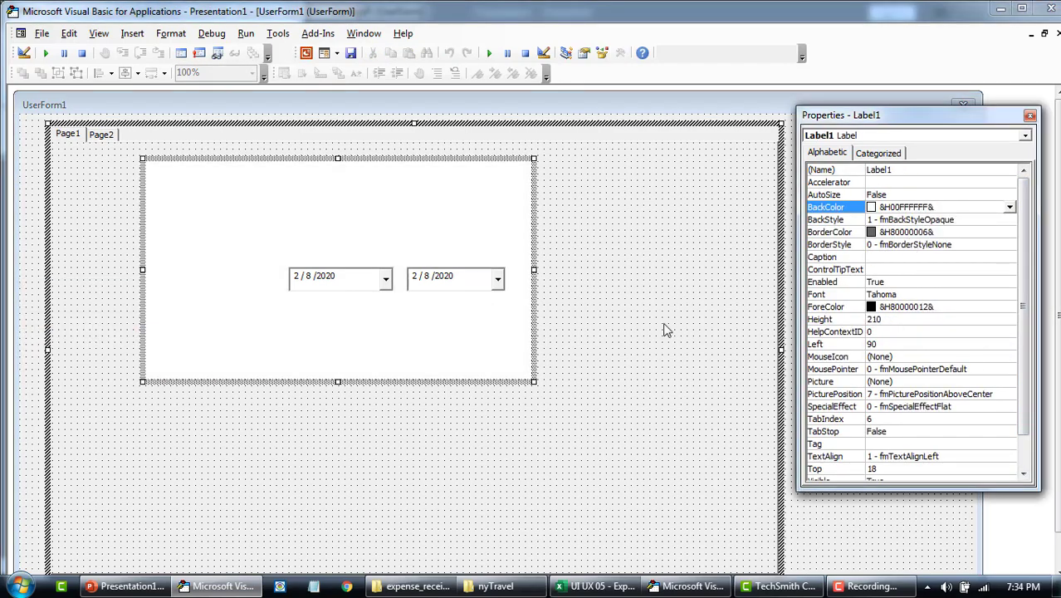
# - Send the white label behind the text boxes, date pickers and combo boxes
pyautogui.click(652, 329)
pyautogui.click(523, 288)
pyautogui.hotkey('ctrl', 'k')
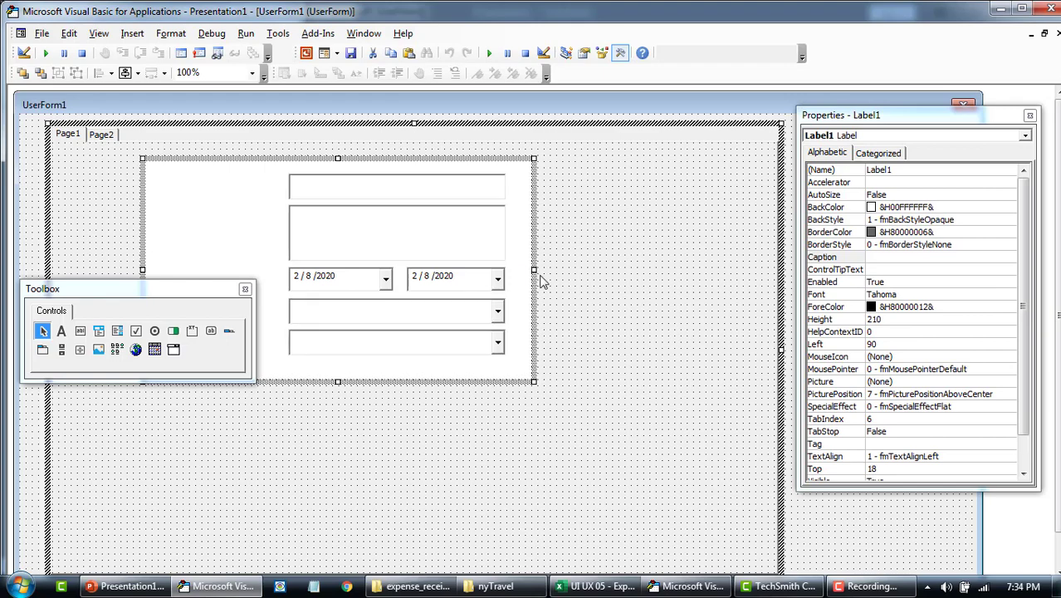
# - Move the white label together with all the input controls down Page1 until the label's top is at about 54
pyautogui.click(573, 302)
pyautogui.click(528, 291)
pyautogui.moveTo(549, 399); pyautogui.dragTo(332, 226)
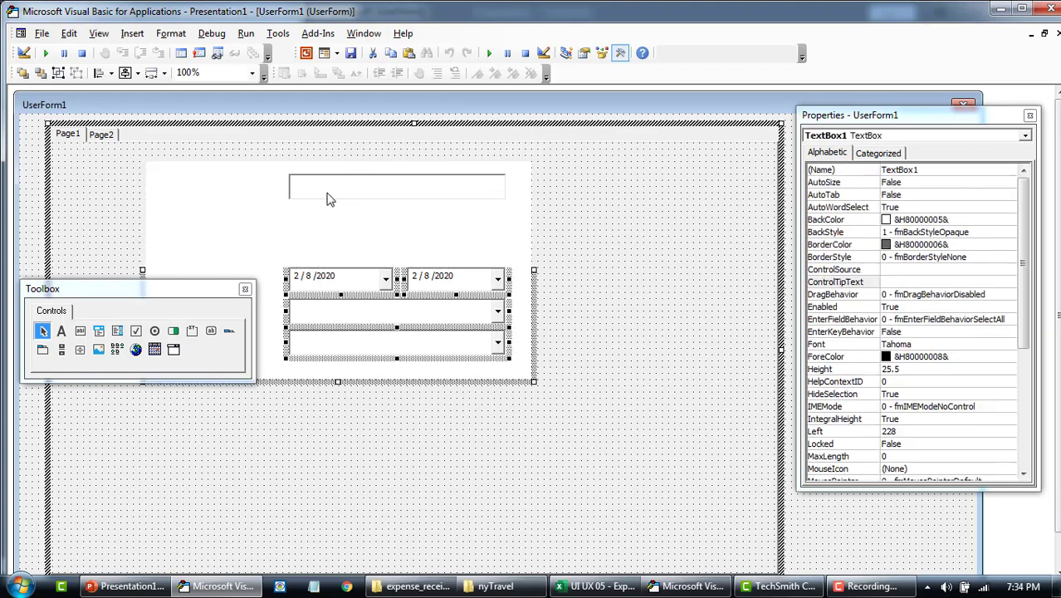
pyautogui.click(326, 193)
pyautogui.moveTo(497, 417); pyautogui.dragTo(246, 221)
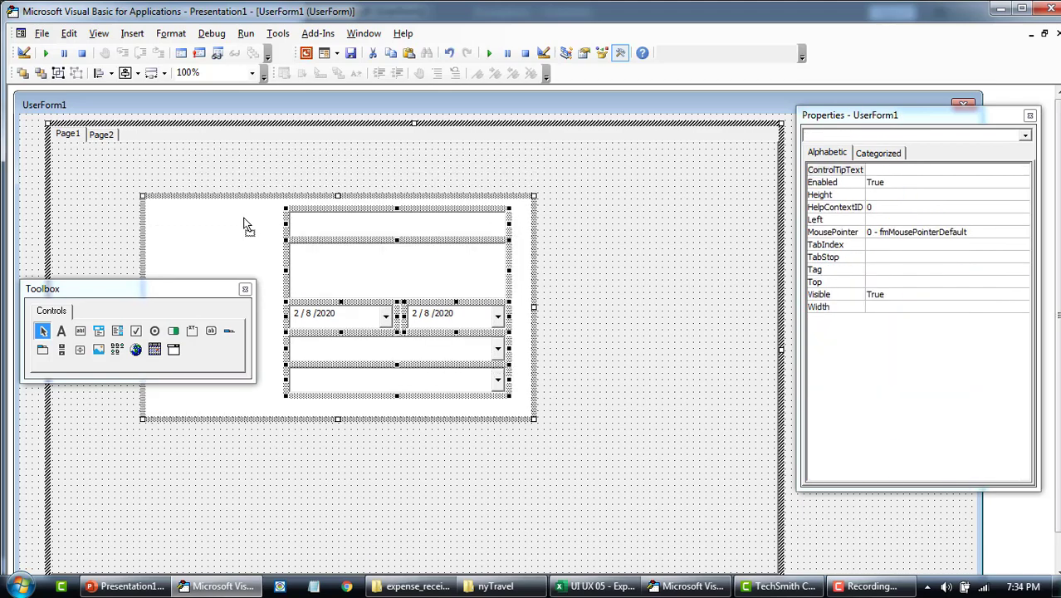
# - Extend the white label's upper edge to make the label about 222 high
pyautogui.click(598, 317)
pyautogui.click(524, 317)
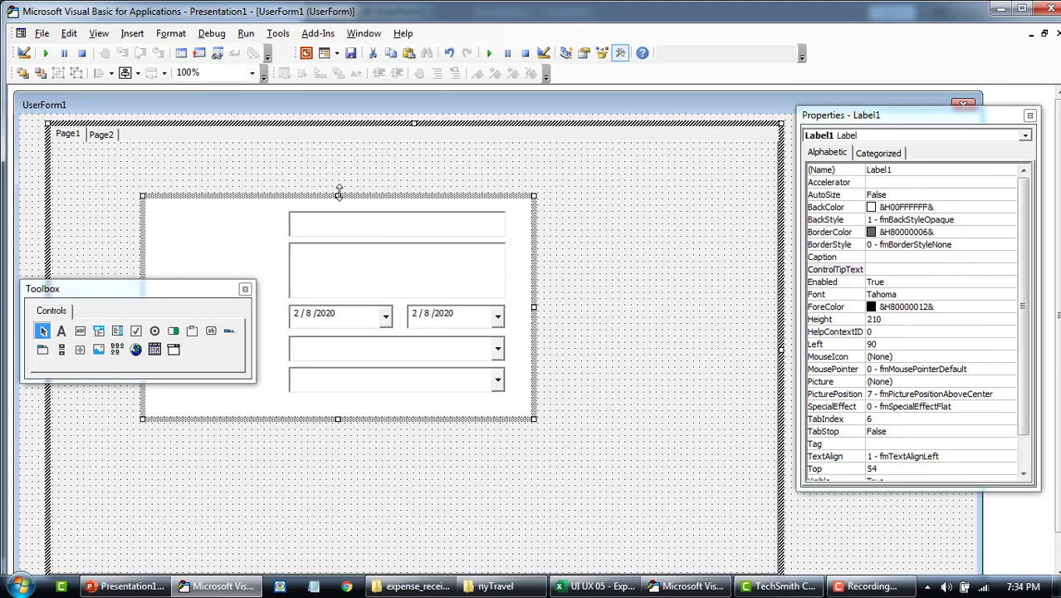
pyautogui.moveTo(338, 192); pyautogui.dragTo(339, 181)
pyautogui.click(339, 174)
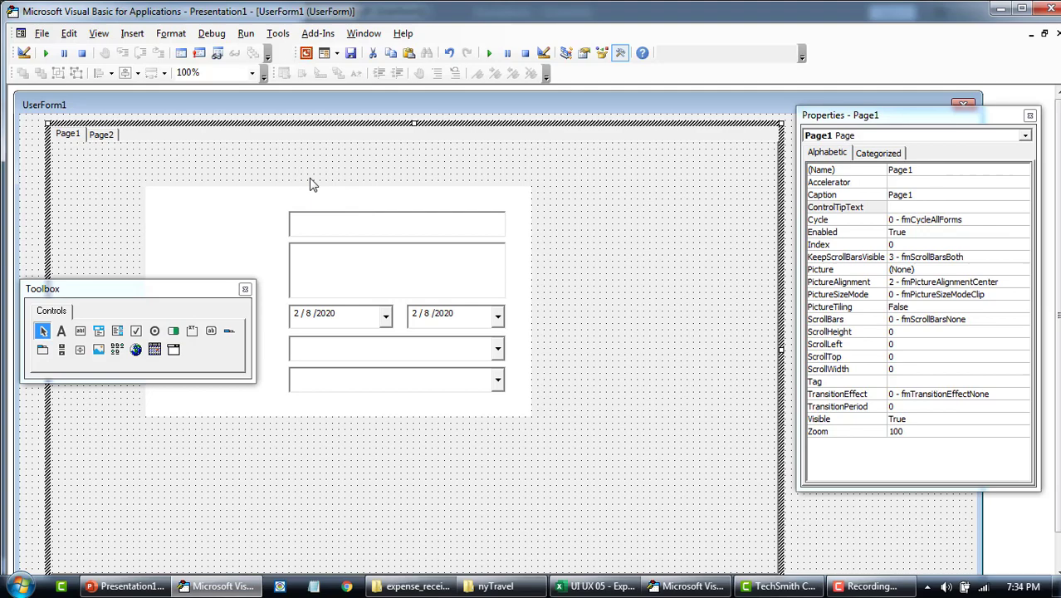
# - Draw a header label about 36 high across the white label's upper edge and clear its caption
pyautogui.click(60, 332)
pyautogui.moveTo(165, 175); pyautogui.dragTo(514, 207)
pyautogui.moveTo(339, 170); pyautogui.dragTo(339, 164)
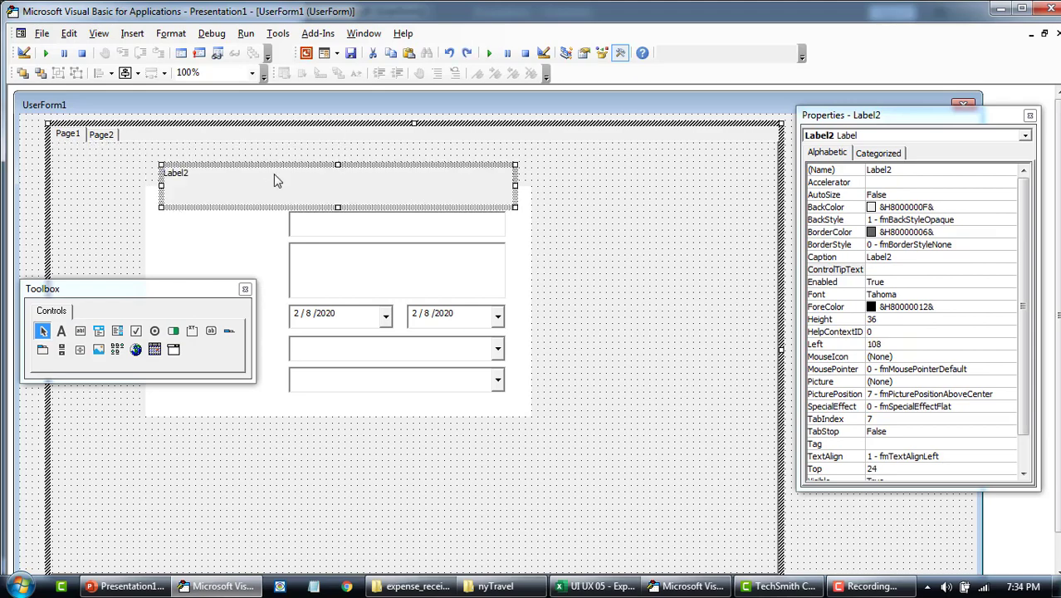
pyautogui.click(306, 186)
pyautogui.hotkey('ctrl', 'a')
pyautogui.press('BackSpace')
pyautogui.click(623, 267)
# - Set the header label's background color to light purple from the palette
pyautogui.click(470, 184)
pyautogui.doubleClick(831, 207)
pyautogui.click(914, 223)
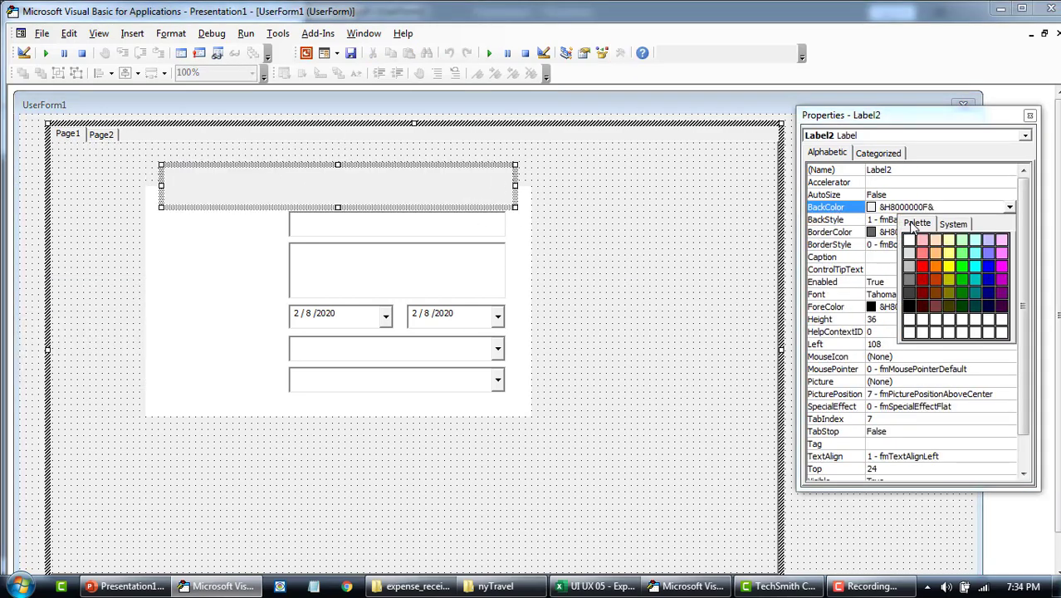
pyautogui.click(988, 251)
pyautogui.click(695, 292)
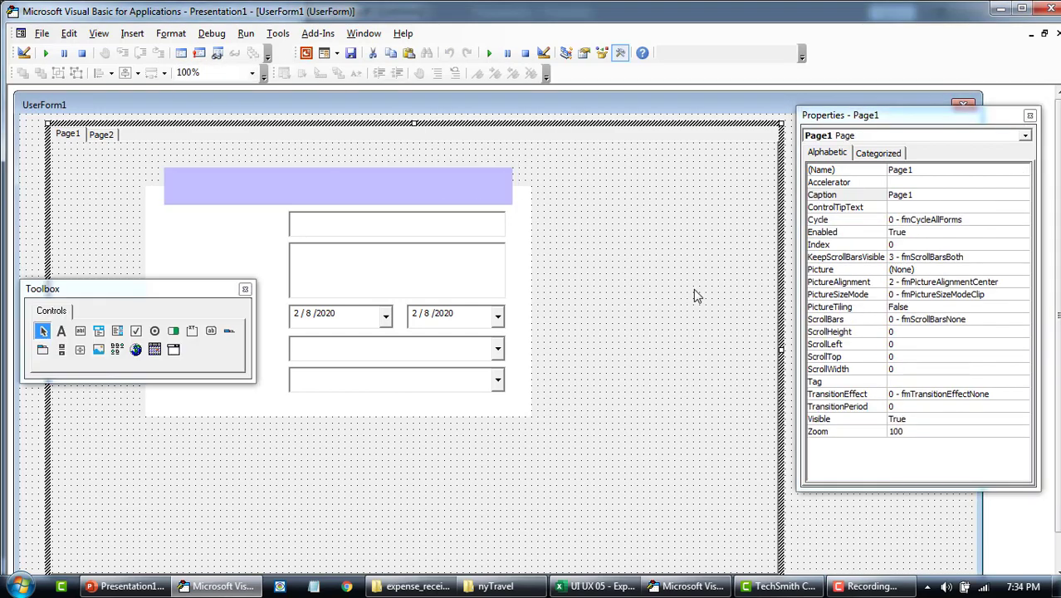
# - Move the toolbox away from the white label and narrow that label to a strip along the right side of the input controls
pyautogui.moveTo(182, 300); pyautogui.dragTo(749, 68)
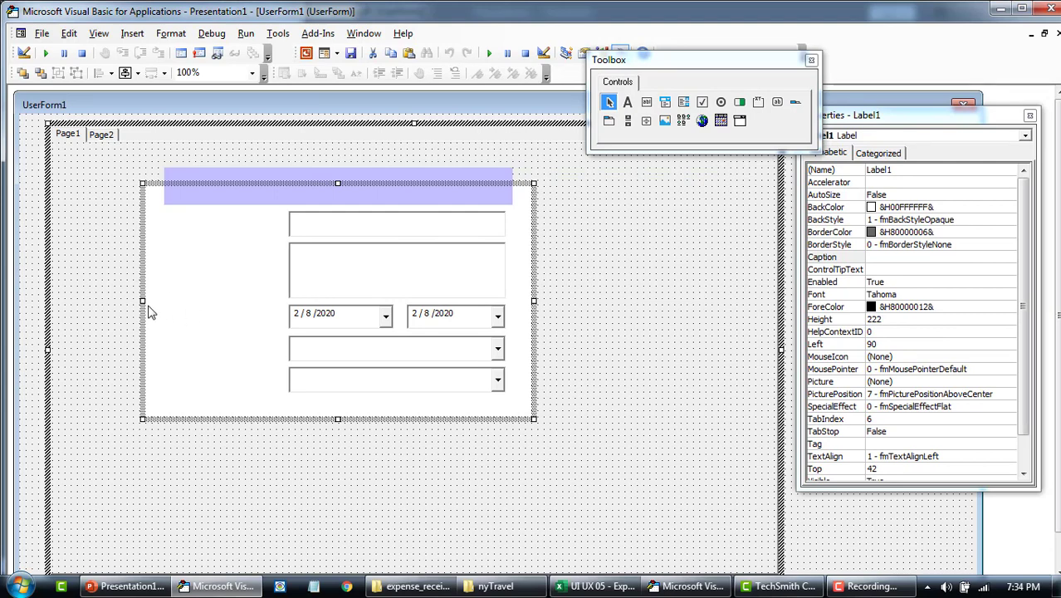
pyautogui.moveTo(533, 301); pyautogui.dragTo(513, 308)
pyautogui.click(639, 330)
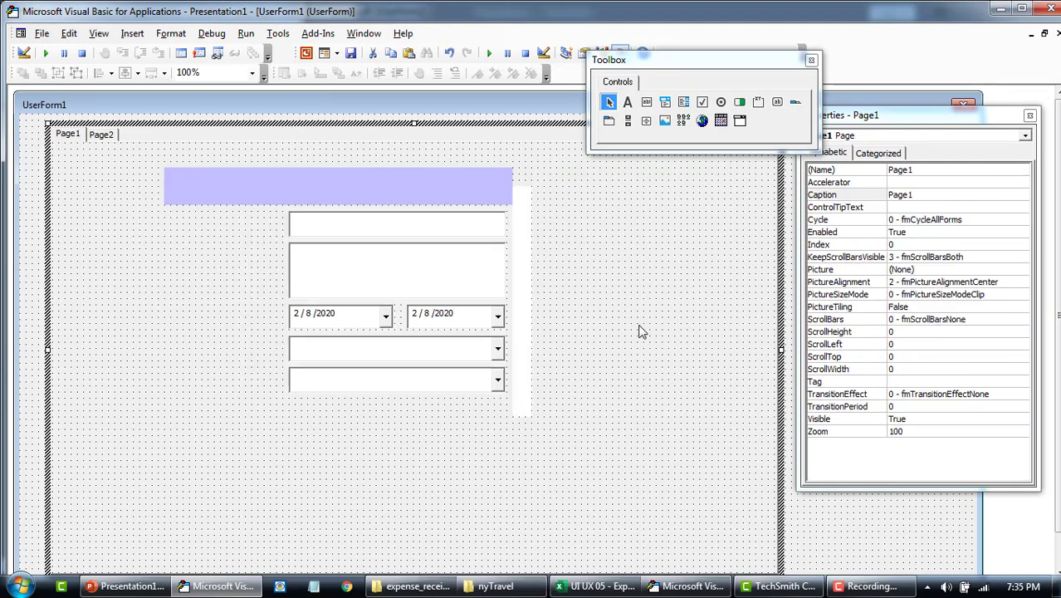
# - Draw a label about 24 high beside the first text box and caption it "Title"
pyautogui.click(627, 101)
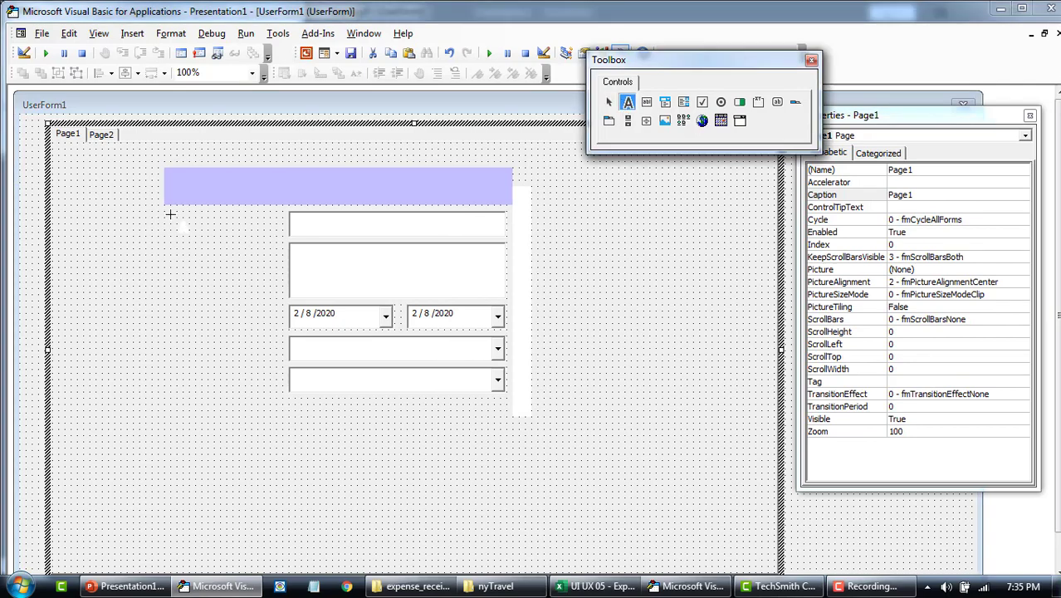
pyautogui.moveTo(164, 212)
pyautogui.mouseDown()
pyautogui.moveTo(243, 216)
pyautogui.moveTo(282, 237)
pyautogui.moveTo(156, 226)
pyautogui.mouseUp()
pyautogui.click(242, 222)
pyautogui.write('C')
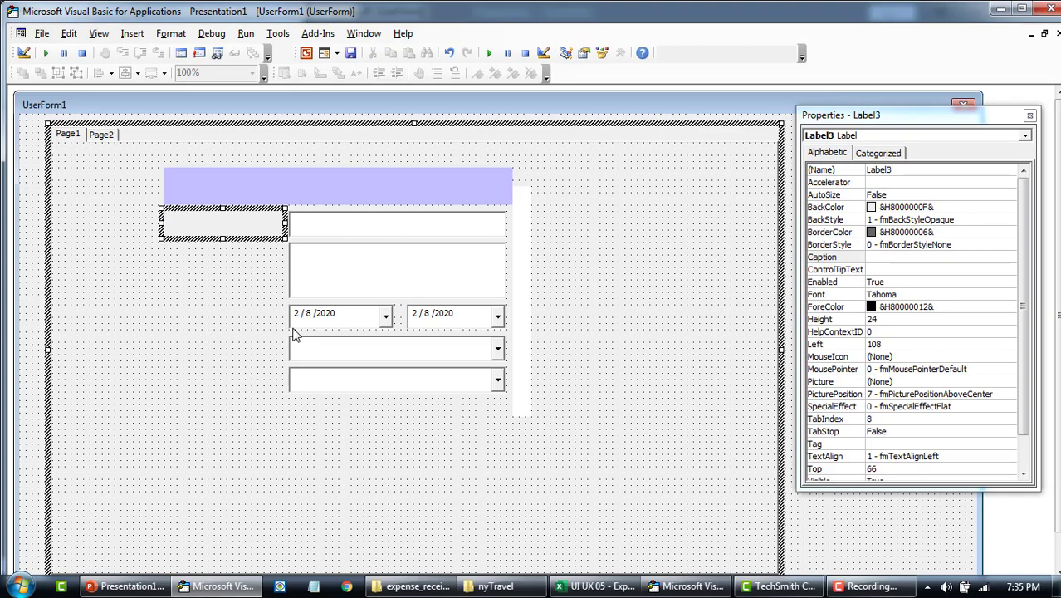
pyautogui.click(233, 332)
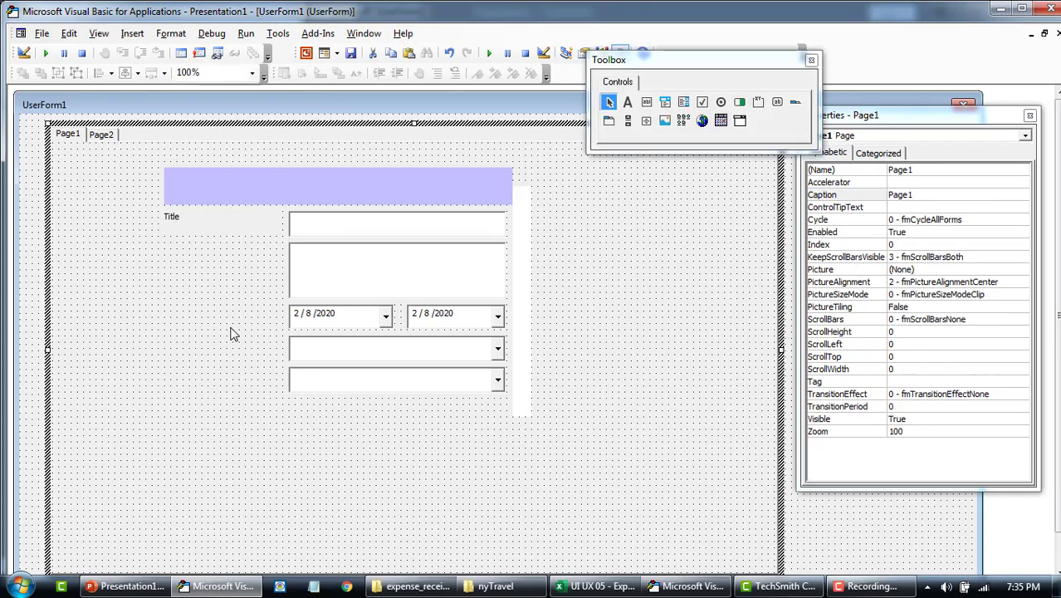
# - Reduce the Title label's height to 9.75 and move it down to sit level with the first text box
pyautogui.click(237, 231)
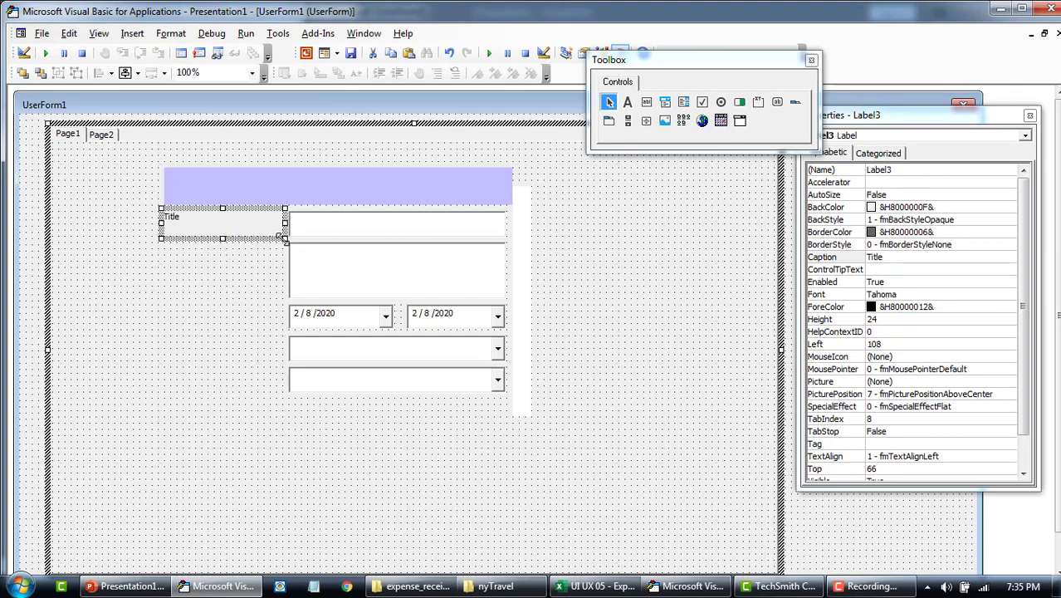
pyautogui.doubleClick(283, 239)
pyautogui.moveTo(184, 216); pyautogui.dragTo(260, 227)
pyautogui.click(259, 264)
pyautogui.click(259, 230)
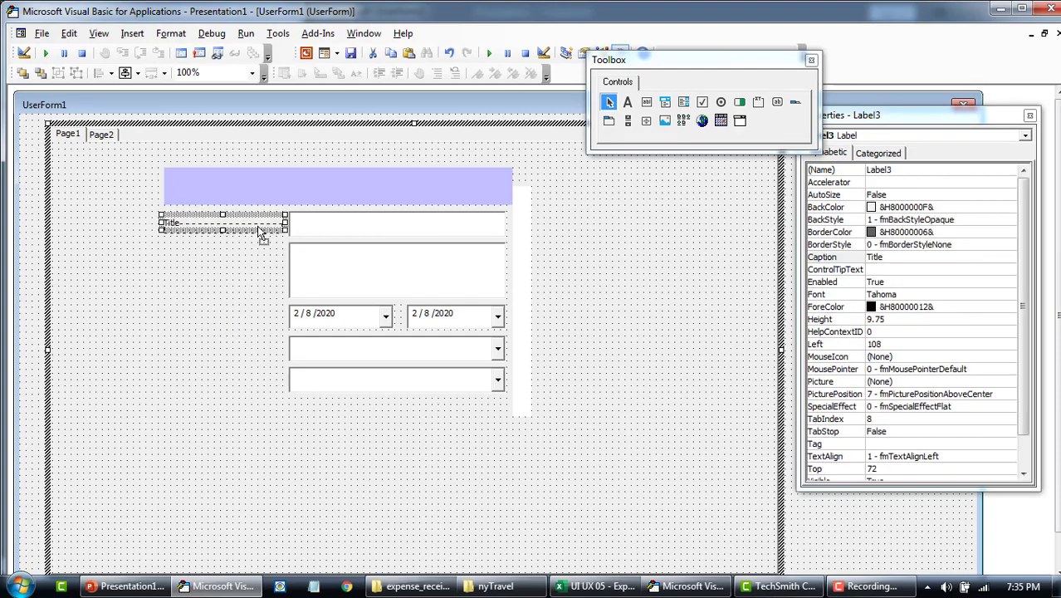
pyautogui.click(258, 231)
# - Duplicate the Title label, place the copy beside the second text box and caption it "Description"
pyautogui.click(236, 232)
pyautogui.hotkey('ctrl', 'c')
pyautogui.hotkey('ctrl', 'v')
pyautogui.moveTo(381, 361); pyautogui.dragTo(190, 269)
pyautogui.click(221, 266)
pyautogui.doubleClick(222, 265)
pyautogui.write('Desec')
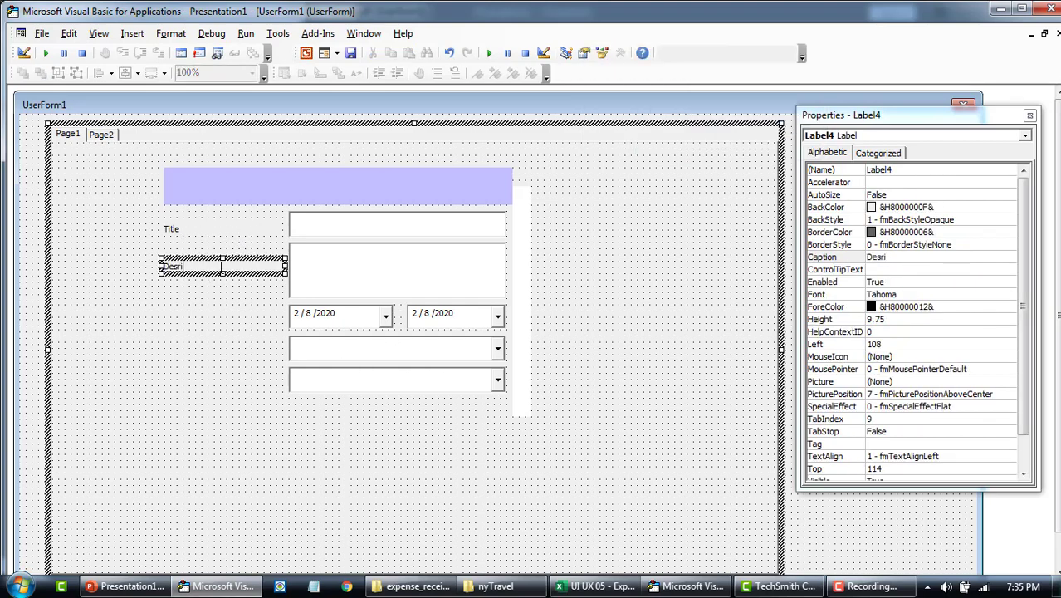
pyautogui.write('ription')
# - Duplicate the Description label, place the copy beside the date pickers and caption it "Duration"
pyautogui.click(274, 274)
pyautogui.hotkey('ctrl', 'c')
pyautogui.hotkey('ctrl', 'v')
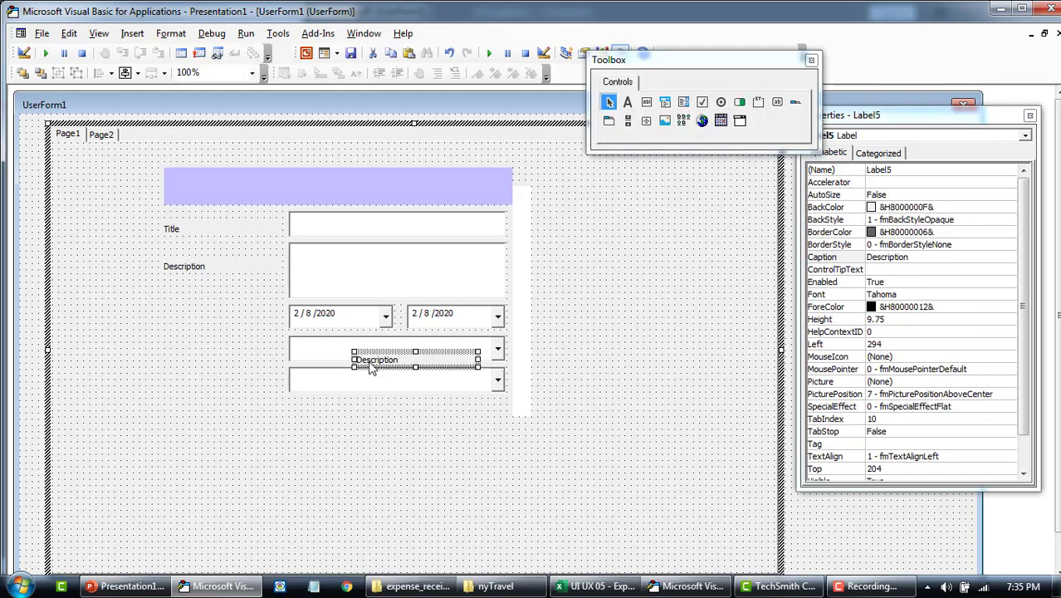
pyautogui.moveTo(371, 365); pyautogui.dragTo(121, 327)
pyautogui.click(201, 322)
pyautogui.write('Duration')
pyautogui.click(180, 402)
# - Duplicate the Duration label, place the copy beside the first combo box and caption it "Project"
pyautogui.click(197, 324)
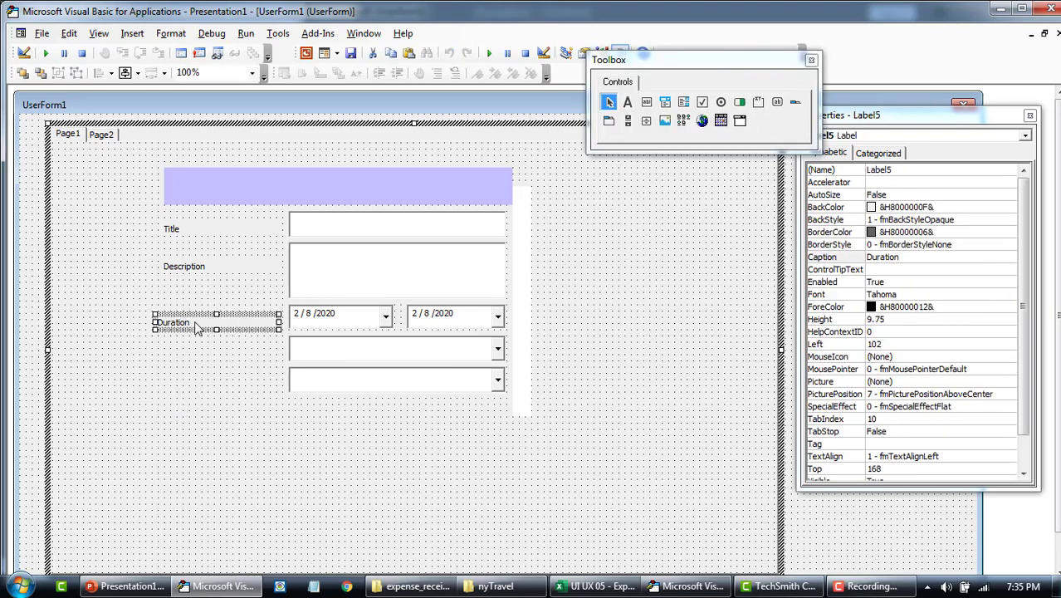
pyautogui.hotkey('ctrl', 'c')
pyautogui.hotkey('ctrl', 'v')
pyautogui.moveTo(407, 358); pyautogui.dragTo(206, 362)
pyautogui.doubleClick(176, 352)
pyautogui.press('BackSpace')
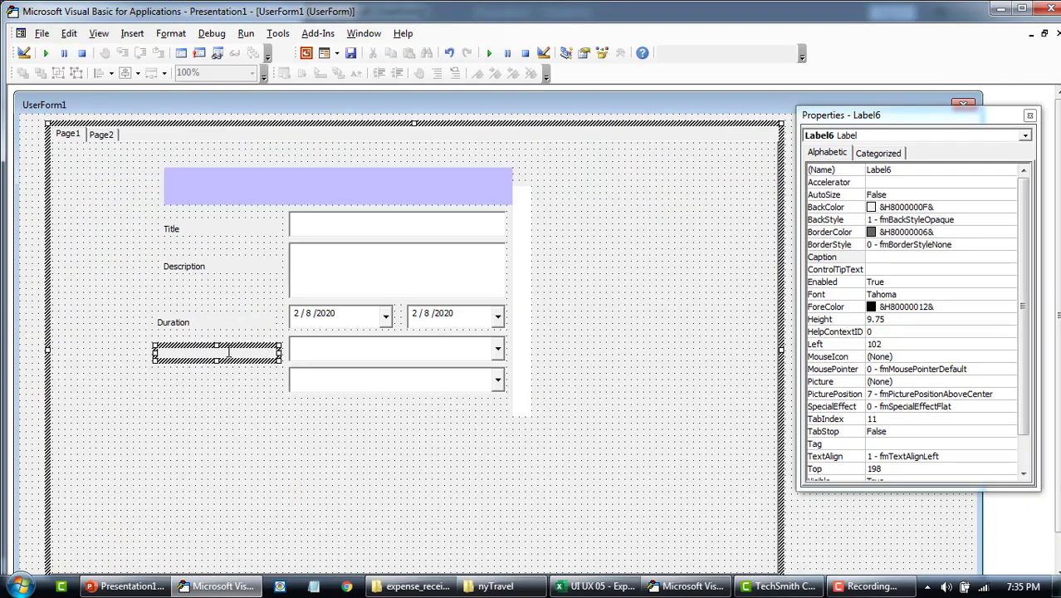
pyautogui.write('Project')
pyautogui.click(240, 375)
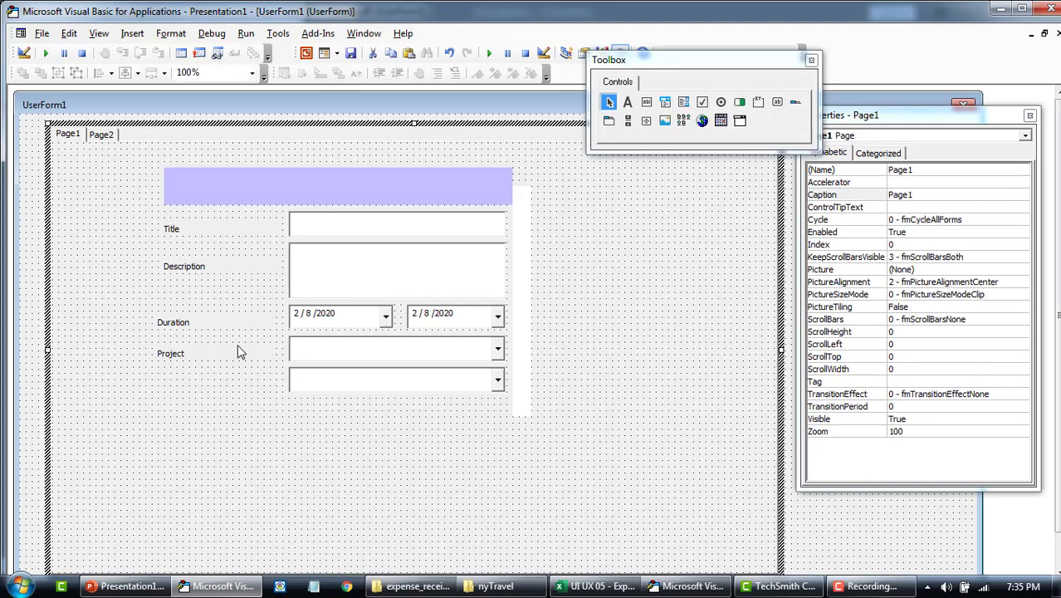
# - Duplicate the Project label, place the copy beside the second combo box and caption it "Approver"
pyautogui.click(237, 350)
pyautogui.hotkey('ctrl', 'c')
pyautogui.hotkey('ctrl', 'v')
pyautogui.moveTo(391, 359); pyautogui.dragTo(197, 388)
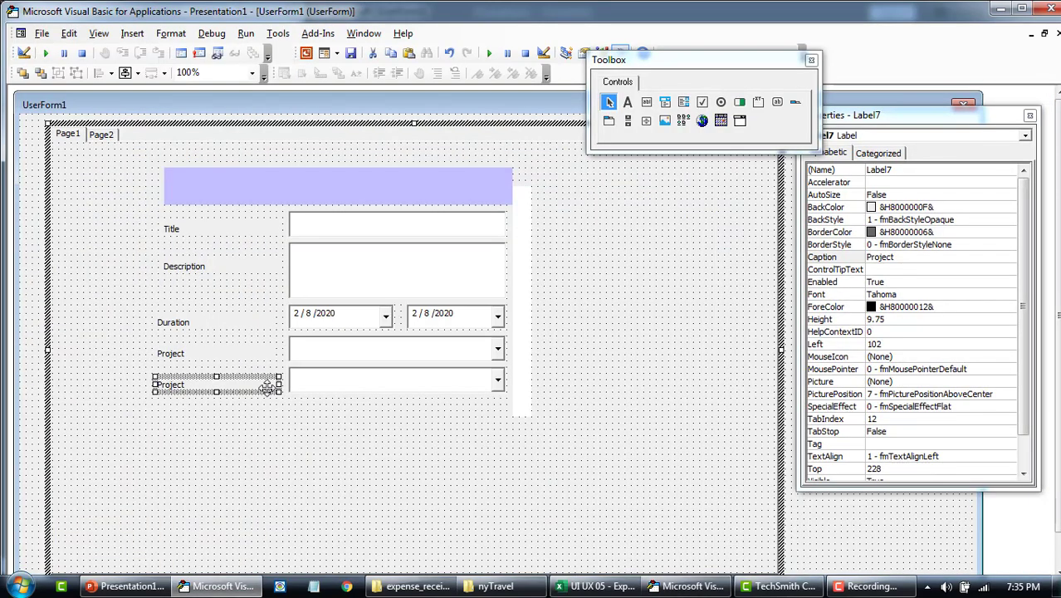
pyautogui.click(266, 387)
pyautogui.doubleClick(267, 388)
pyautogui.write('Approver')
pyautogui.click(273, 393)
pyautogui.click(264, 386)
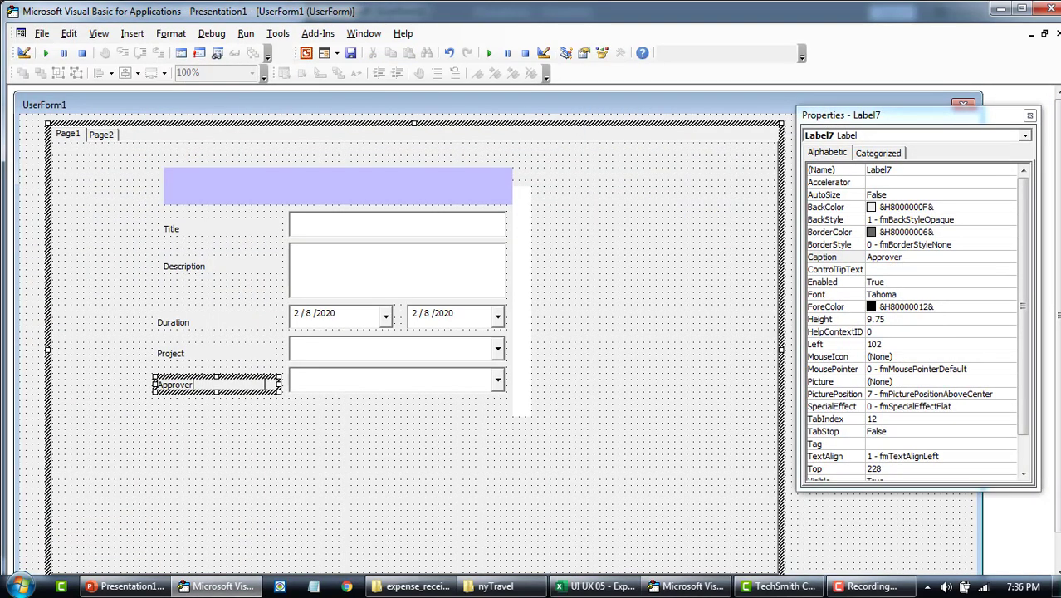
pyautogui.moveTo(195, 385); pyautogui.dragTo(157, 385)
pyautogui.click(245, 429)
# - Nudge the Approver and Project labels up to sit level with their combo boxes
pyautogui.moveTo(242, 384); pyautogui.dragTo(231, 352)
pyautogui.click(255, 409)
pyautogui.click(231, 358)
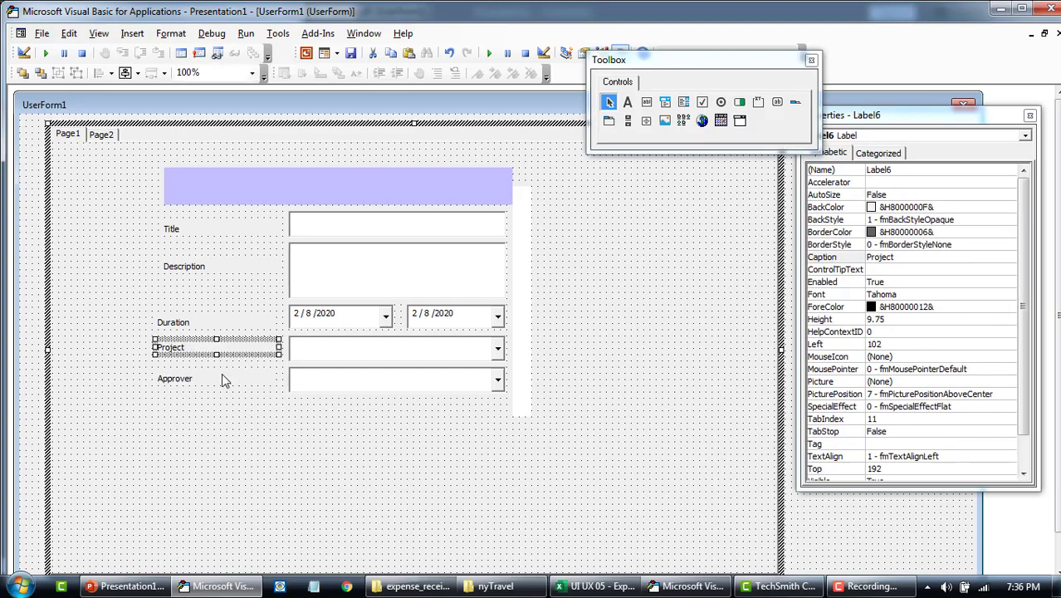
# - Align the left edges of the five field labels and shift them together to Left 108
pyautogui.moveTo(219, 401); pyautogui.dragTo(175, 230)
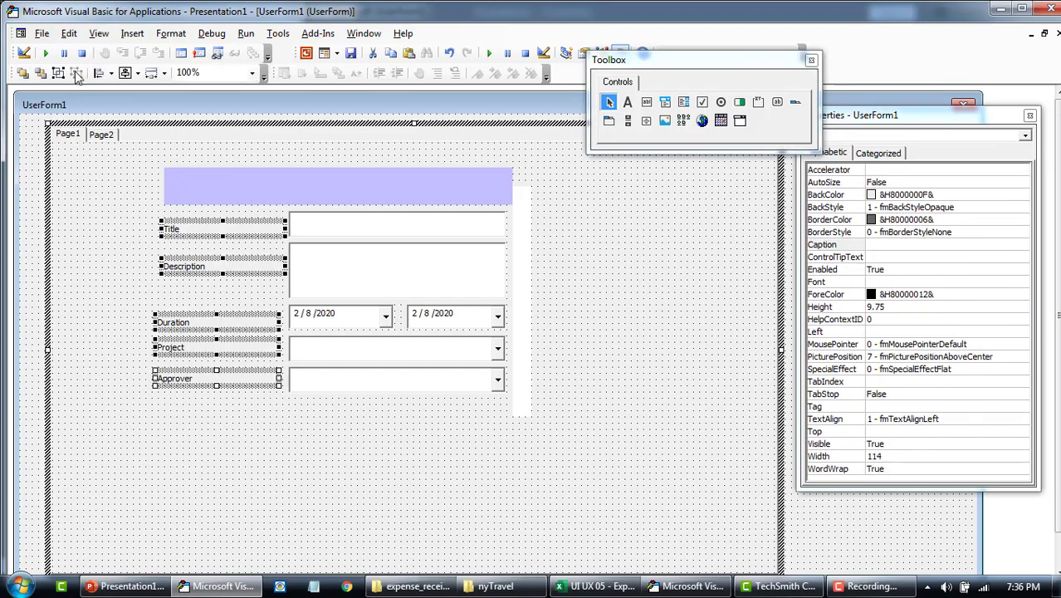
pyautogui.click(113, 74)
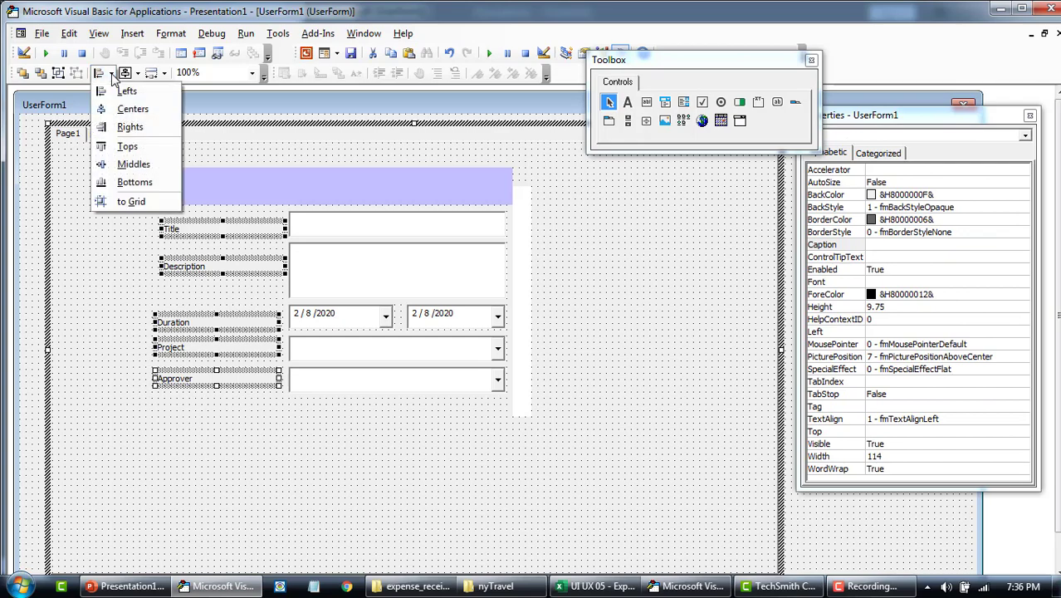
pyautogui.click(137, 92)
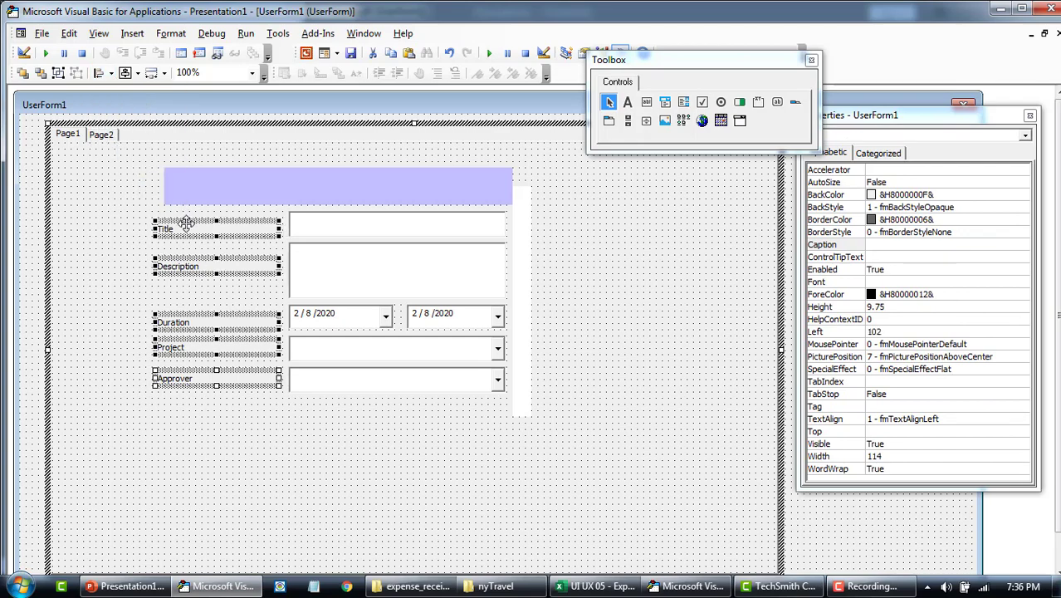
pyautogui.moveTo(187, 223); pyautogui.dragTo(196, 232)
pyautogui.click(104, 251)
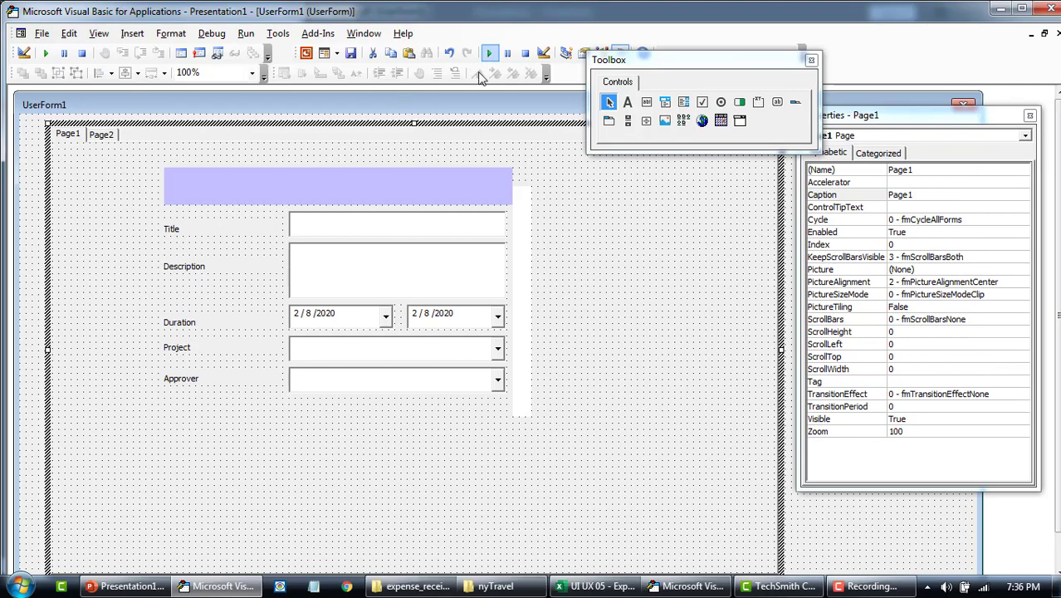
# - Check in the toolbar list whether the UserForm toolbar is enabled, and locate that toolbar in the editor
pyautogui.click(99, 34)
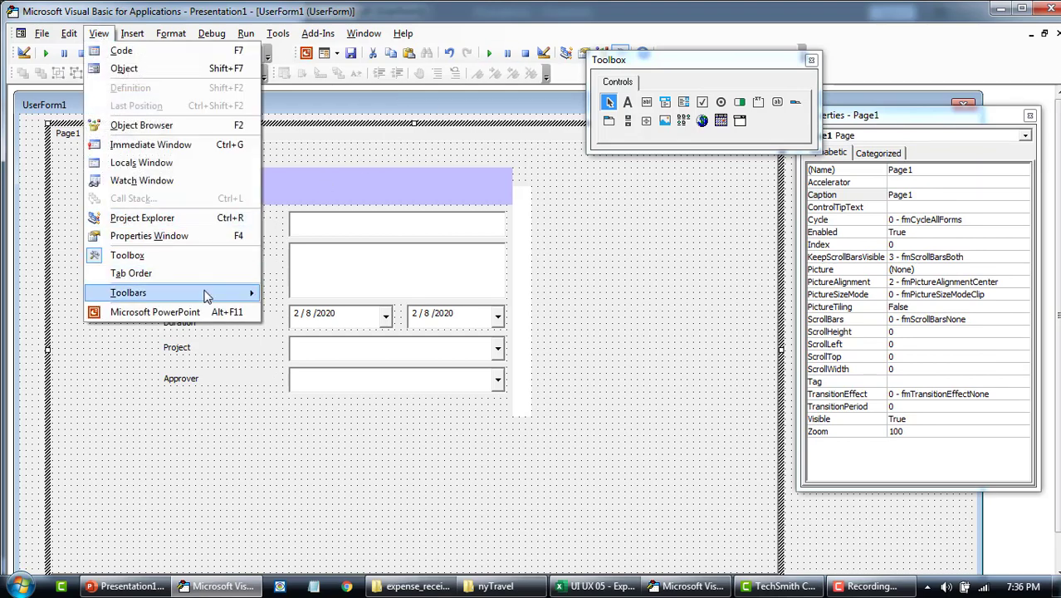
pyautogui.moveTo(208, 294)
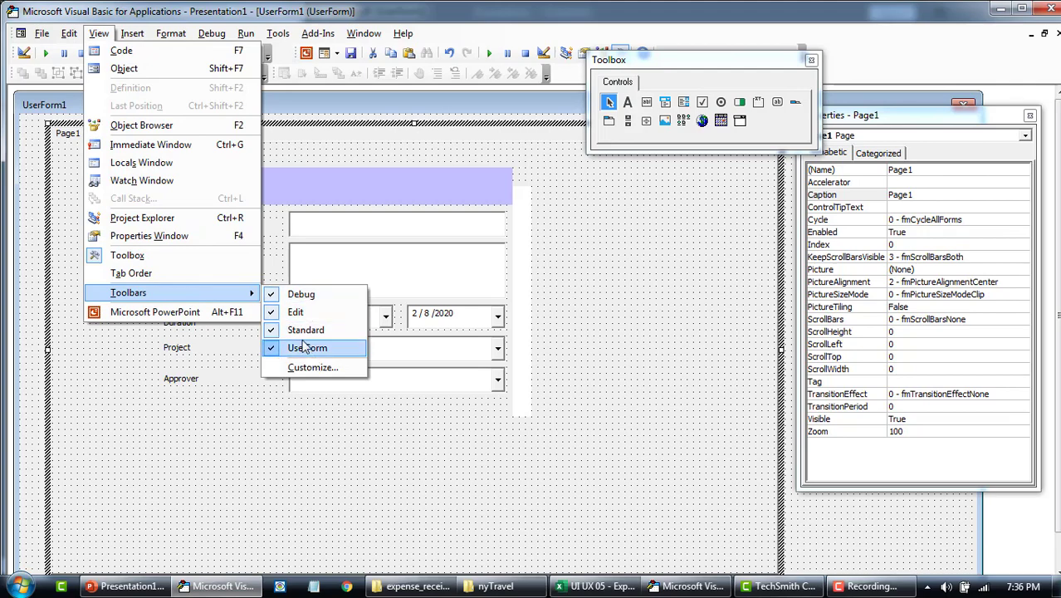
pyautogui.click(354, 12)
pyautogui.moveTo(20, 72)
pyautogui.mouseDown()
pyautogui.moveTo(28, 58)
pyautogui.moveTo(17, 82)
pyautogui.moveTo(24, 66)
pyautogui.mouseUp()
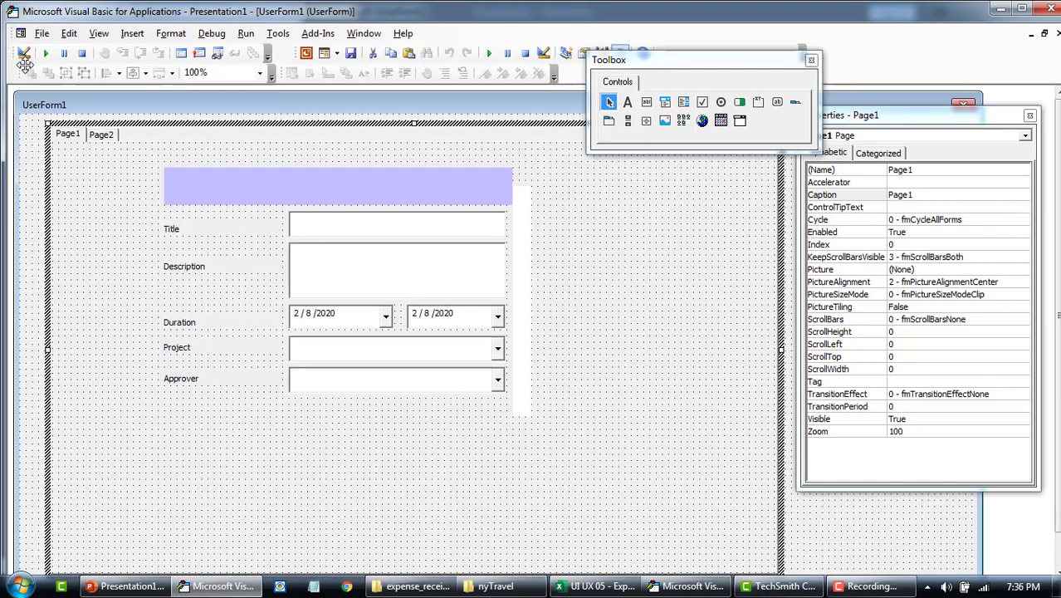
# - Set the BackStyle of the five field labels to 0 - fmBackStyleTransparent
pyautogui.click(519, 323)
pyautogui.moveTo(208, 421); pyautogui.dragTo(175, 222)
pyautogui.doubleClick(826, 207)
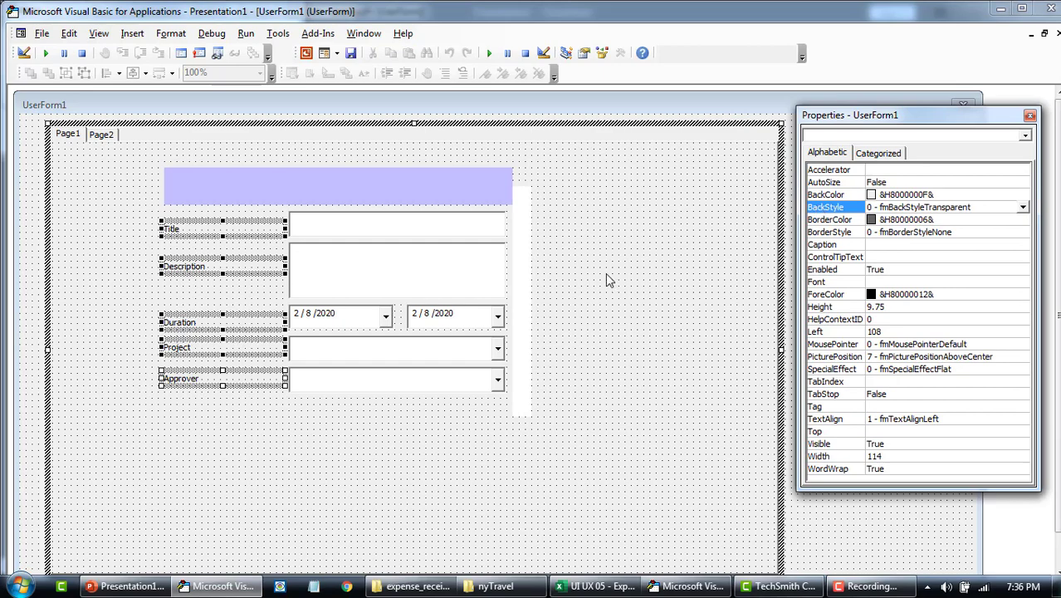
# - Widen the white label to Left 78 so it lies behind the field labels, and preview the running form
pyautogui.click(581, 295)
pyautogui.click(523, 306)
pyautogui.moveTo(510, 301); pyautogui.dragTo(131, 282)
pyautogui.click(101, 295)
pyautogui.press('F5')
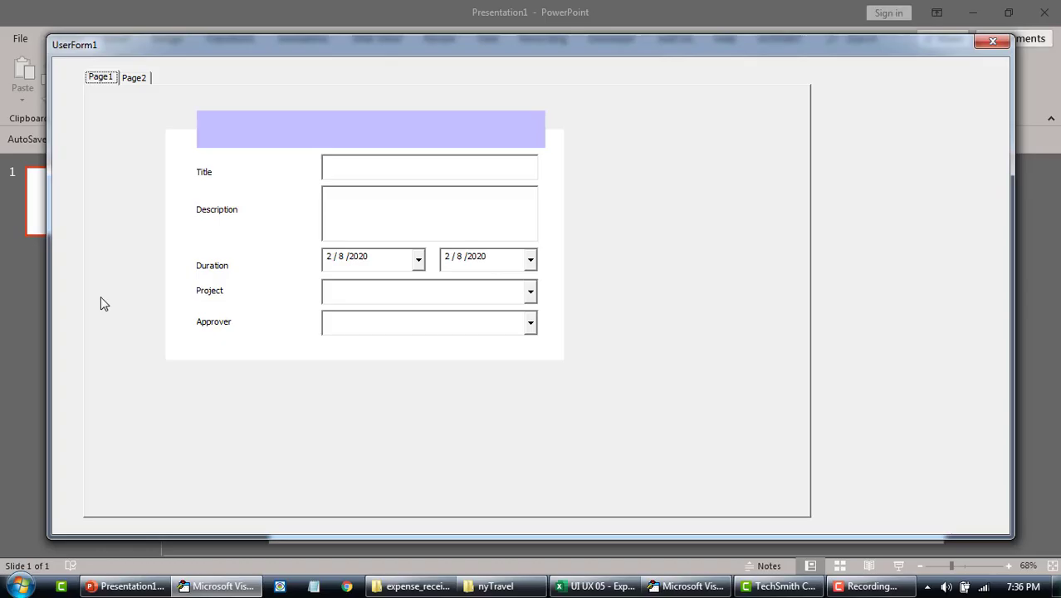
pyautogui.hotkey('alt', 'F4')
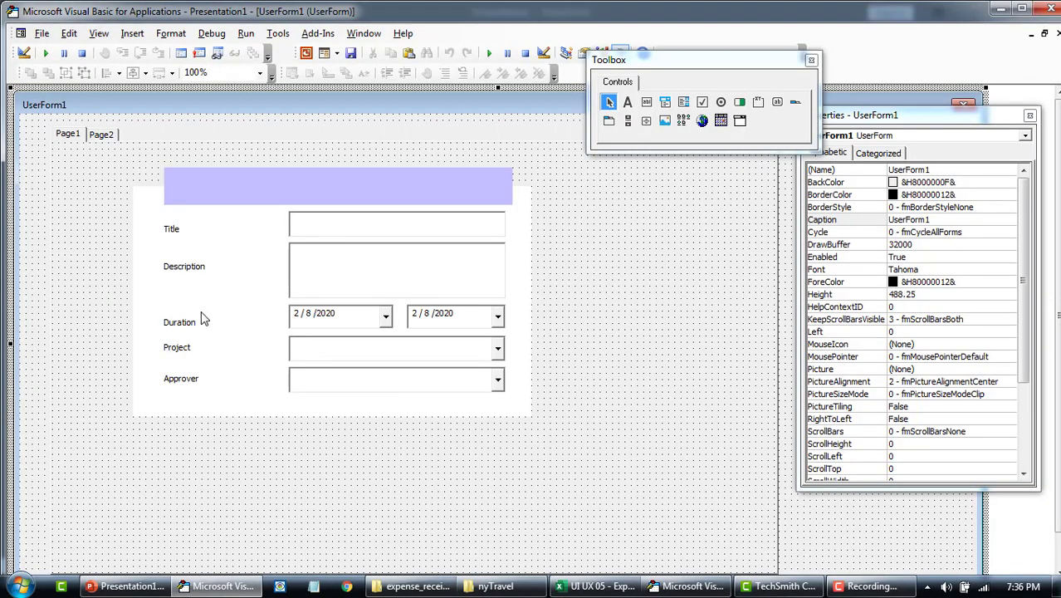
# - Narrow the white label to a strip behind the inputs' right ends, and move the five field labels closer to the input controls
pyautogui.click(141, 306)
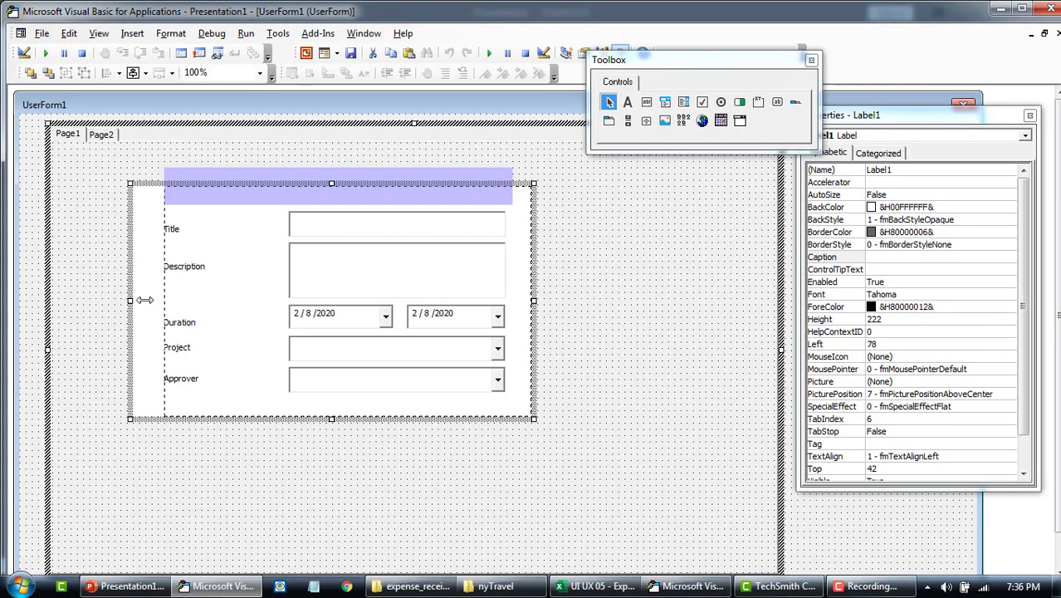
pyautogui.moveTo(144, 299); pyautogui.dragTo(473, 311)
pyautogui.moveTo(203, 407); pyautogui.dragTo(176, 233)
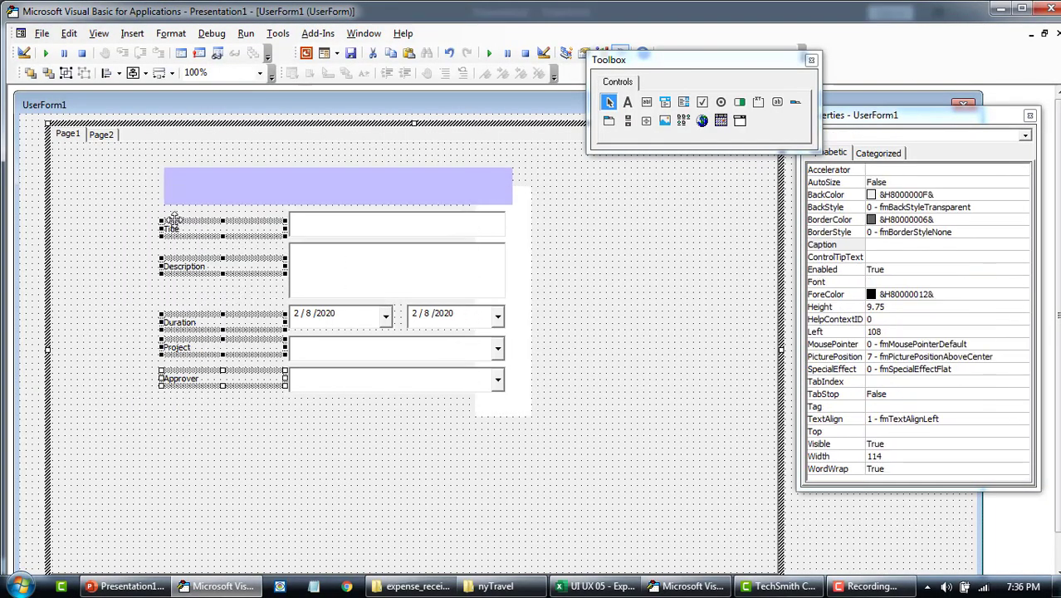
pyautogui.moveTo(285, 235)
pyautogui.mouseDown()
pyautogui.moveTo(228, 236)
pyautogui.moveTo(274, 235)
pyautogui.mouseUp()
pyautogui.click(194, 179)
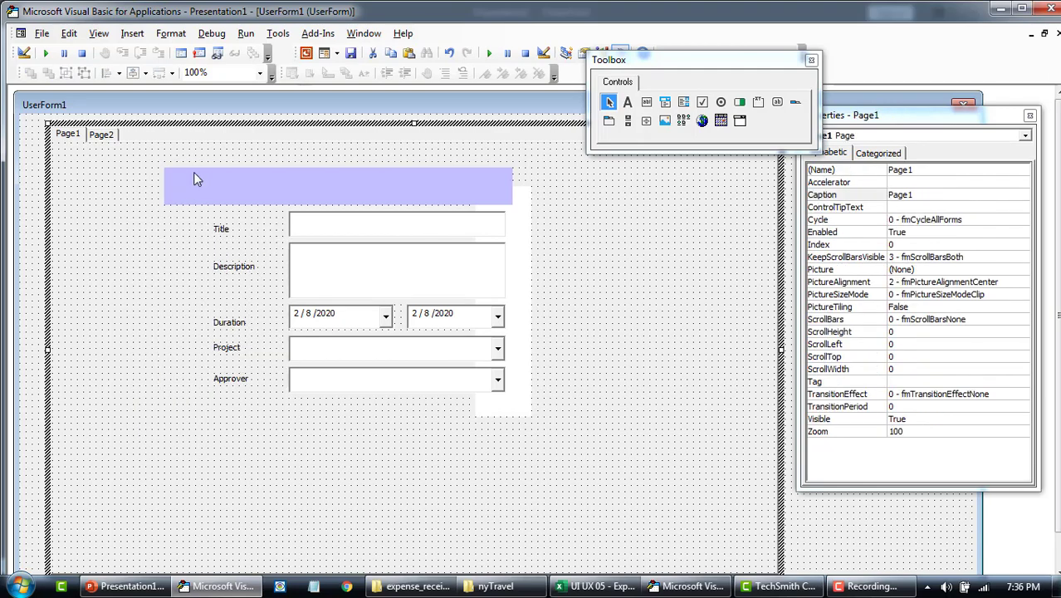
# - Widen the white label to Left 90 so it lies behind all fields and their labels, and preview the running form
pyautogui.click(513, 314)
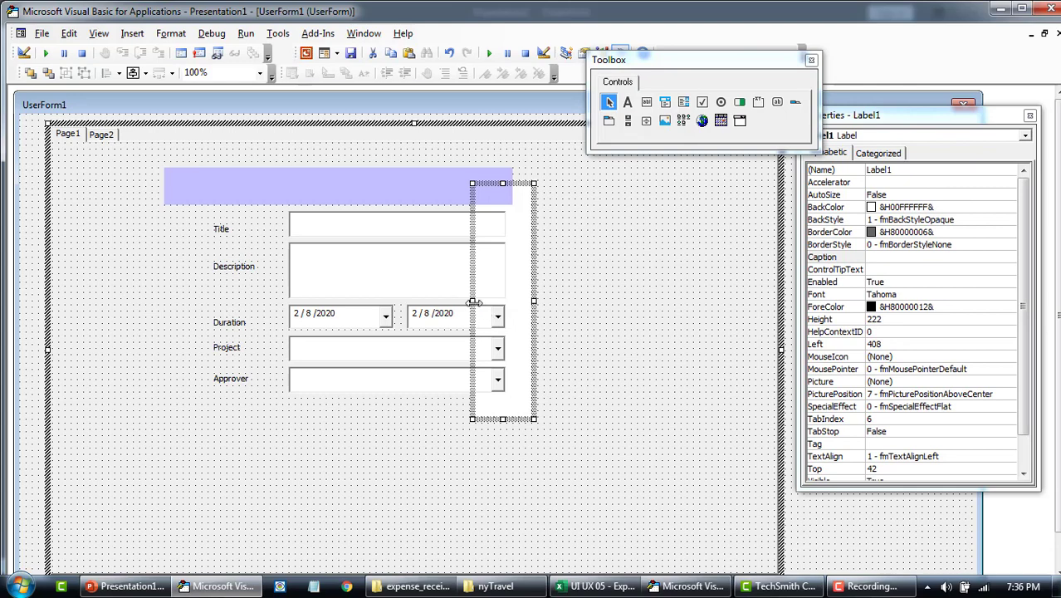
pyautogui.moveTo(143, 300); pyautogui.dragTo(145, 300)
pyautogui.click(133, 308)
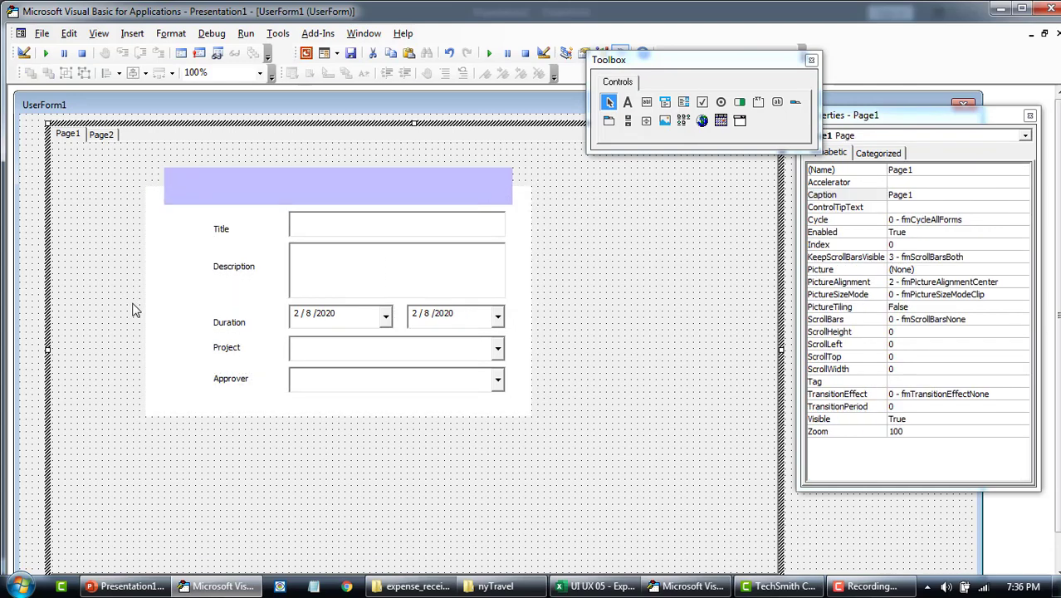
pyautogui.press('F5')
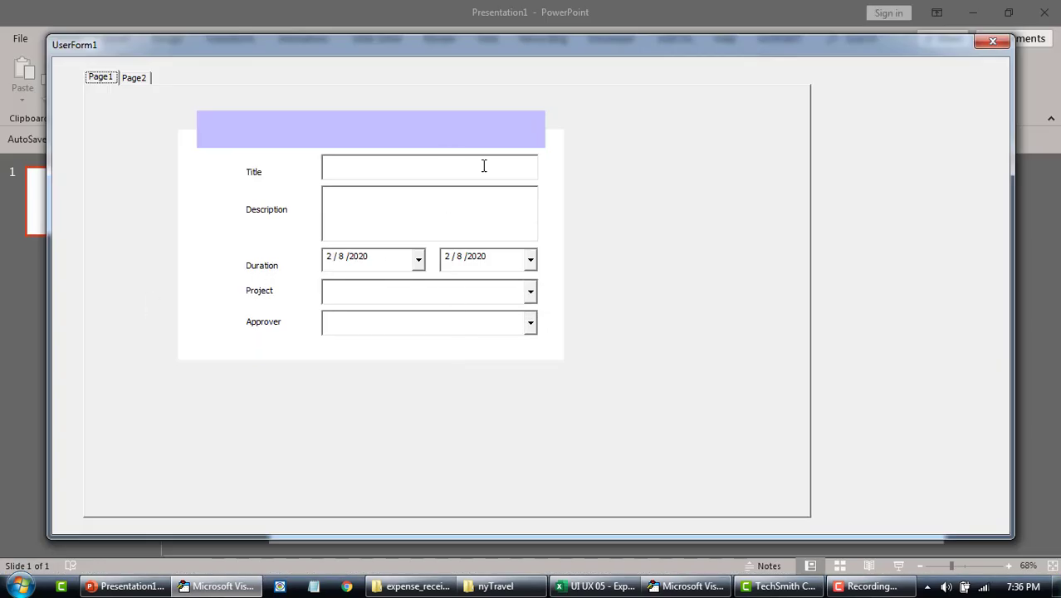
pyautogui.hotkey('alt', 'F4')
# - Narrow the white label to clear the inputs, and set the two text boxes' and two combo boxes' SpecialEffect to 3 - fmSpecialEffectEtched
pyautogui.click(514, 270)
pyautogui.moveTo(532, 302); pyautogui.dragTo(266, 303)
pyautogui.moveTo(539, 403); pyautogui.dragTo(419, 358)
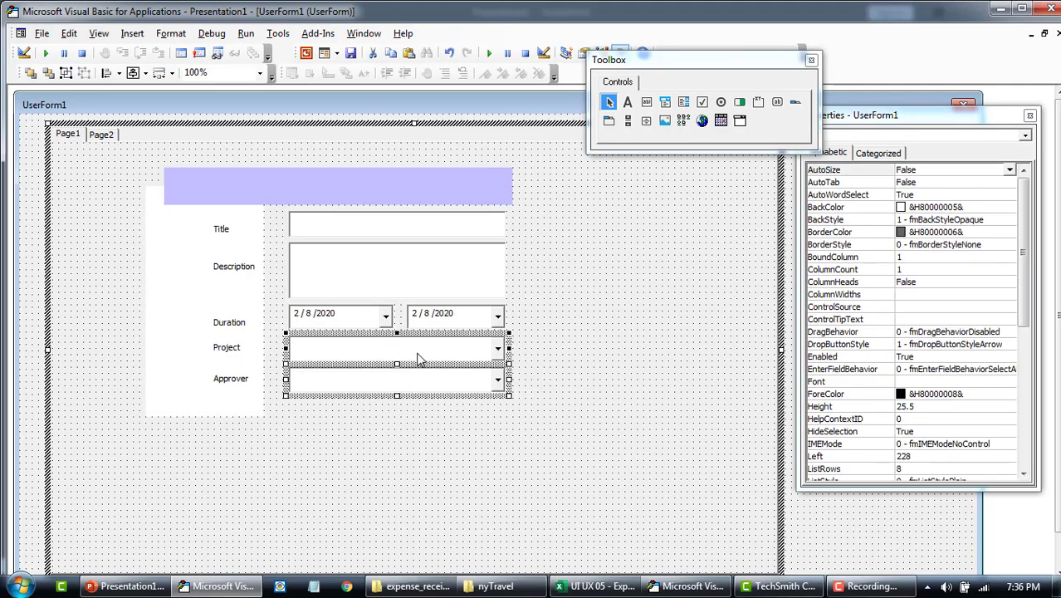
pyautogui.keyDown('ctrl'); pyautogui.click(456, 276); pyautogui.keyUp('ctrl')
pyautogui.keyDown('ctrl'); pyautogui.click(452, 231); pyautogui.keyUp('ctrl')
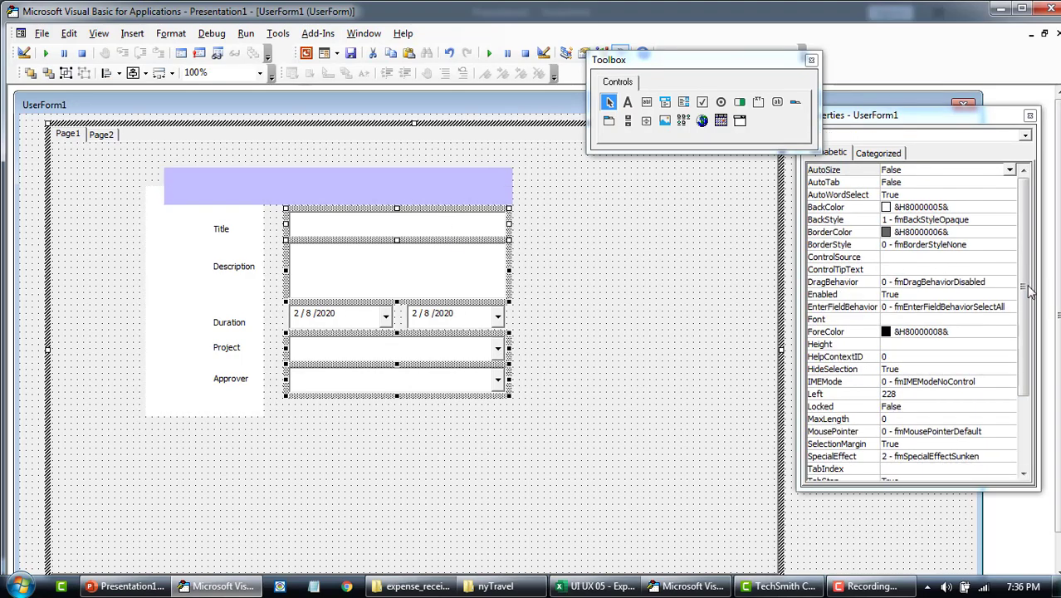
pyautogui.moveTo(1026, 289); pyautogui.dragTo(1026, 359)
pyautogui.click(986, 358)
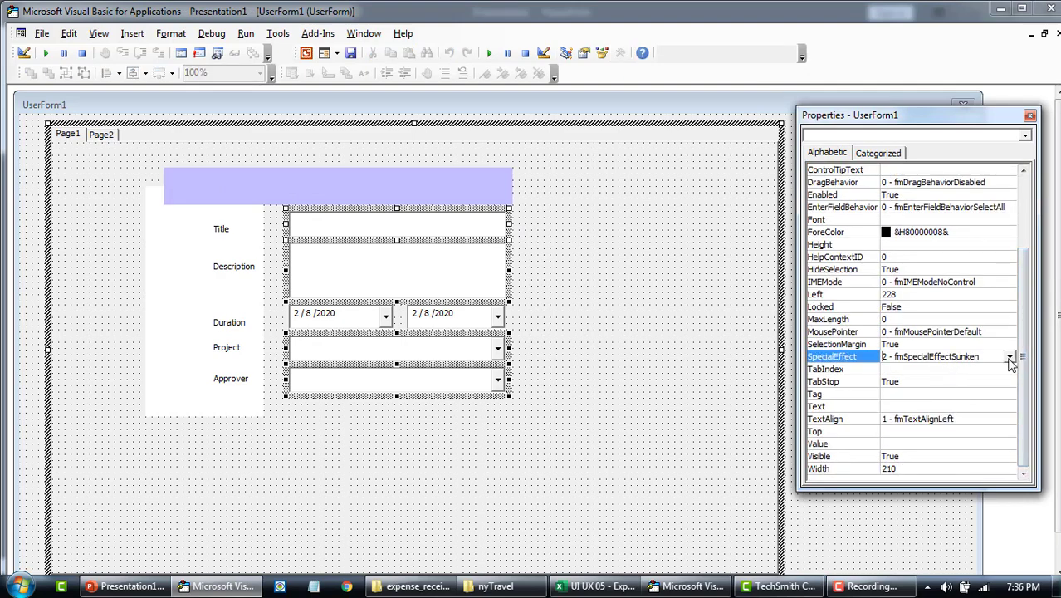
pyautogui.click(1011, 358)
pyautogui.click(968, 405)
pyautogui.click(655, 378)
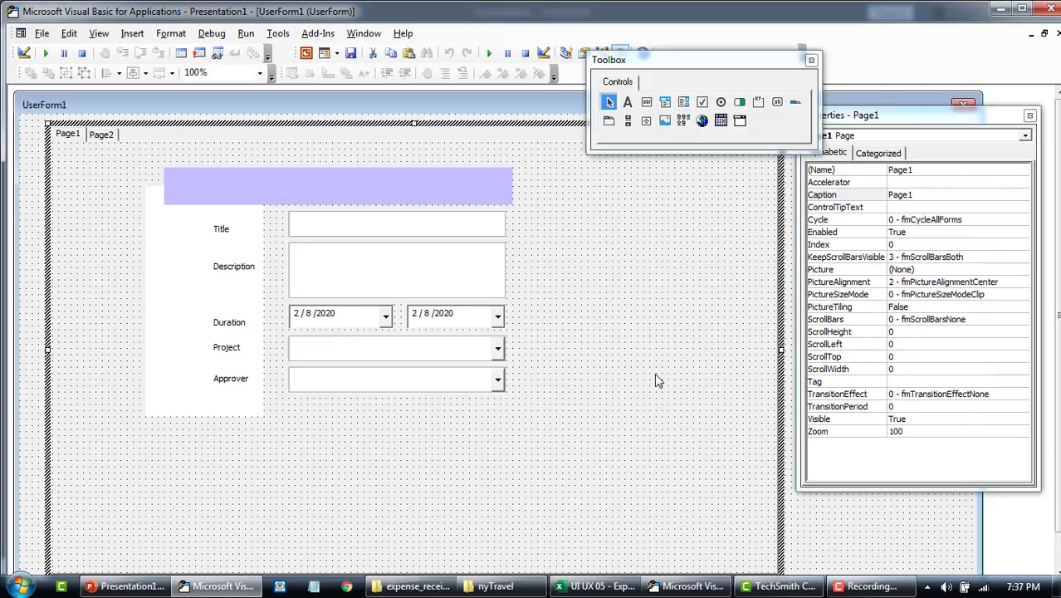
# - Set the Description text box's MultiLine property to True
pyautogui.click(483, 277)
pyautogui.click(458, 224)
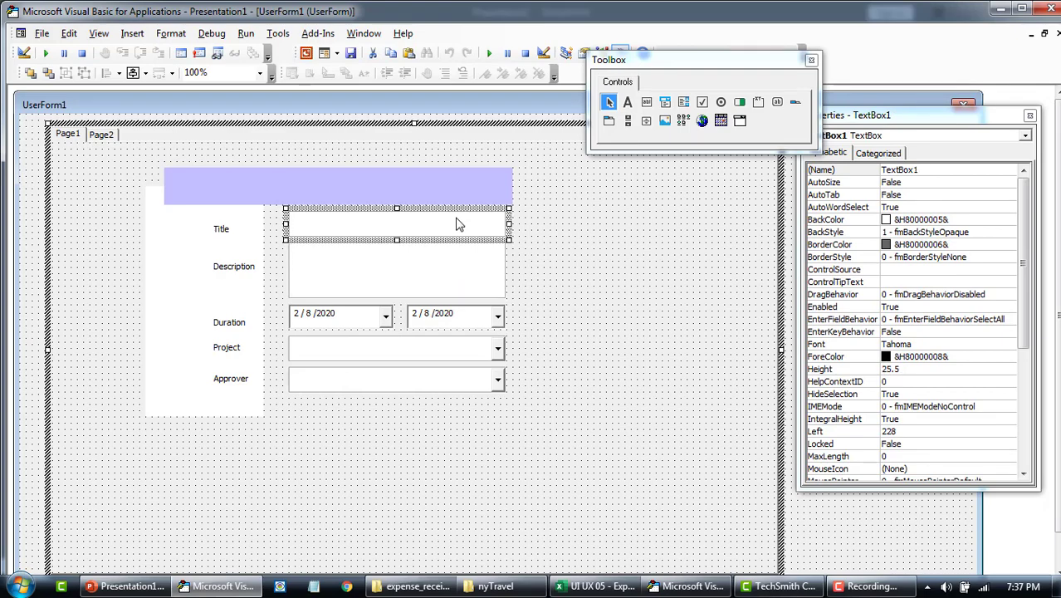
pyautogui.click(465, 273)
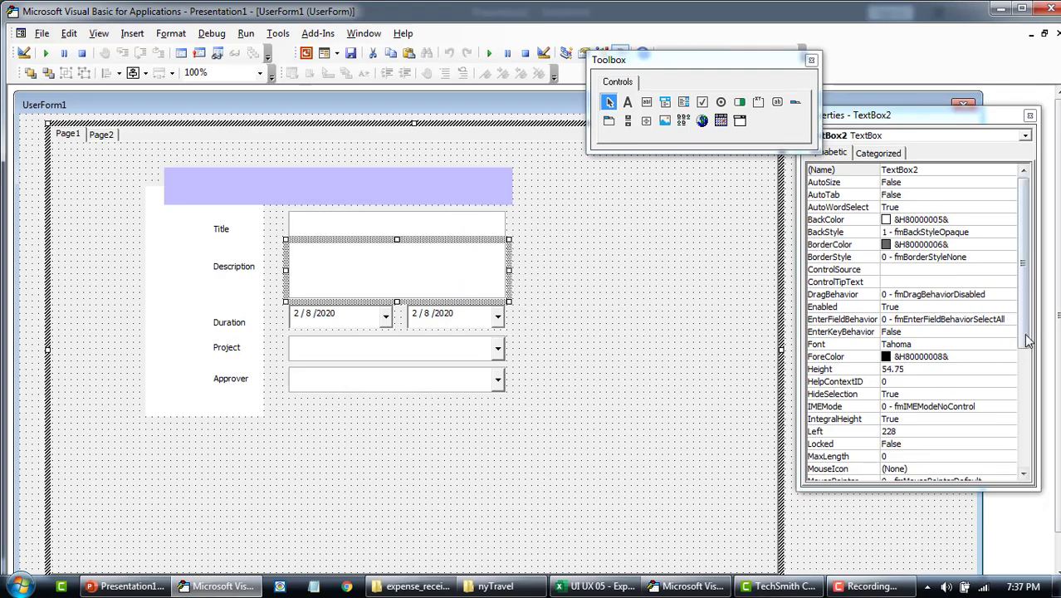
pyautogui.click(856, 295)
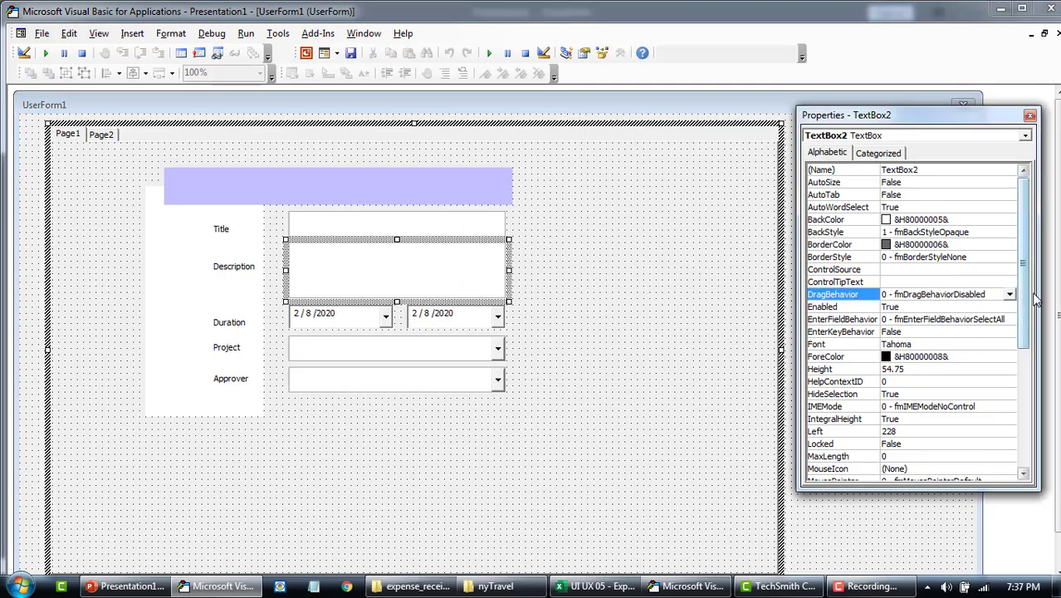
pyautogui.scroll(-3, 913, 338)
pyautogui.click(840, 394)
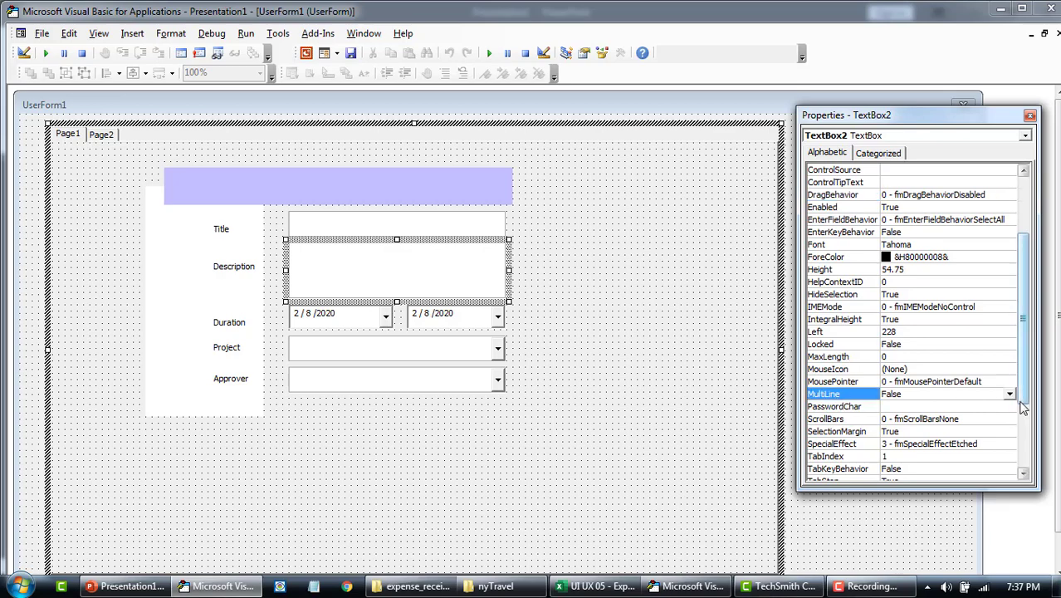
pyautogui.click(1010, 393)
pyautogui.click(902, 405)
pyautogui.click(438, 272)
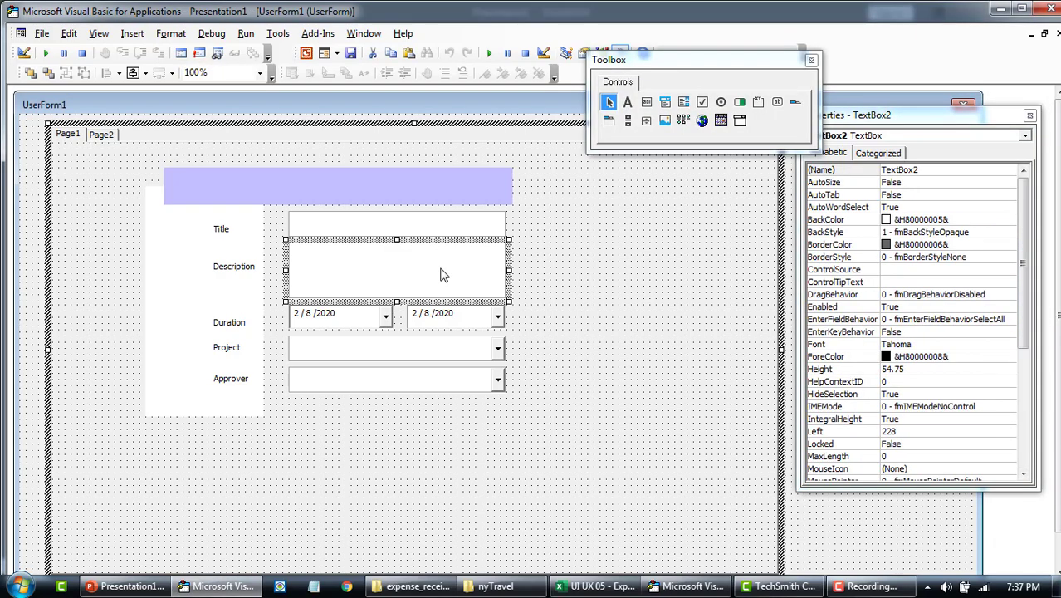
# - Run the form and test text wrapping in the Description box with repeated "sample" text, clear it and close the preview
pyautogui.press('F5')
pyautogui.click(363, 194)
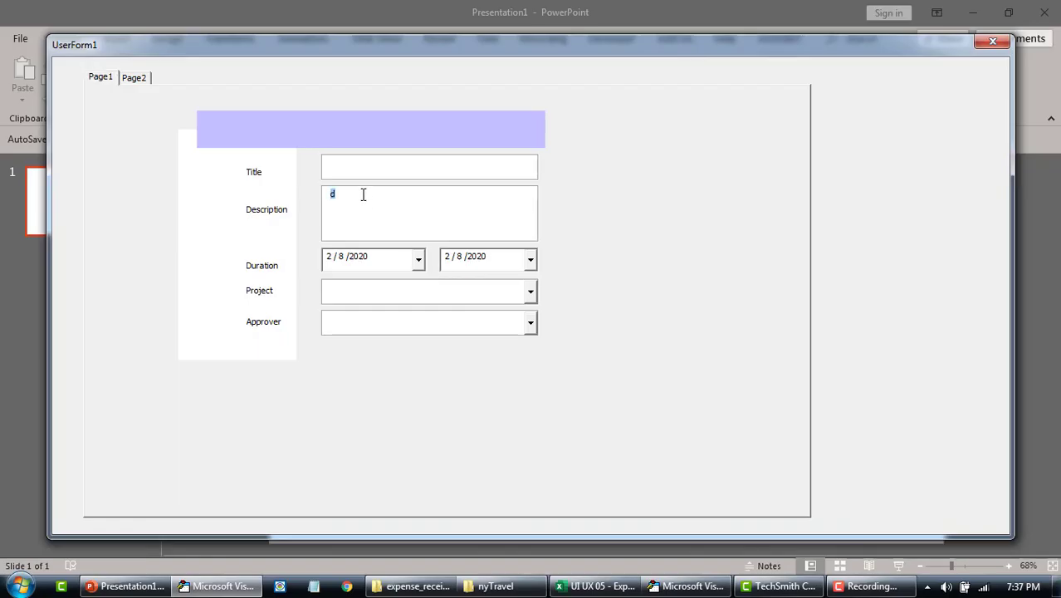
pyautogui.write('sam')
pyautogui.hotkey('ctrl', 'a')
pyautogui.hotkey('ctrl', 'c')
pyautogui.hotkey('ctrl', 'v')
pyautogui.hotkey('ctrl', 'v')
pyautogui.hotkey('ctrl', 'v')
pyautogui.hotkey('ctrl', 'v')
pyautogui.hotkey('ctrl', 'v')
pyautogui.hotkey('ctrl', 'v')
pyautogui.hotkey('ctrl', 'v')
pyautogui.hotkey('ctrl', 'v')
pyautogui.hotkey('ctrl', 'v')
pyautogui.hotkey('ctrl', 'v')
pyautogui.hotkey('ctrl', 'v')
pyautogui.hotkey('ctrl', 'v')
pyautogui.hotkey('ctrl', 'v')
pyautogui.hotkey('ctrl', 'v')
pyautogui.hotkey('ctrl', 'v')
pyautogui.hotkey('ctrl', 'v')
pyautogui.hotkey('ctrl', 'v')
pyautogui.hotkey('ctrl', 'v')
pyautogui.hotkey('ctrl', 'v')
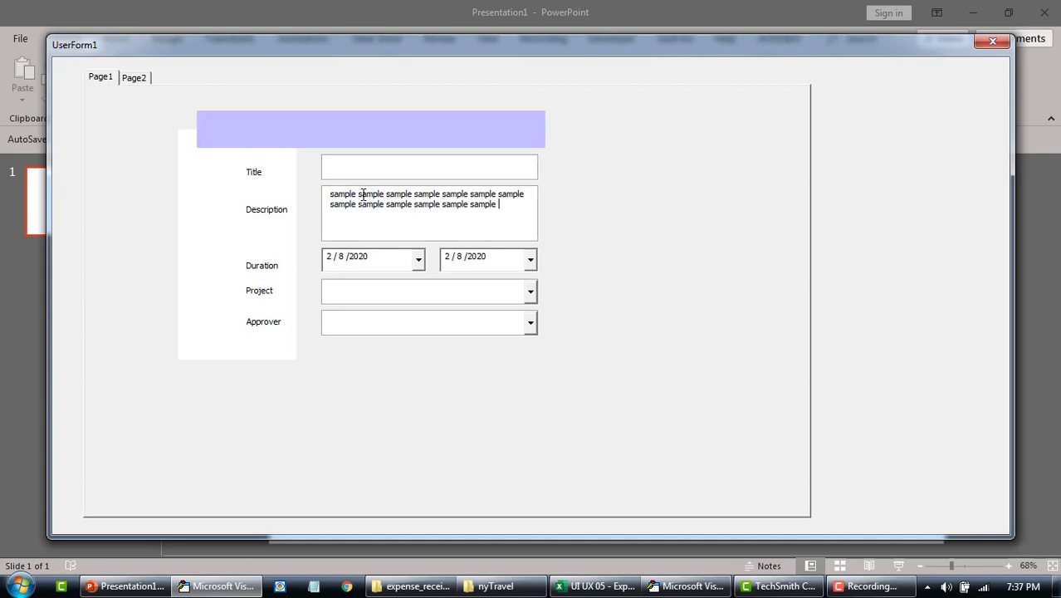
pyautogui.hotkey('ctrl', 'v')
pyautogui.hotkey('ctrl', 'v')
pyautogui.hotkey('ctrl', 'v')
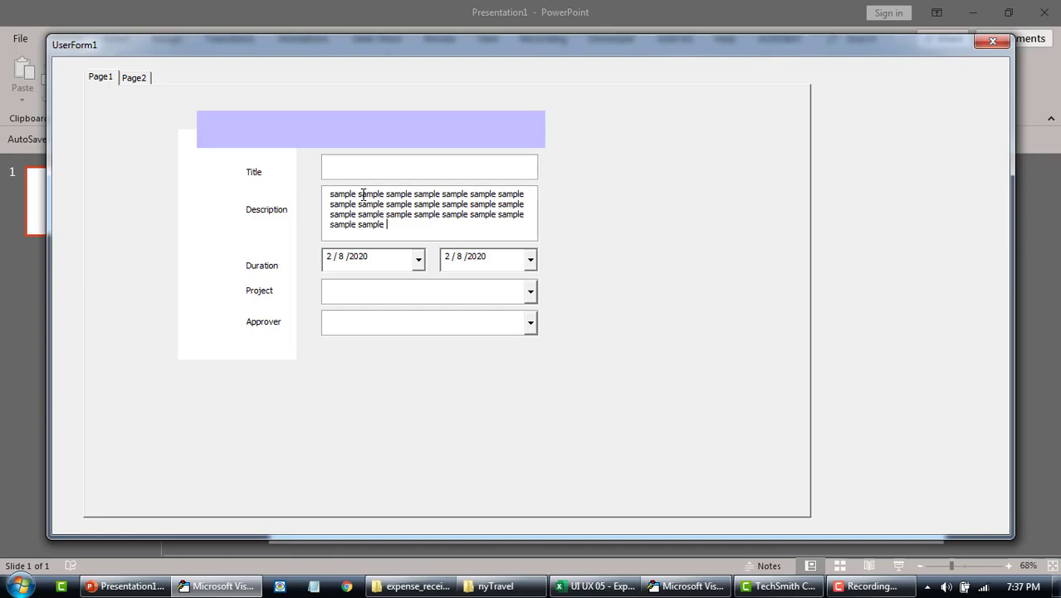
pyautogui.hotkey('ctrl', 'a')
pyautogui.press('BackSpace')
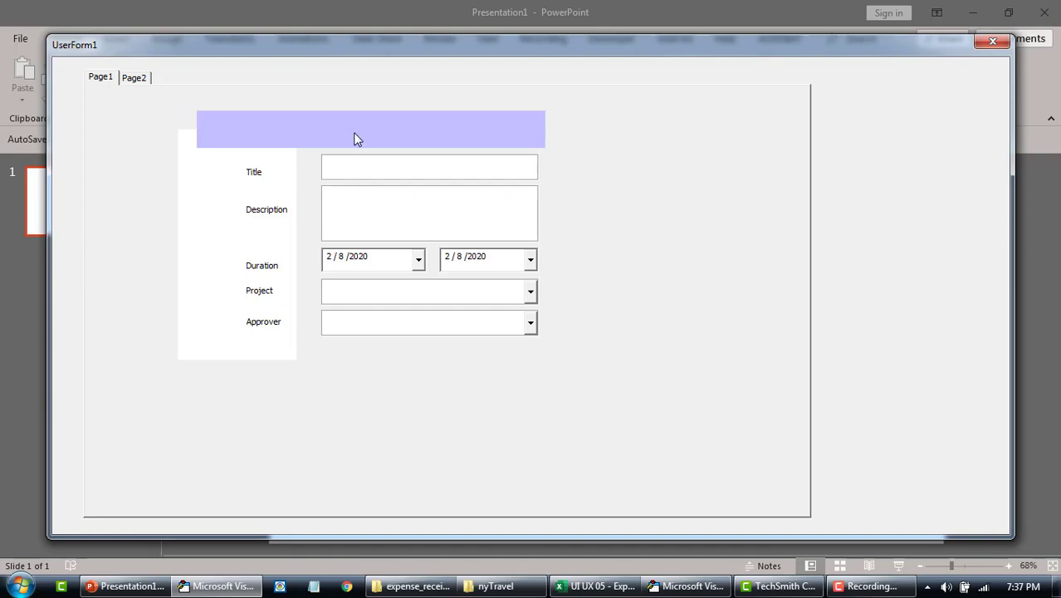
pyautogui.hotkey('alt', 'F4')
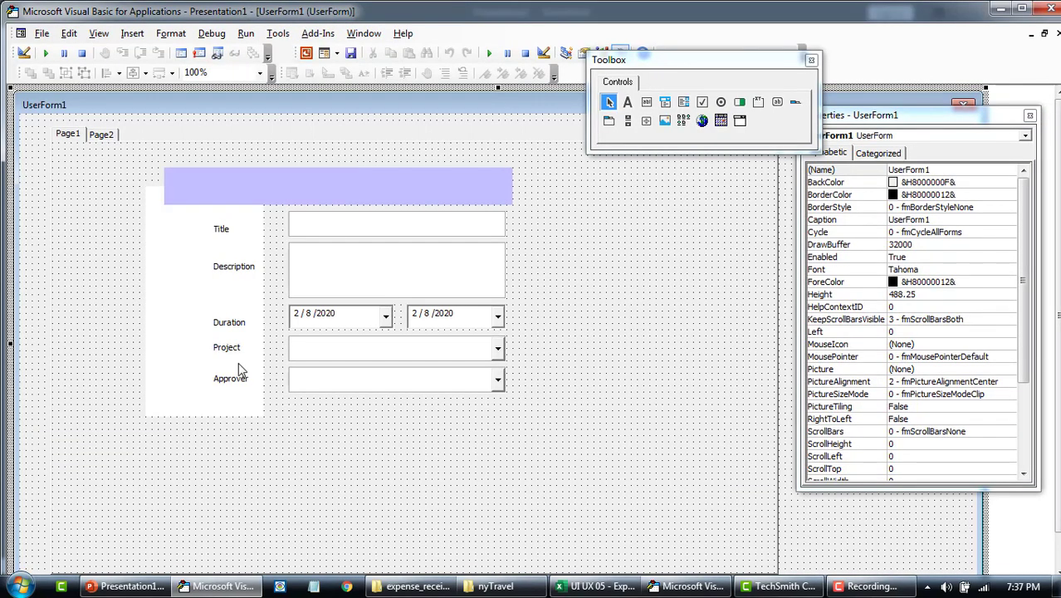
# - Widen the white label behind the input controls until it extends slightly past the lilac header bar's right end
pyautogui.click(238, 362)
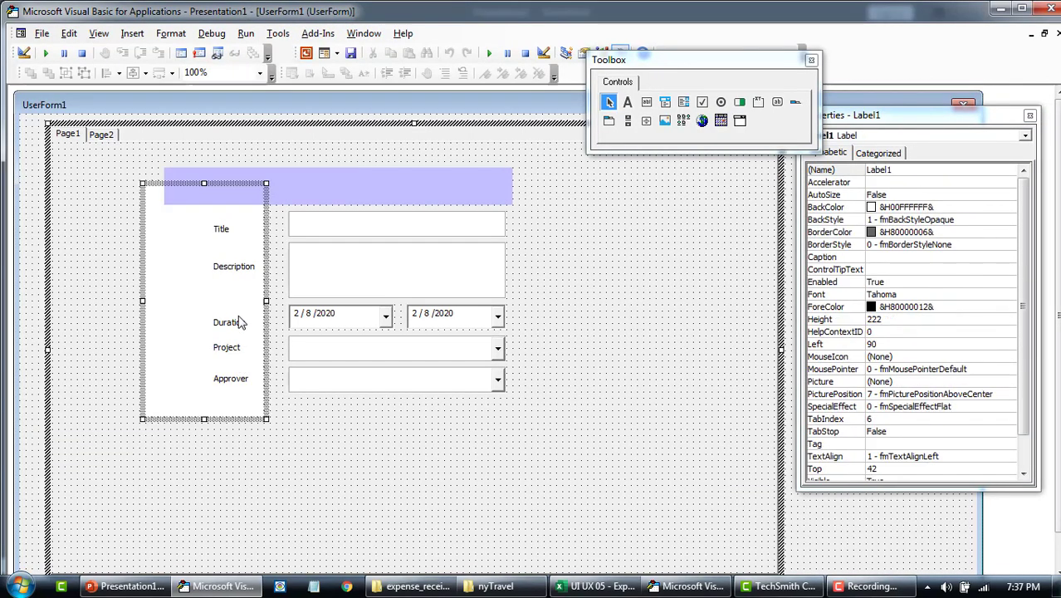
pyautogui.moveTo(551, 283); pyautogui.dragTo(551, 283)
pyautogui.click(591, 295)
pyautogui.click(469, 205)
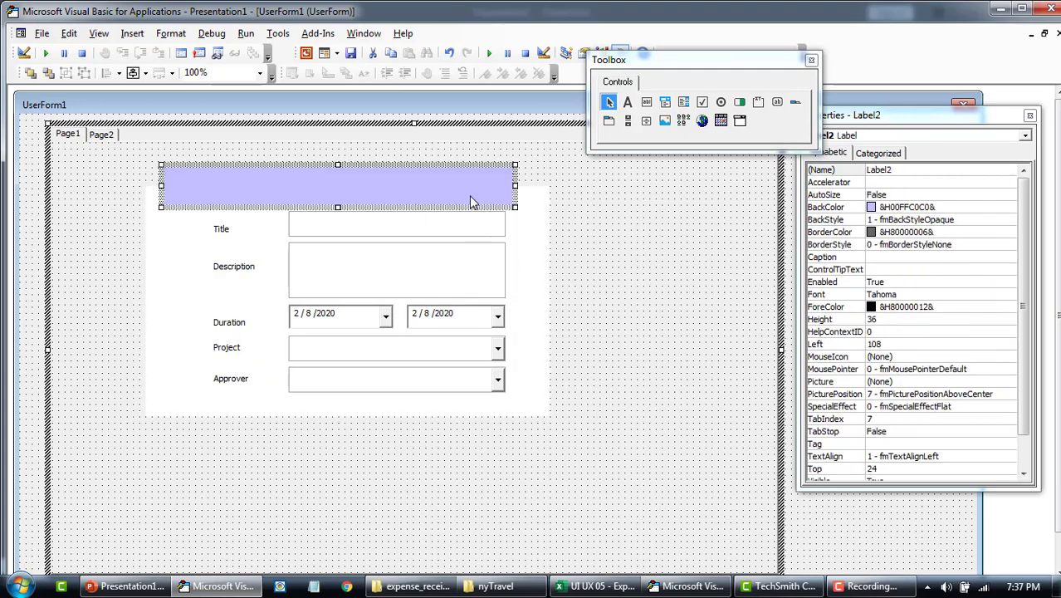
pyautogui.click(590, 218)
# - Add a label below the white panel and caption it "Create New Report" after checking the heading in the expense app's form design
pyautogui.click(628, 101)
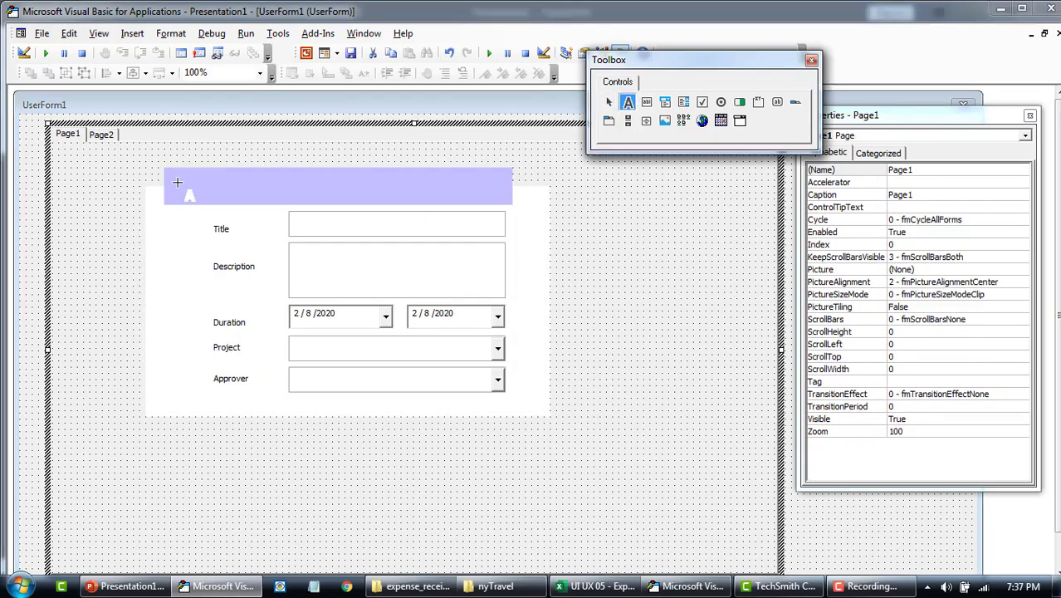
pyautogui.moveTo(229, 443); pyautogui.dragTo(366, 474)
pyautogui.click(336, 463)
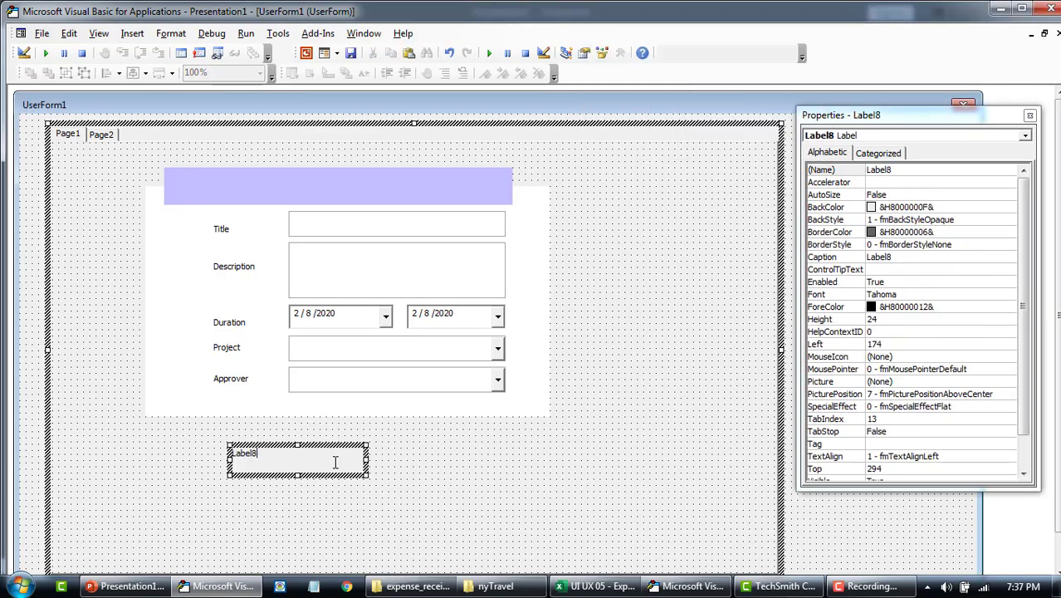
pyautogui.hotkey('ctrl', 'a')
pyautogui.hotkey('alt', 'Tab')
pyautogui.hotkey('alt', 'Tab')
pyautogui.hotkey('alt', 'Tab')
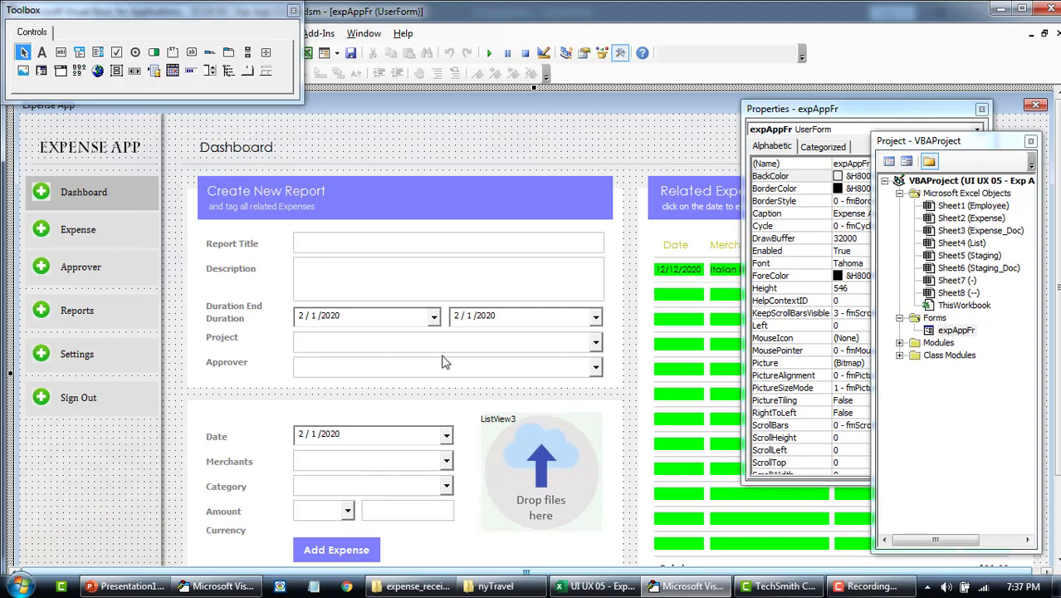
pyautogui.hotkey('alt', 'Tab')
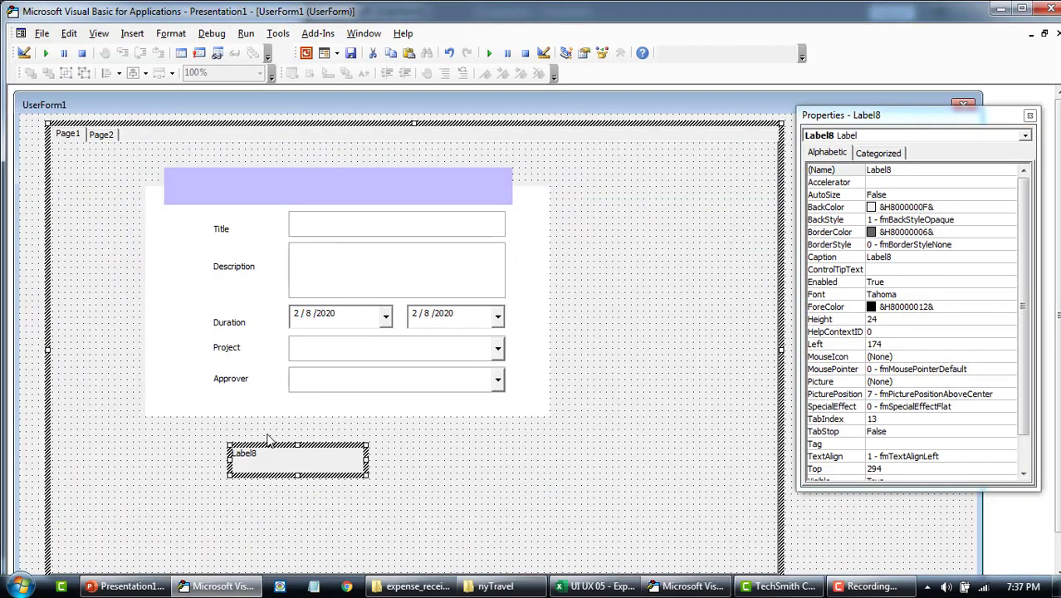
pyautogui.click(290, 460)
pyautogui.hotkey('ctrl', 'a')
pyautogui.write('Creat')
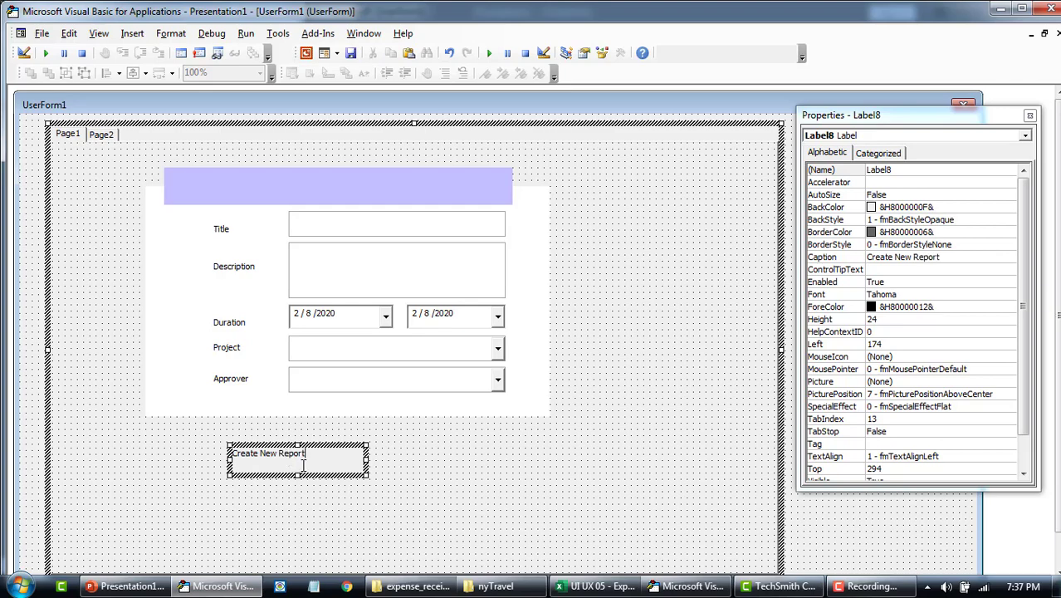
pyautogui.click(331, 496)
pyautogui.click(331, 468)
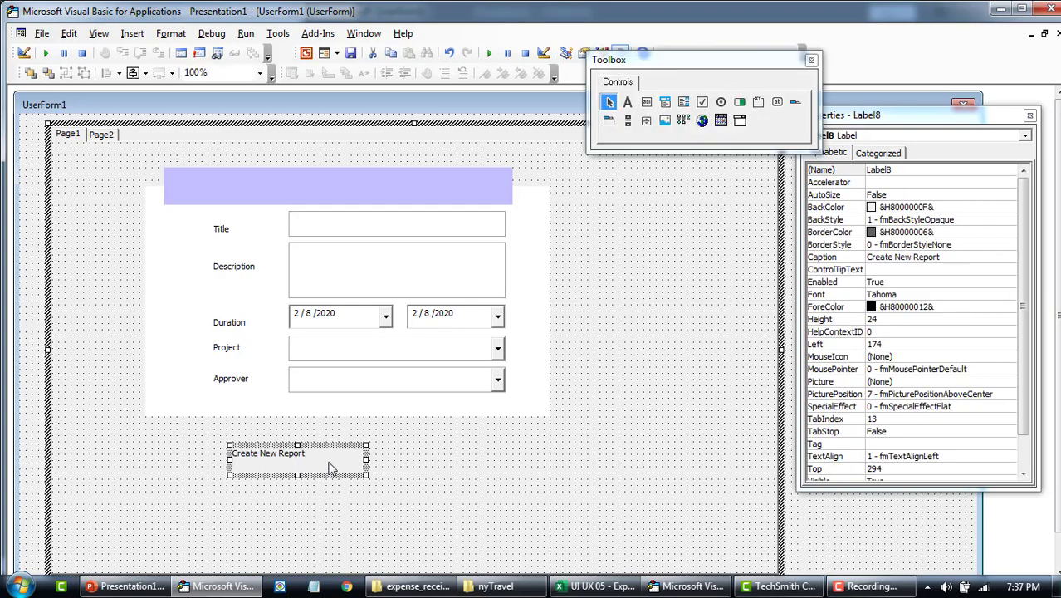
# - Set the new heading label's font to Century Gothic, Bold, size 12, and move it onto the lilac bar at Left 114, Top 24
pyautogui.doubleClick(838, 294)
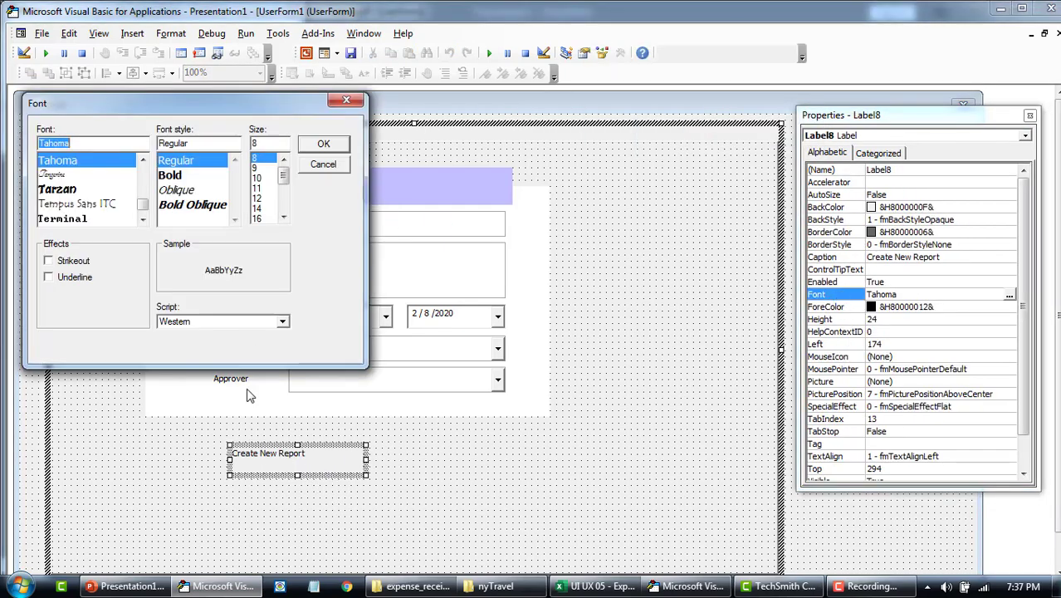
pyautogui.write('cent')
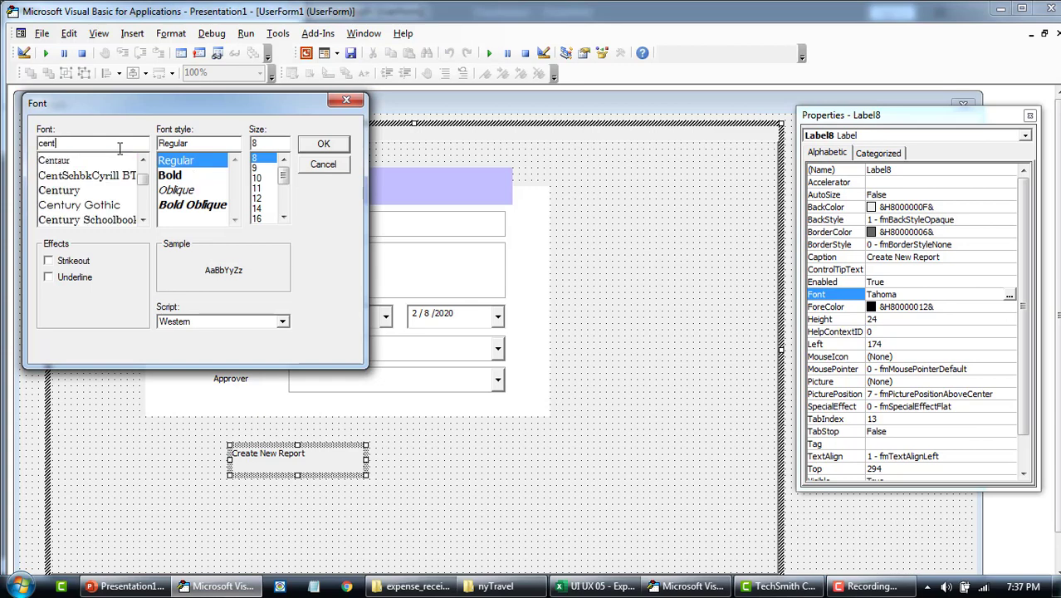
pyautogui.click(137, 204)
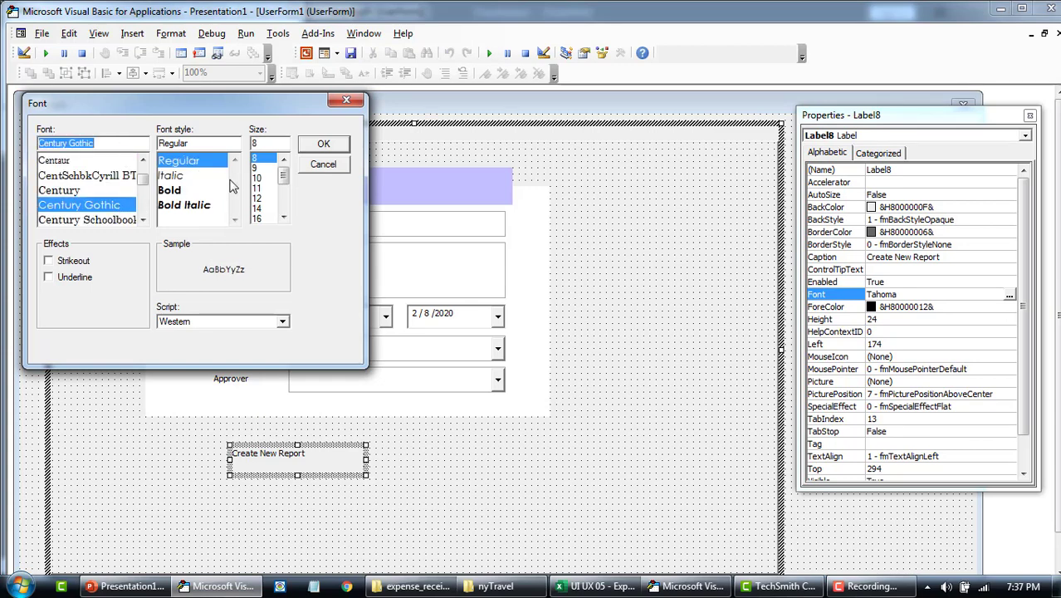
pyautogui.click(199, 193)
pyautogui.click(265, 199)
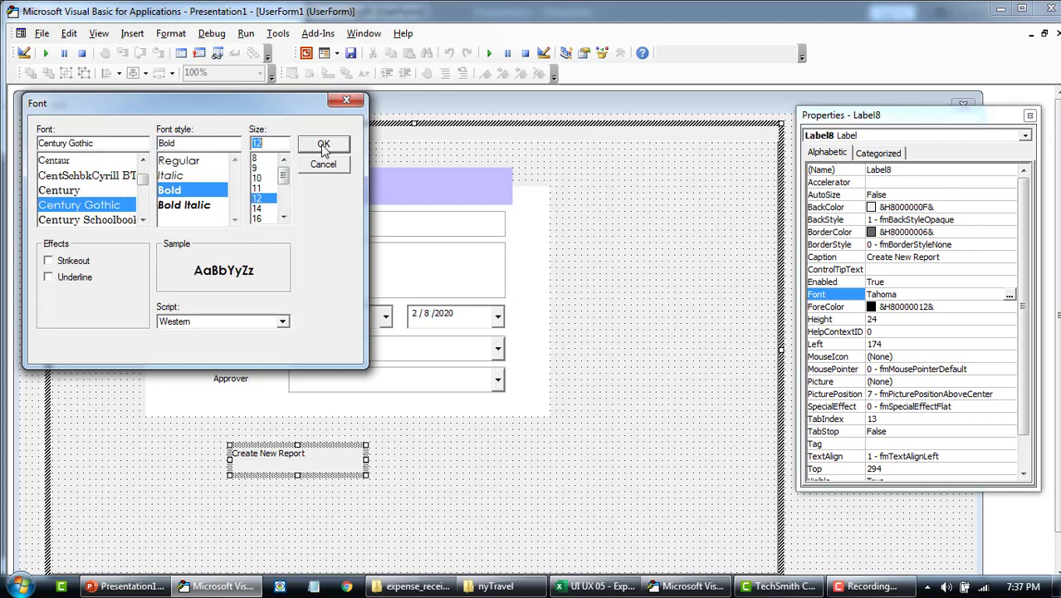
pyautogui.click(323, 143)
pyautogui.moveTo(363, 468); pyautogui.dragTo(294, 184)
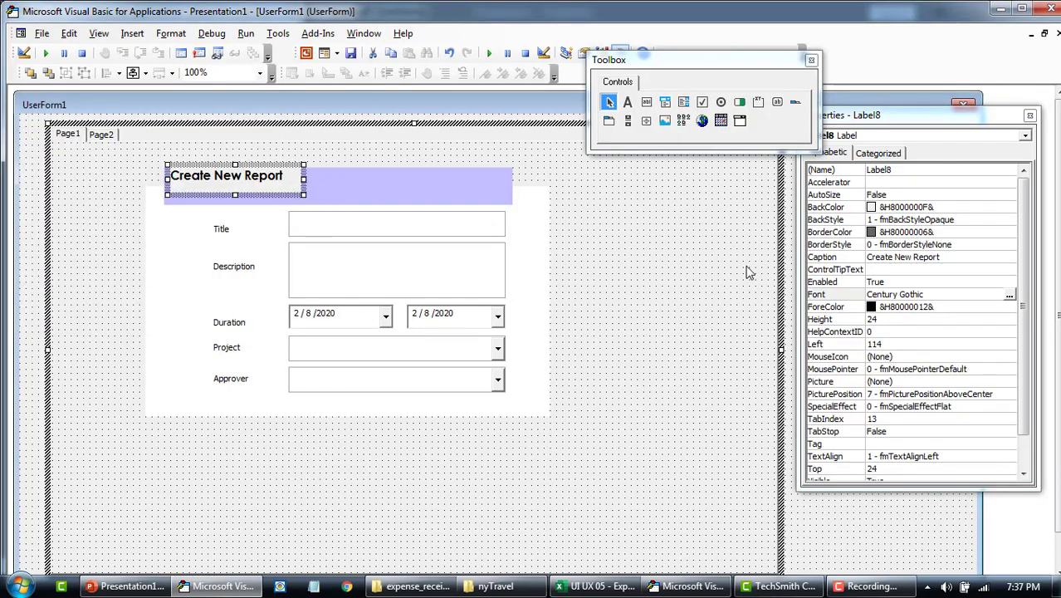
# - Set the heading label's BackStyle to 0 - fmBackStyleTransparent, try a white ForeColor, and set the ForeColor to black (&H00000000&)
pyautogui.doubleClick(826, 219)
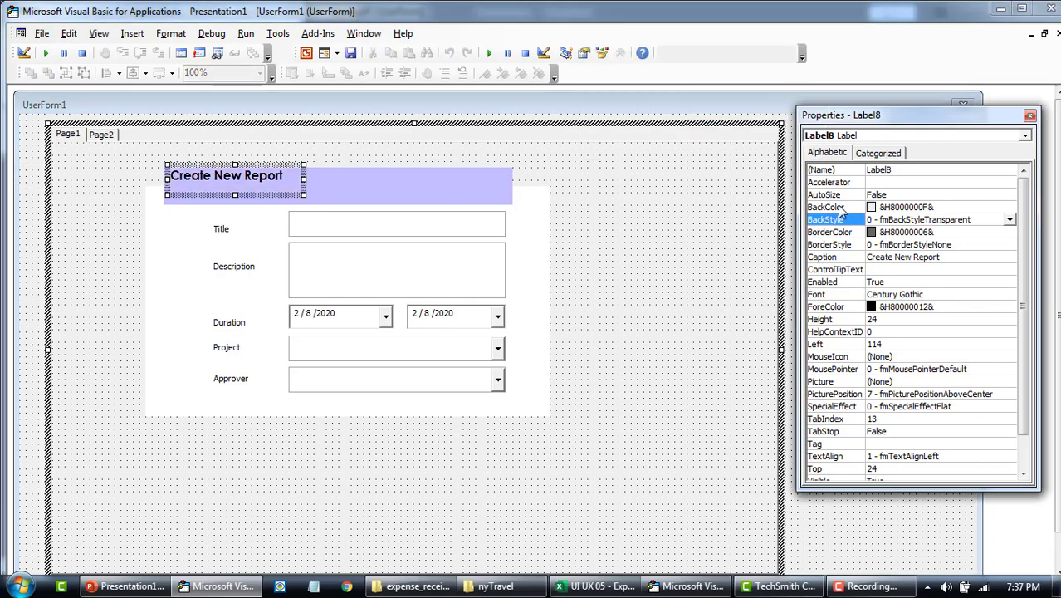
pyautogui.doubleClick(830, 307)
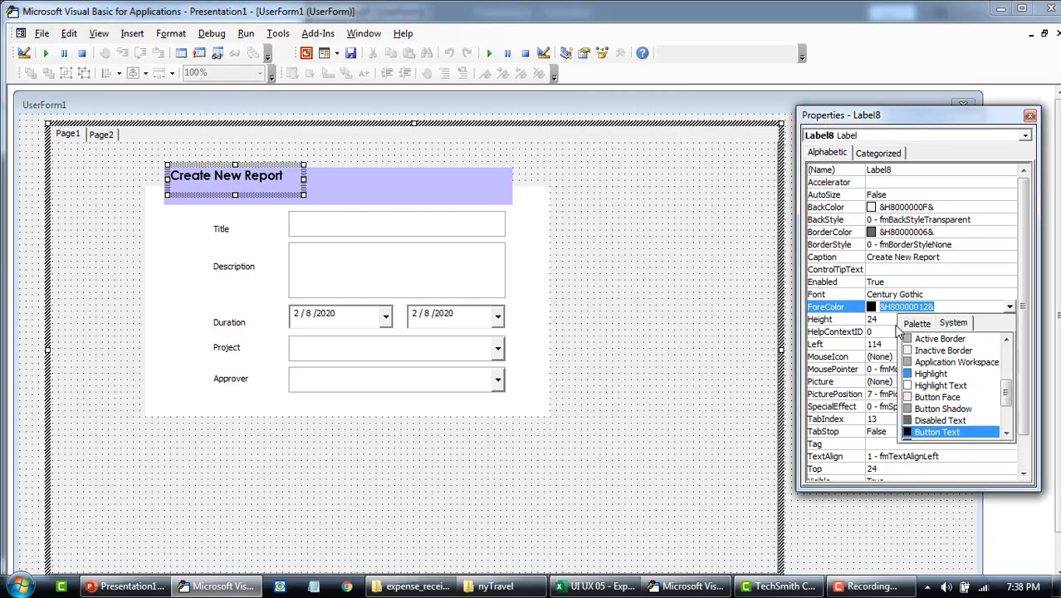
pyautogui.click(916, 323)
pyautogui.click(908, 340)
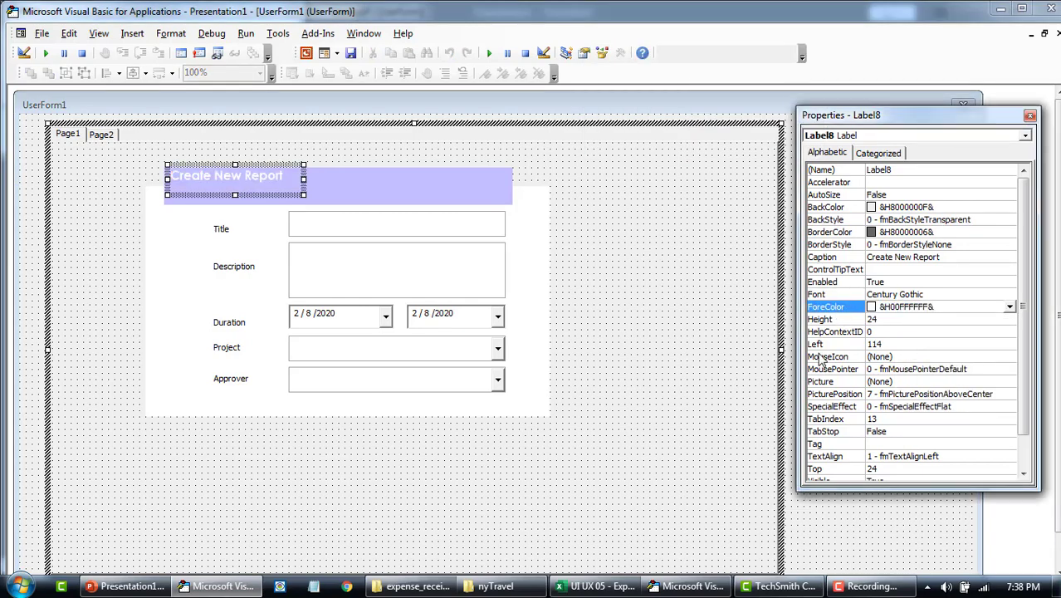
pyautogui.doubleClick(845, 309)
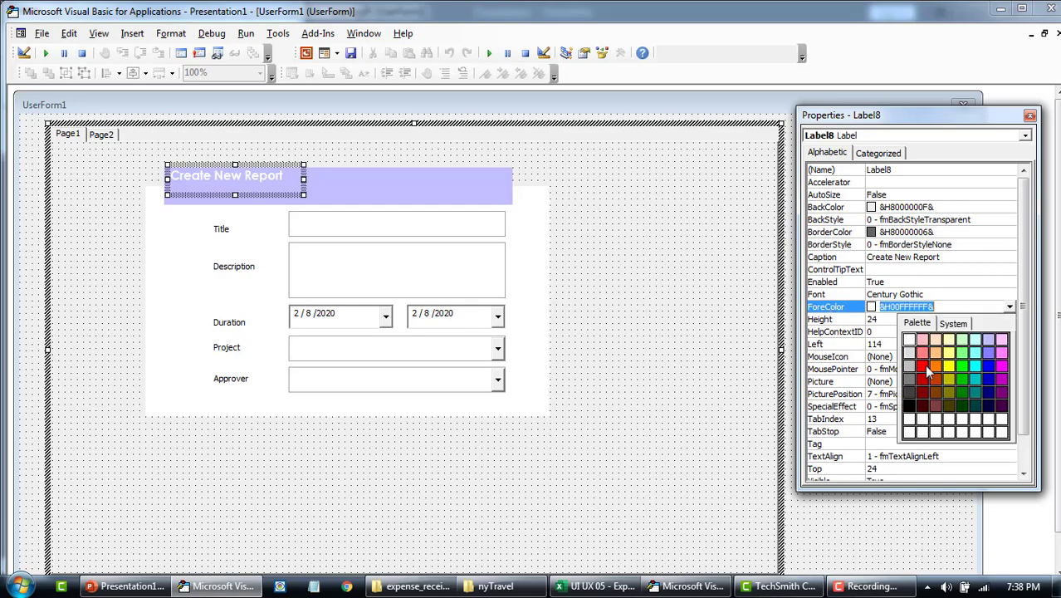
pyautogui.click(909, 407)
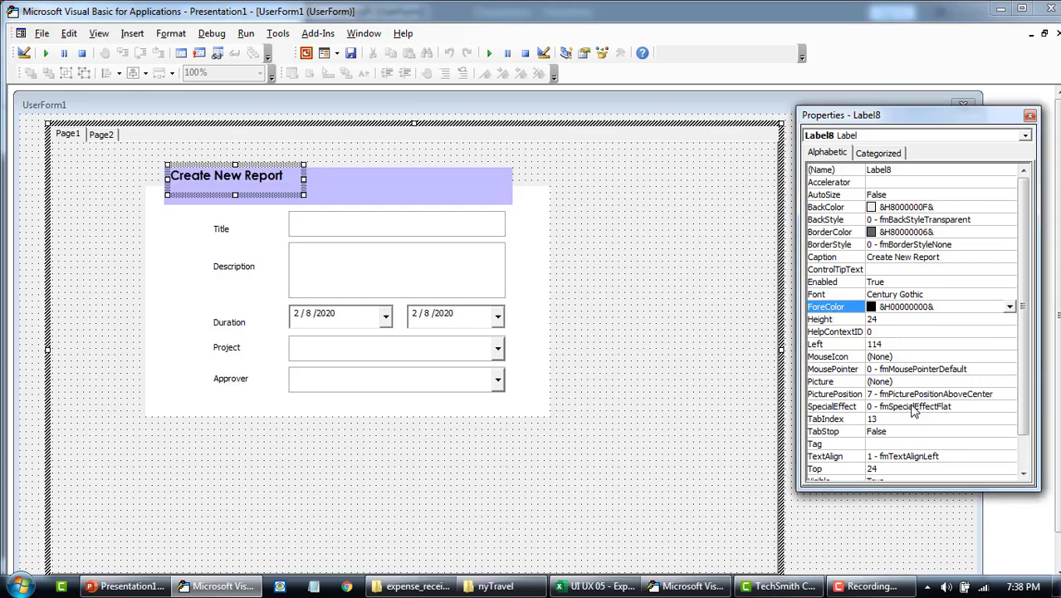
# - Set the "Create New Report" heading label's ForeColor to white from the palette, after trying light grey &H00E0E0E0&
pyautogui.hotkey('alt', 'Tab')
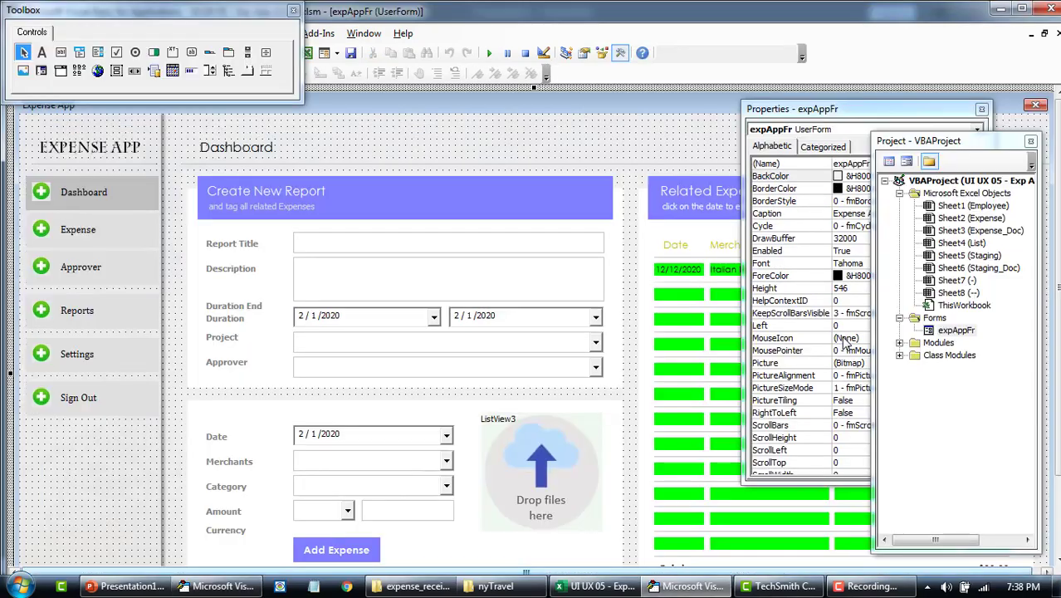
pyautogui.hotkey('alt', 'Tab')
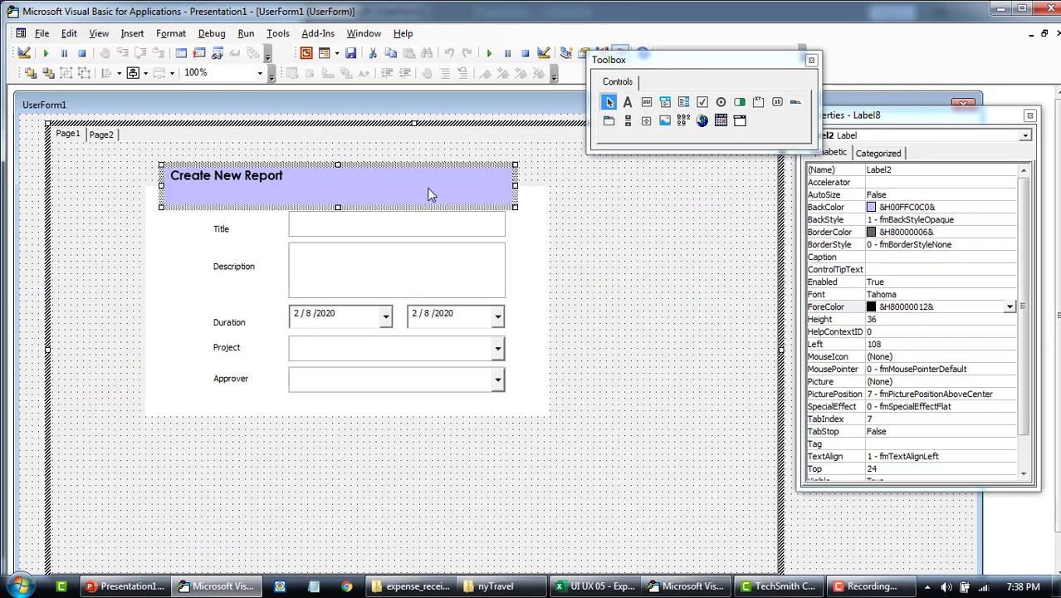
pyautogui.click(266, 184)
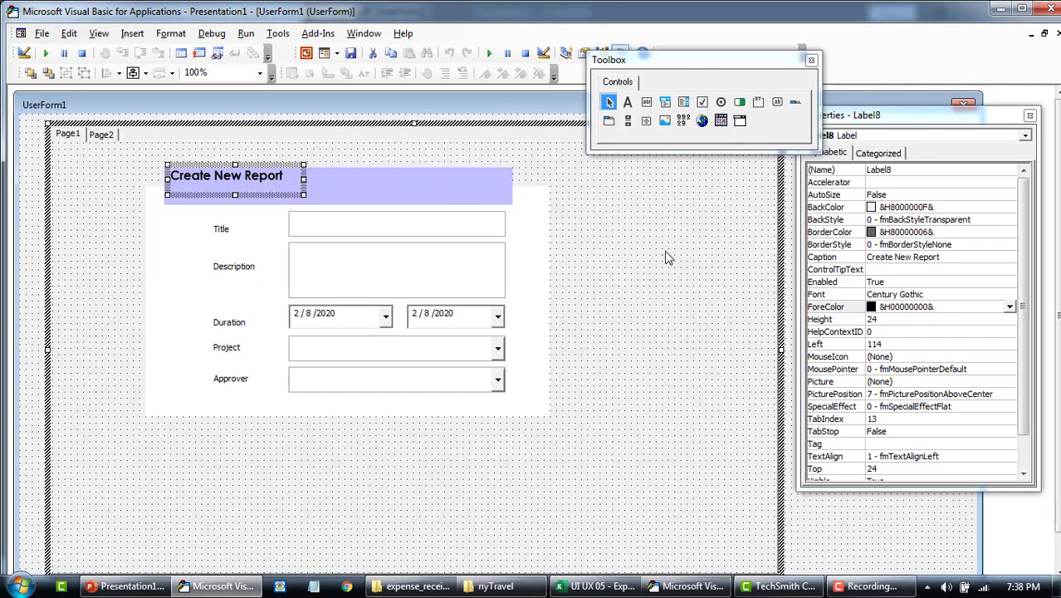
pyautogui.doubleClick(830, 307)
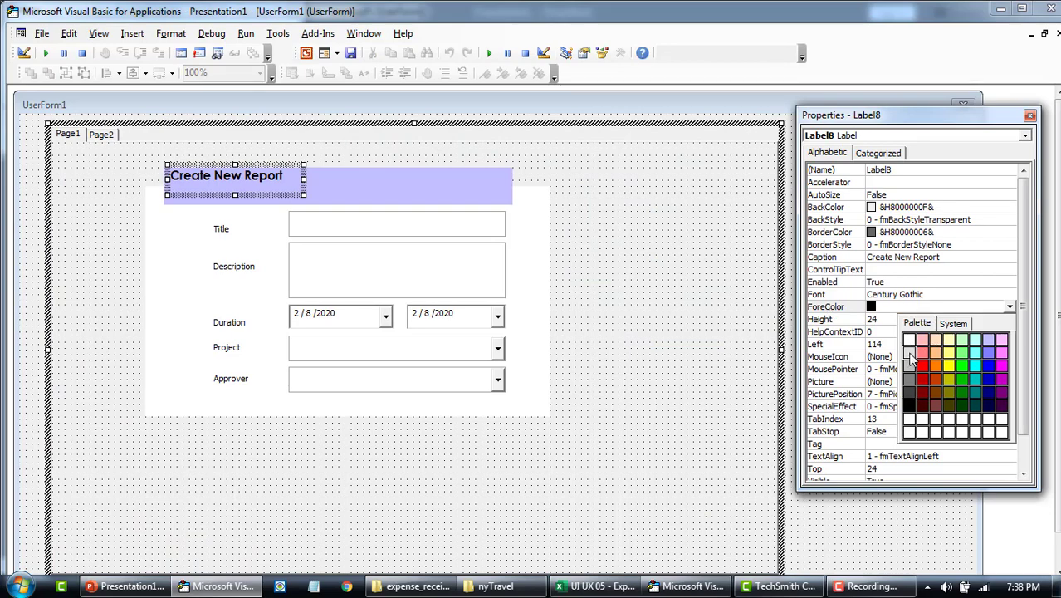
pyautogui.click(909, 353)
pyautogui.doubleClick(858, 311)
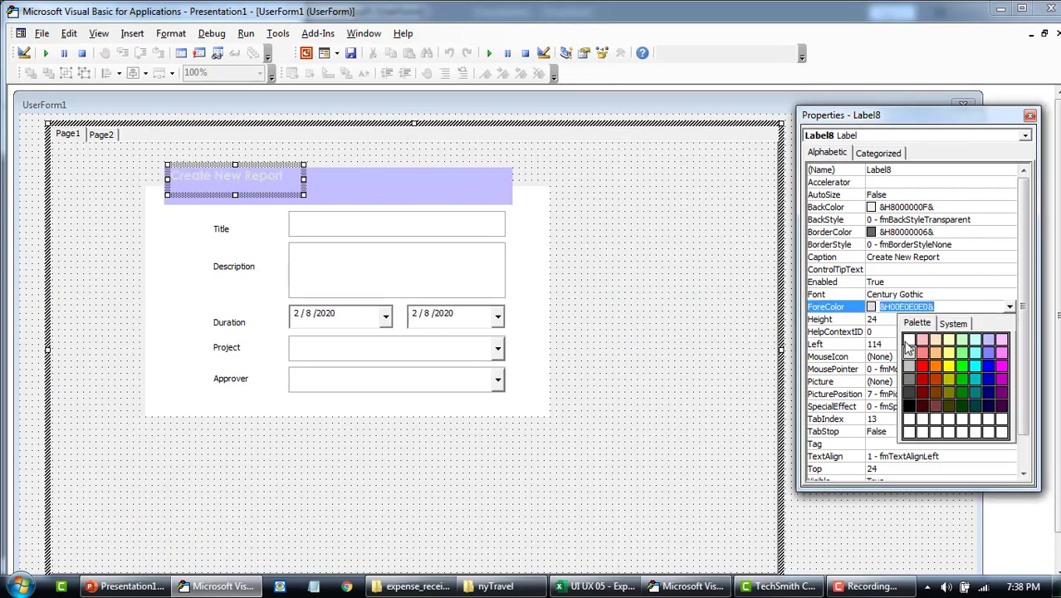
pyautogui.click(908, 340)
pyautogui.click(276, 192)
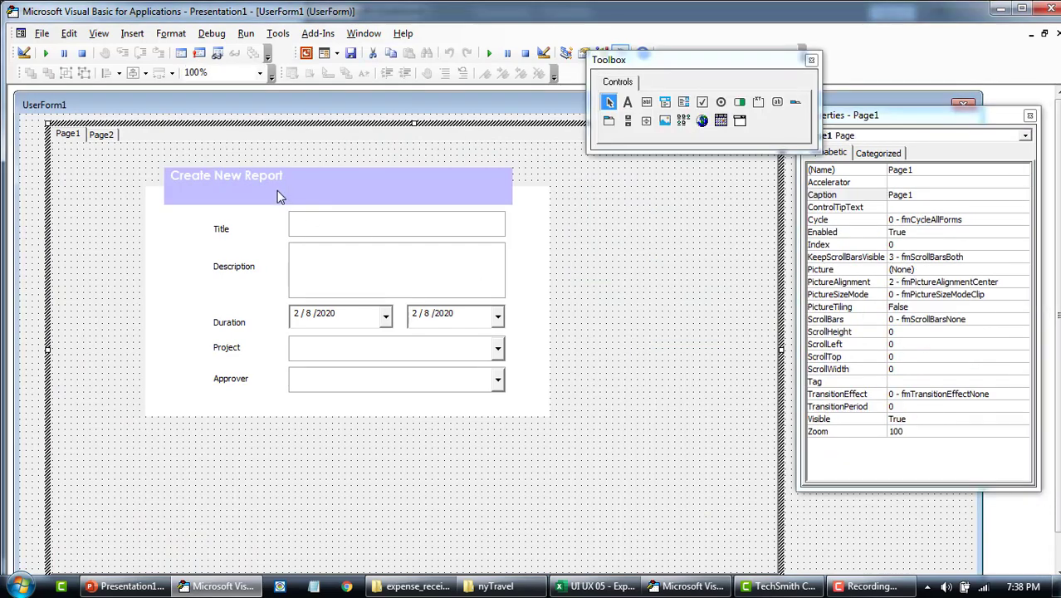
# - Duplicate the Title label and place the copy on the lilac bar beneath the heading at Left 114, Top 42
pyautogui.click(219, 235)
pyautogui.hotkey('ctrl', 'c')
pyautogui.hotkey('ctrl', 'v')
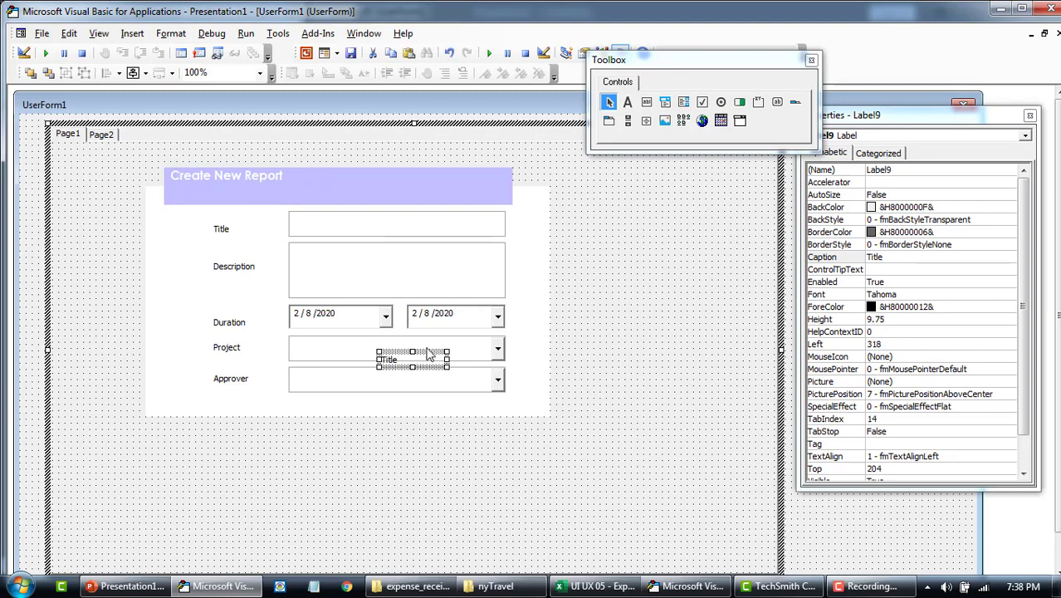
pyautogui.moveTo(427, 352); pyautogui.dragTo(211, 189)
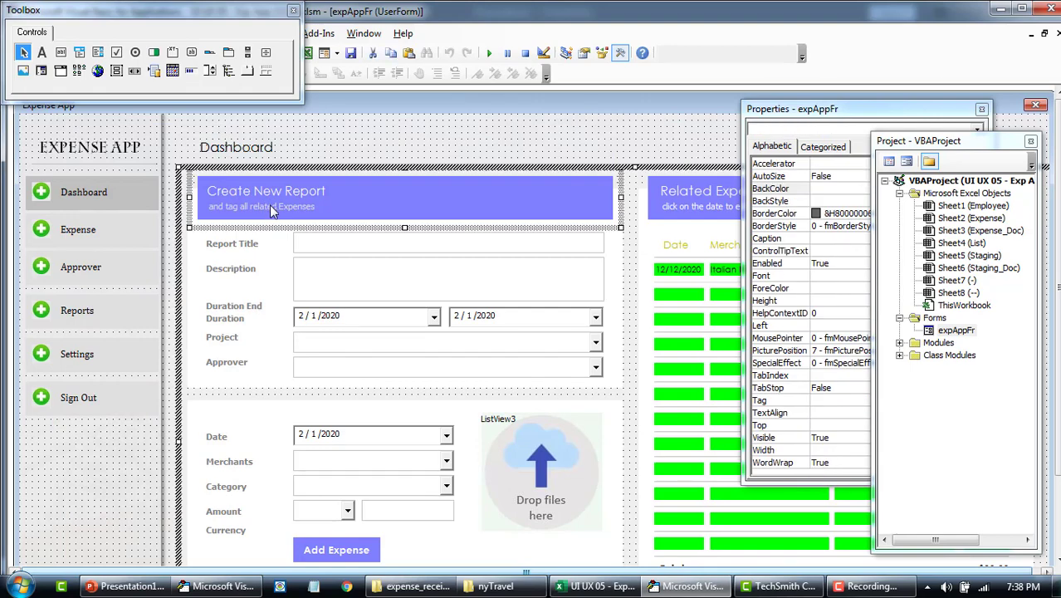
# - Copy the subtitle "and tag all related Expenses" from the expense app's form design into the duplicated label's caption
pyautogui.doubleClick(264, 203)
pyautogui.hotkey('shift', 'F7')
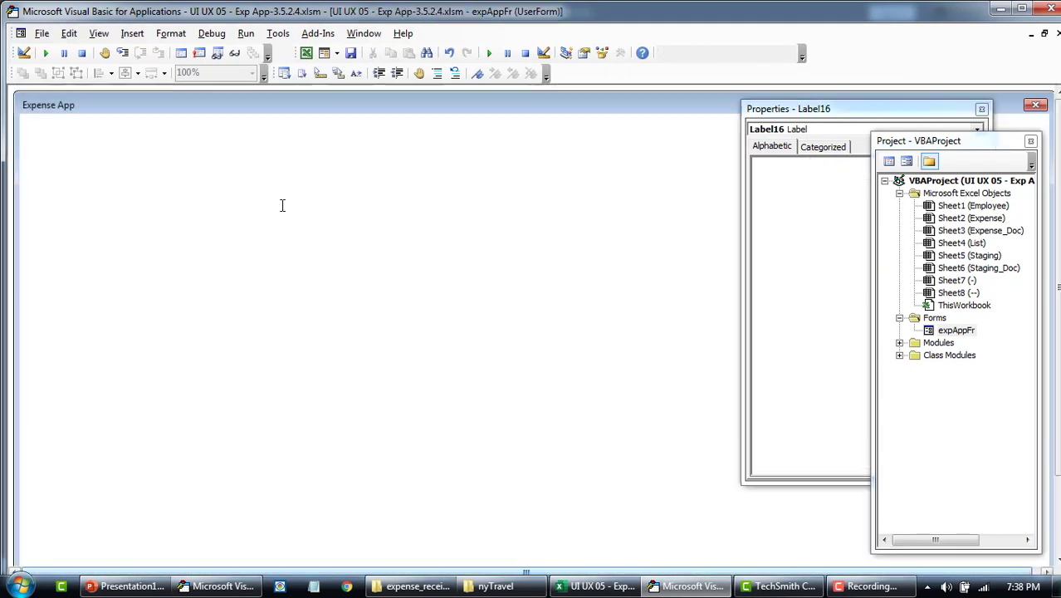
pyautogui.click(283, 211)
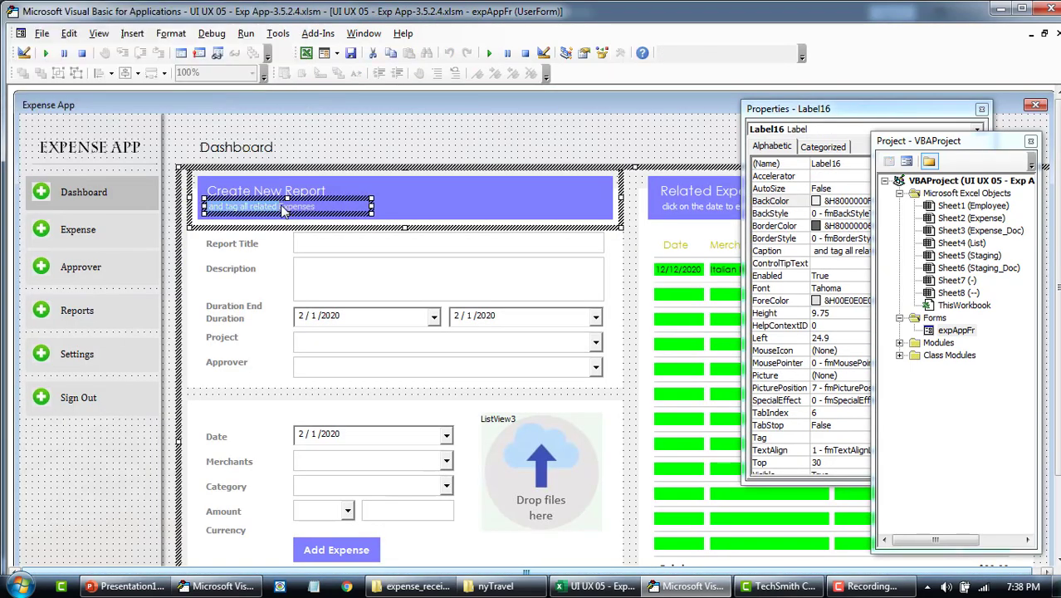
pyautogui.hotkey('alt', 'Tab')
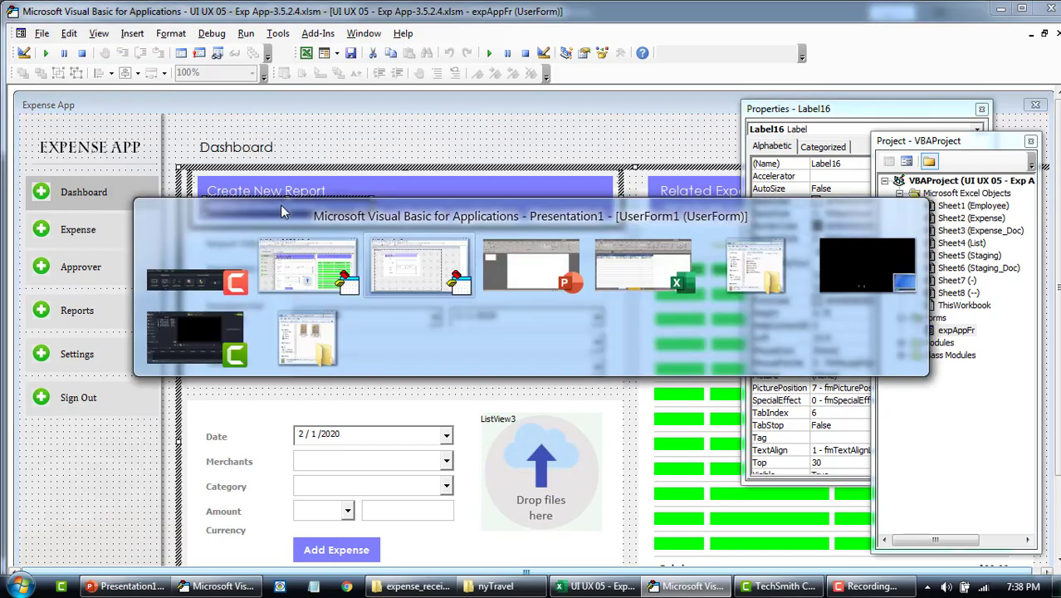
pyautogui.click(215, 196)
pyautogui.hotkey('ctrl', 'v')
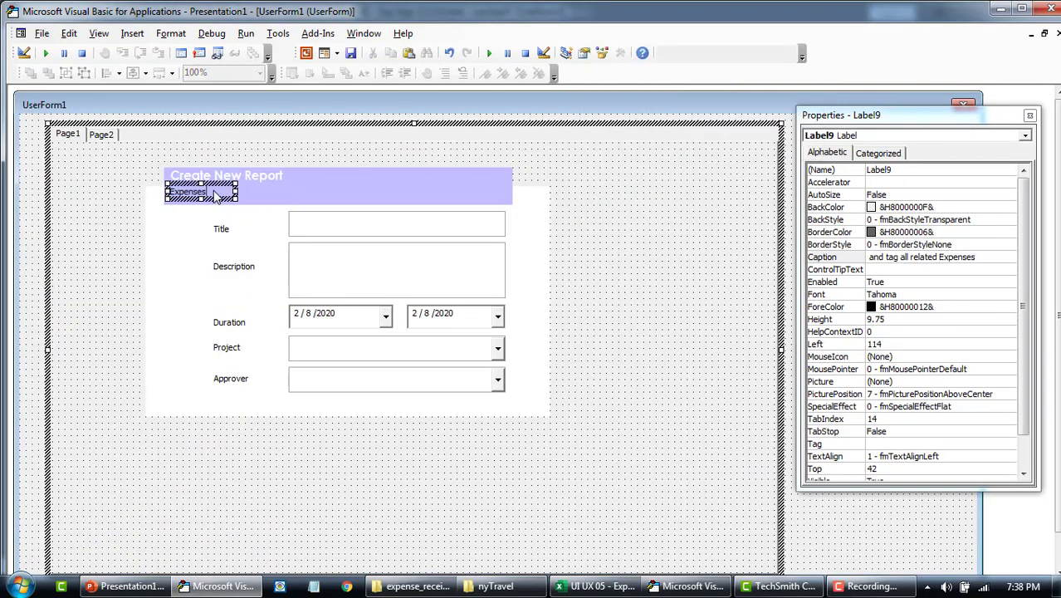
pyautogui.click(116, 277)
# - Preview the running form, then inspect the Duration date pickers and find Microsoft Date and Time Picker Control among the additional toolbox controls
pyautogui.press('F5')
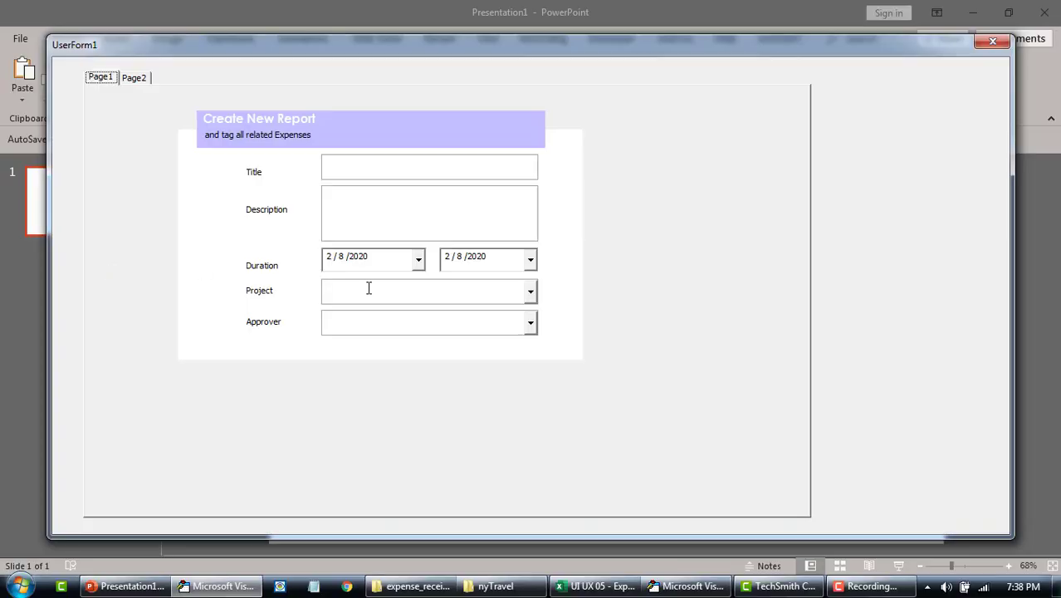
pyautogui.hotkey('alt', 'F4')
pyautogui.click(371, 234)
pyautogui.click(352, 347)
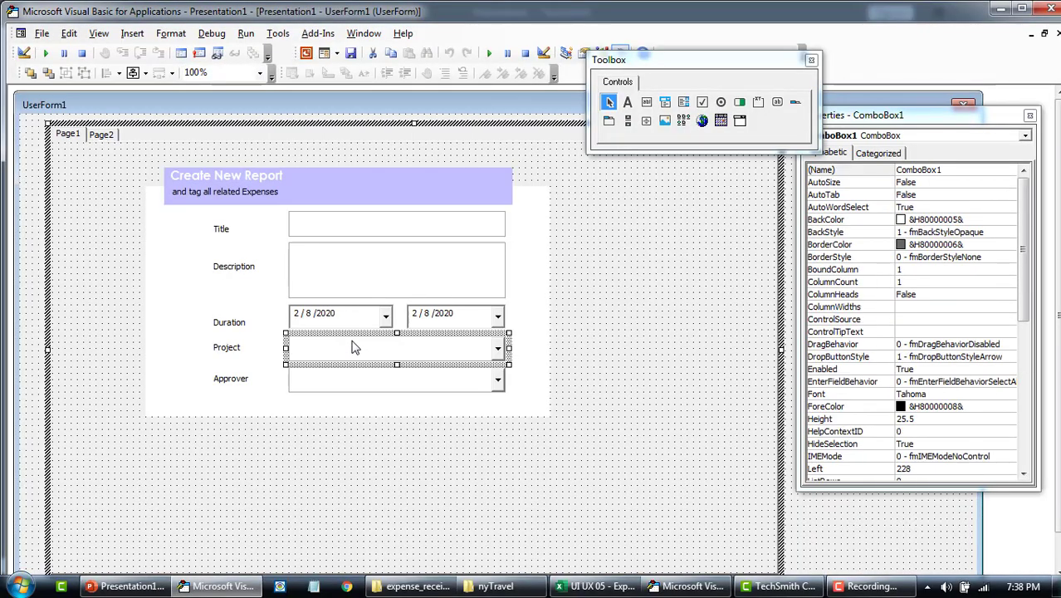
pyautogui.click(346, 311)
pyautogui.click(348, 313)
pyautogui.click(456, 327)
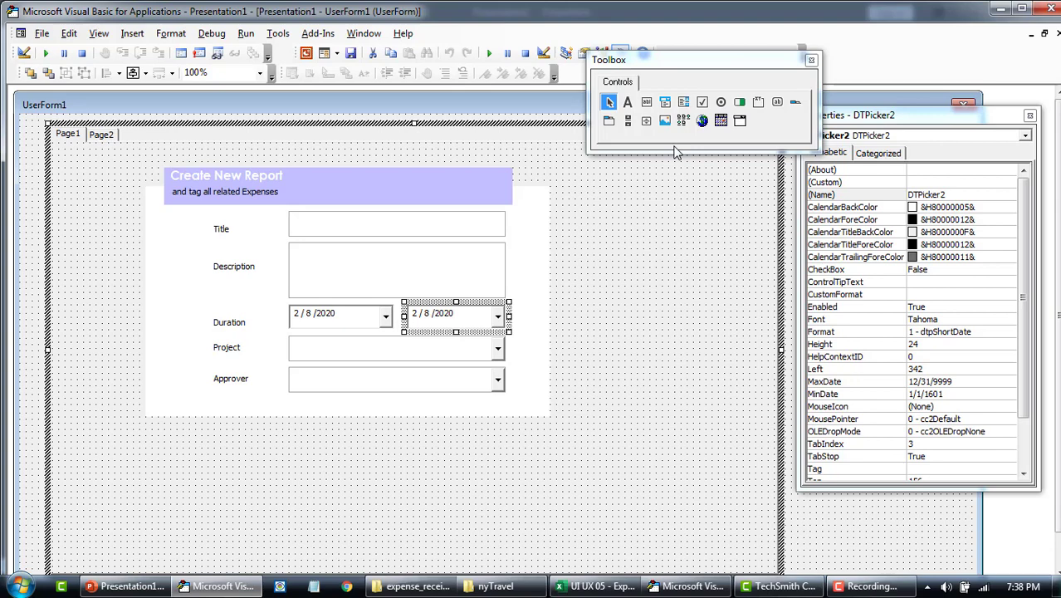
pyautogui.rightClick(770, 129)
pyautogui.click(793, 134)
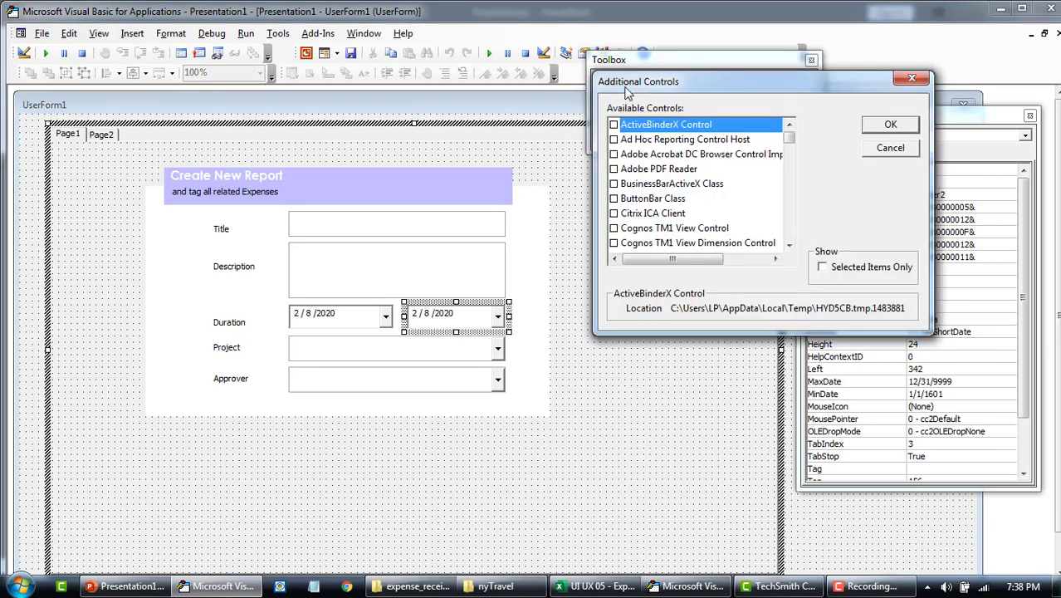
pyautogui.moveTo(790, 138); pyautogui.dragTo(791, 161)
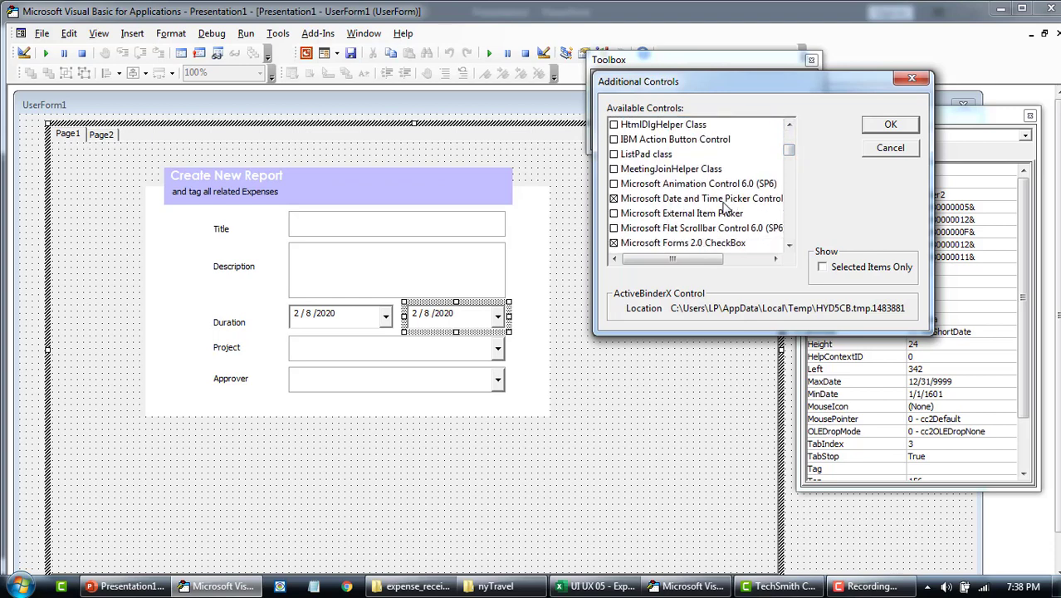
pyautogui.click(887, 127)
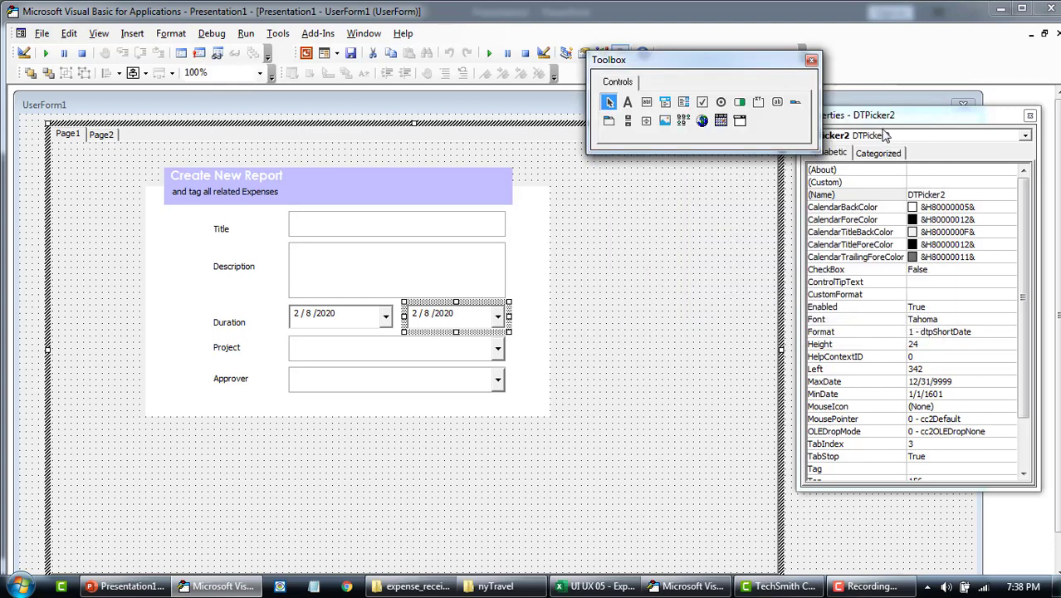
# - Set the Approver combo box's Style property to 2 - fmStyleDropDownList
pyautogui.click(666, 325)
pyautogui.click(371, 356)
pyautogui.click(374, 378)
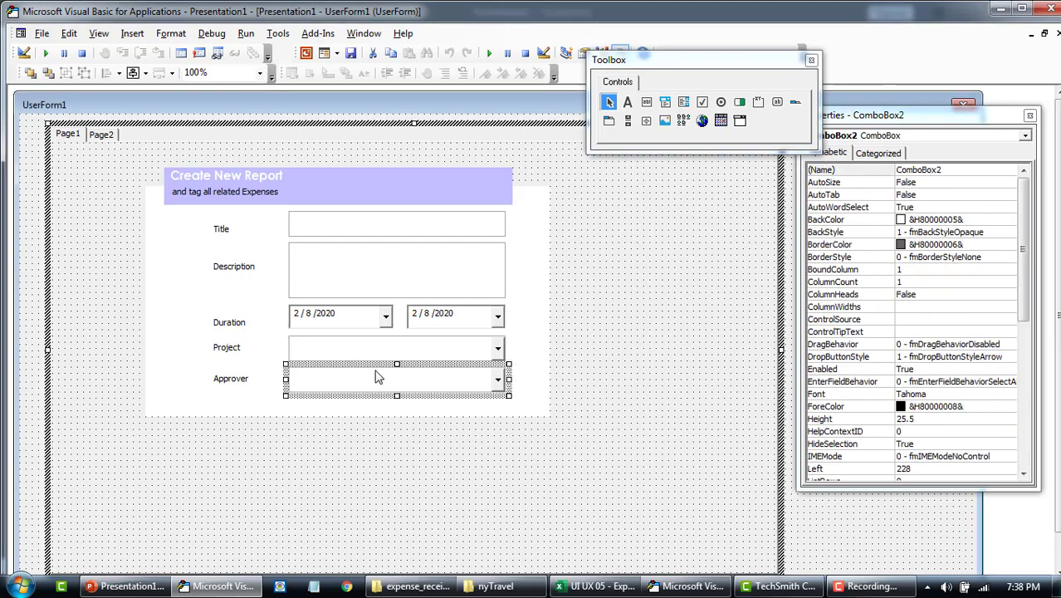
pyautogui.click(376, 346)
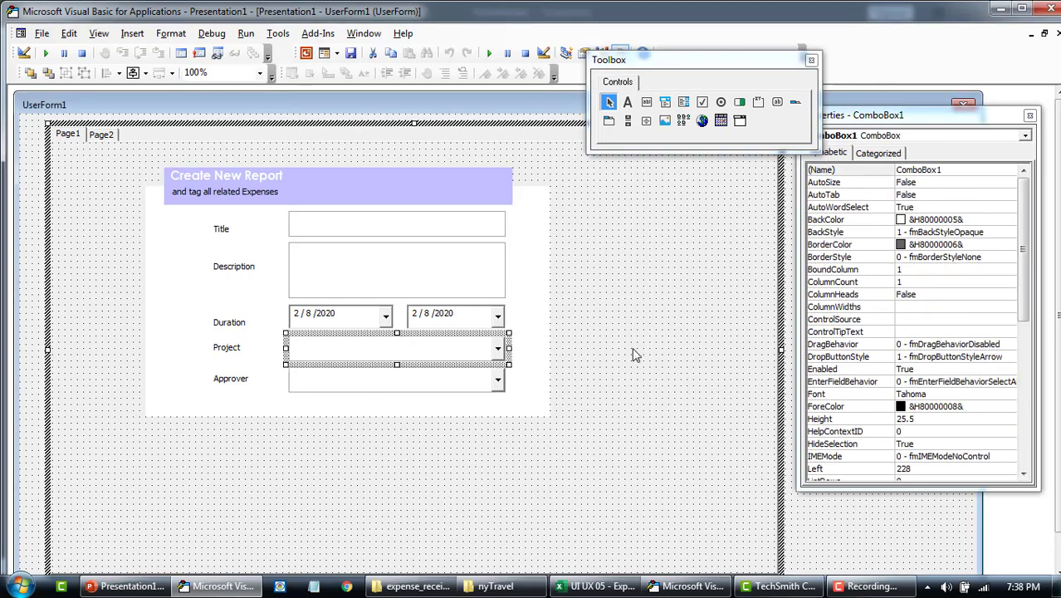
pyautogui.click(423, 382)
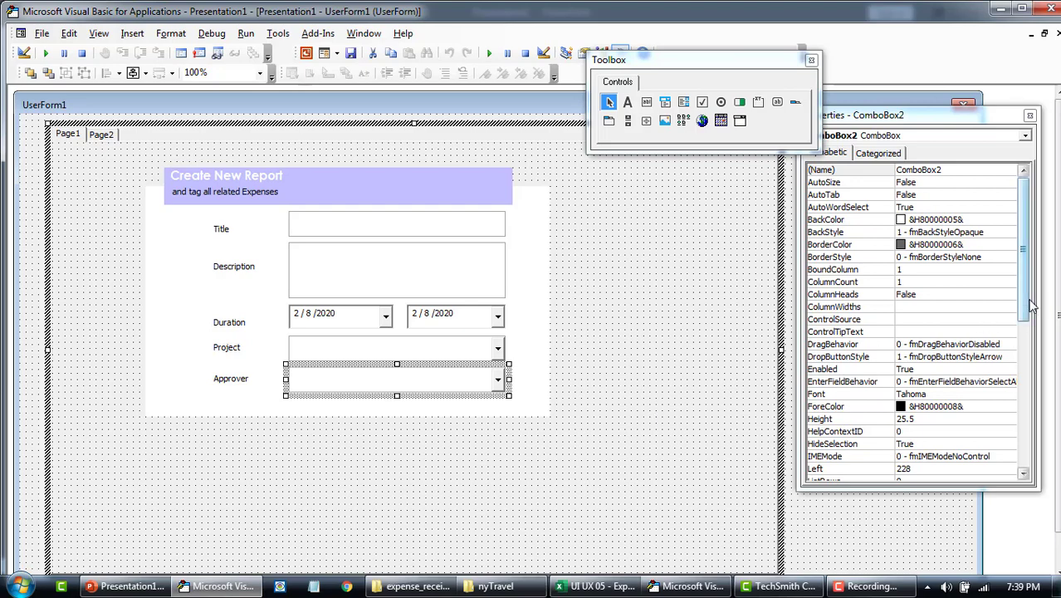
pyautogui.moveTo(1030, 314); pyautogui.dragTo(1030, 456)
pyautogui.click(834, 344)
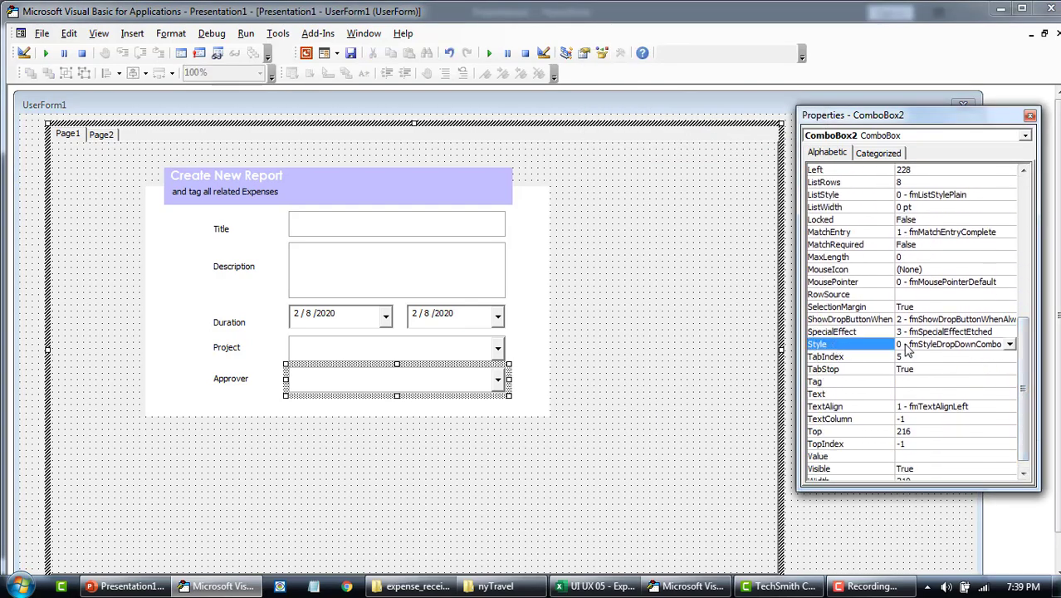
pyautogui.click(1009, 344)
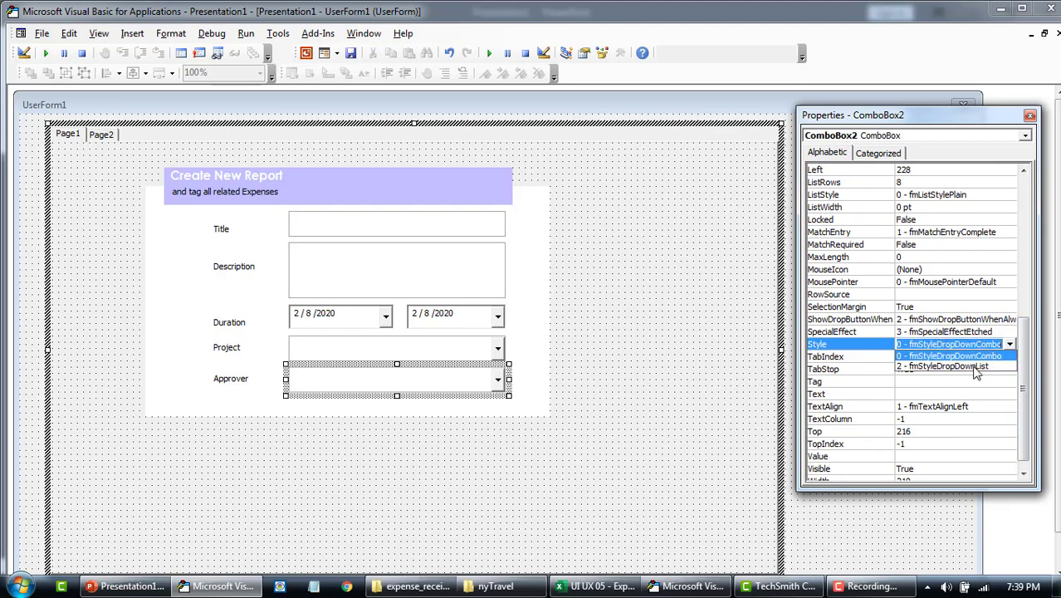
pyautogui.click(977, 366)
pyautogui.click(613, 380)
# - Check the Style setting among the Project combo box's properties
pyautogui.click(477, 390)
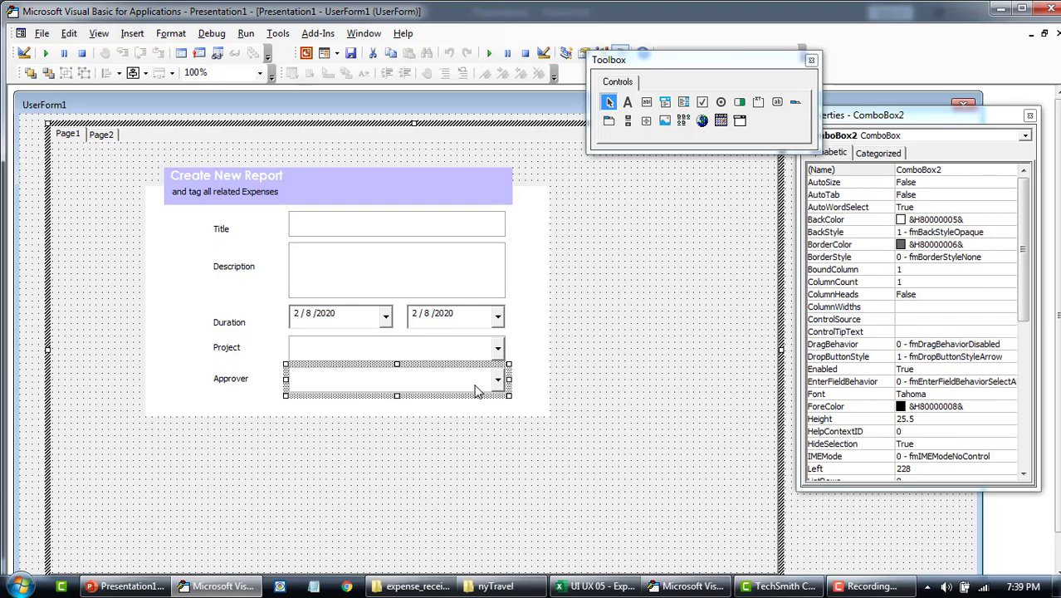
pyautogui.click(453, 357)
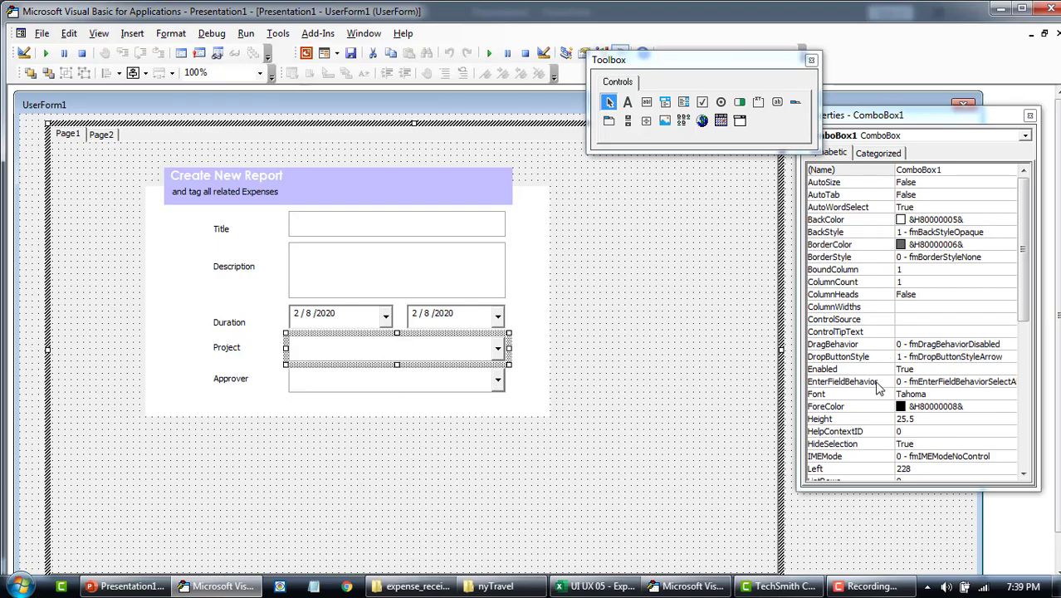
pyautogui.moveTo(1027, 295); pyautogui.dragTo(1026, 451)
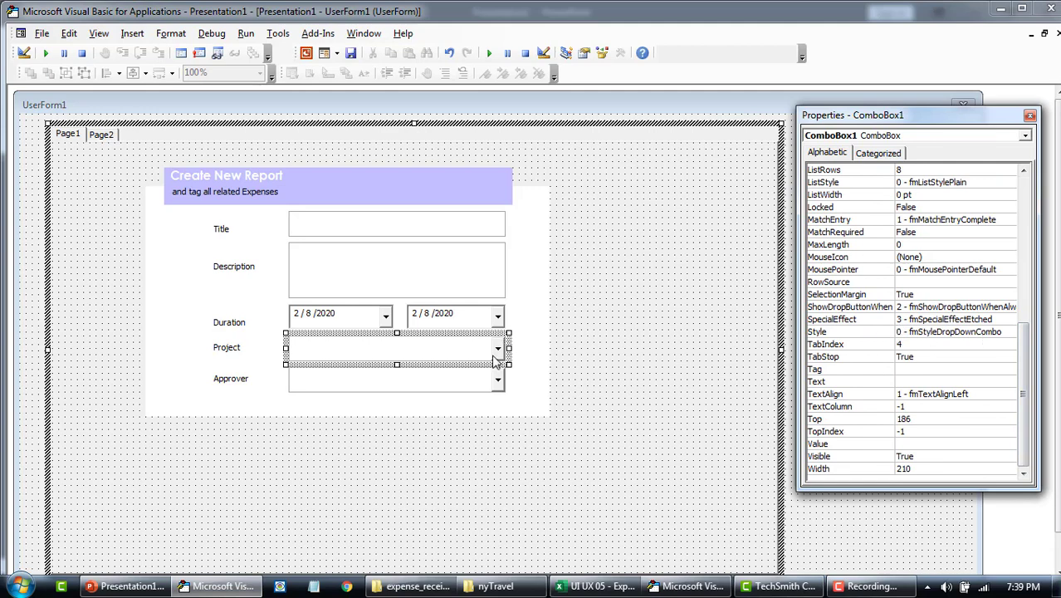
pyautogui.click(564, 398)
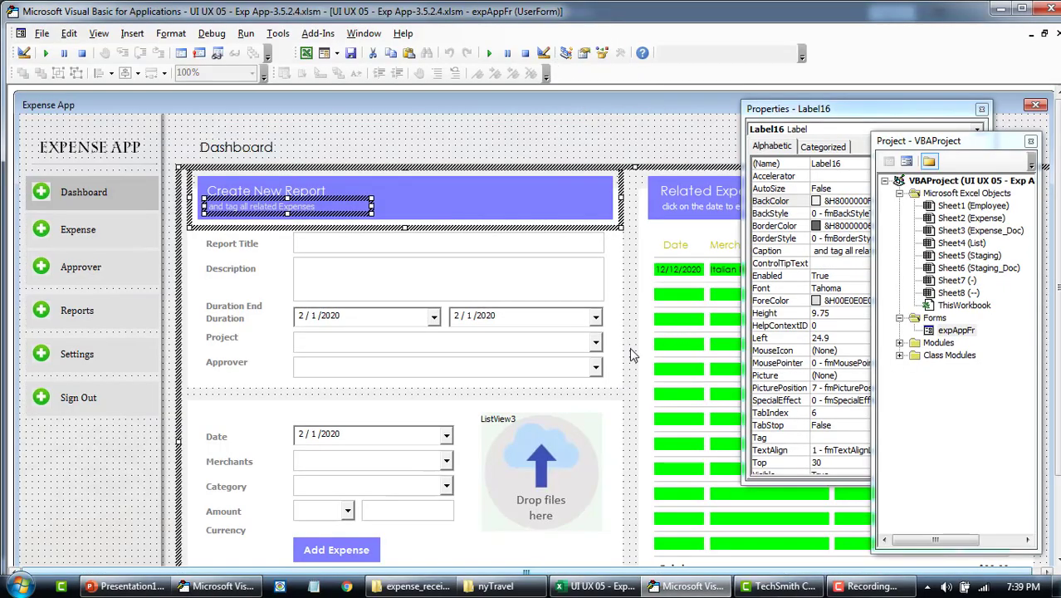
# - Examine the date, currency and amount controls of the expense entry section in the expense app's form design
pyautogui.click(633, 355)
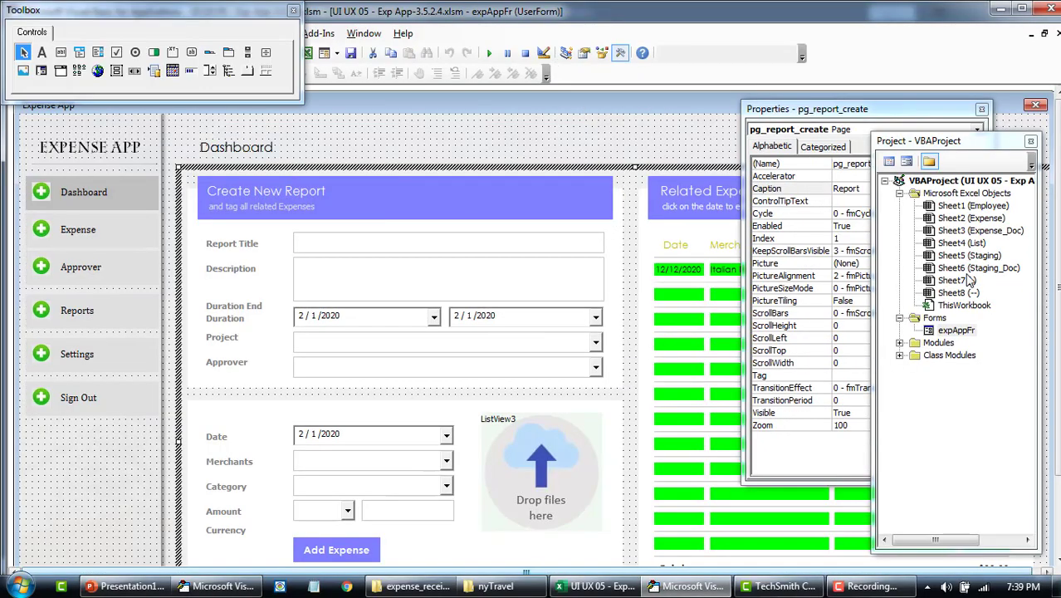
pyautogui.moveTo(1057, 286); pyautogui.dragTo(1057, 339)
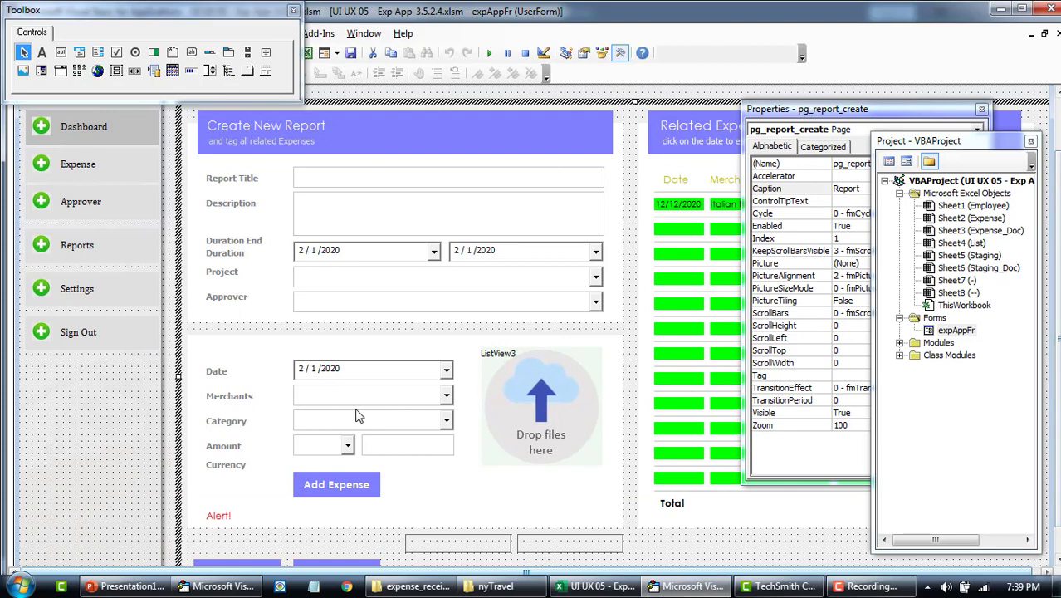
pyautogui.click(335, 370)
pyautogui.click(318, 450)
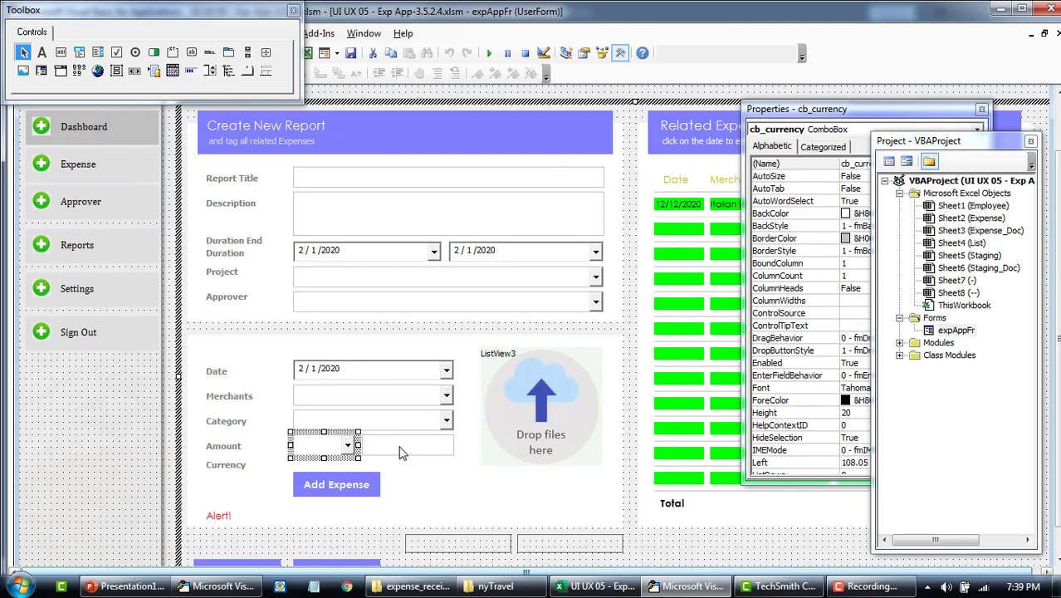
pyautogui.click(403, 453)
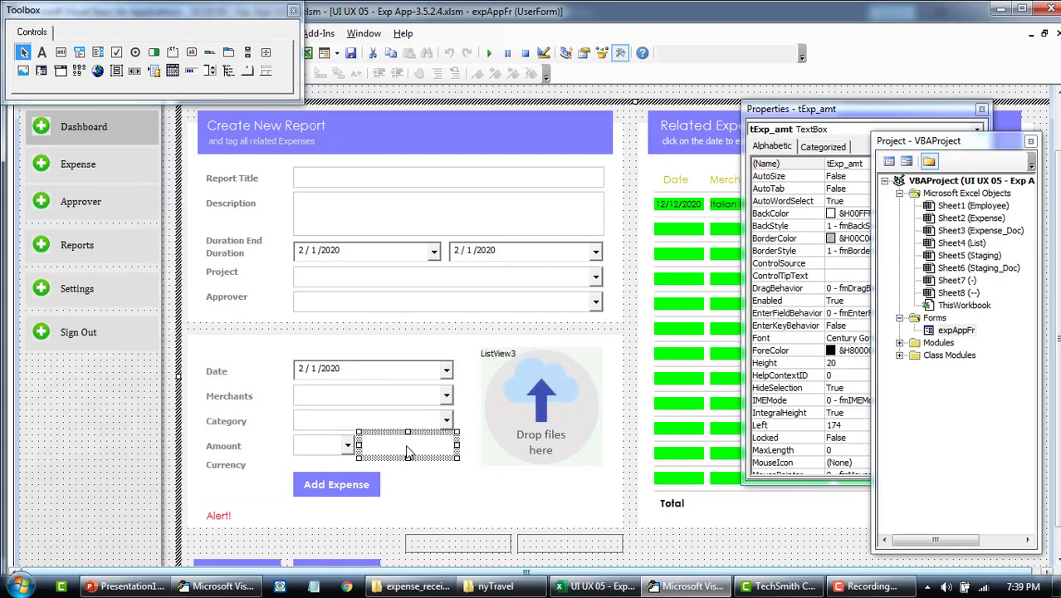
# - Run the expense app, go to the Expense page, and enter 453 as the expense amount
pyautogui.press('F5')
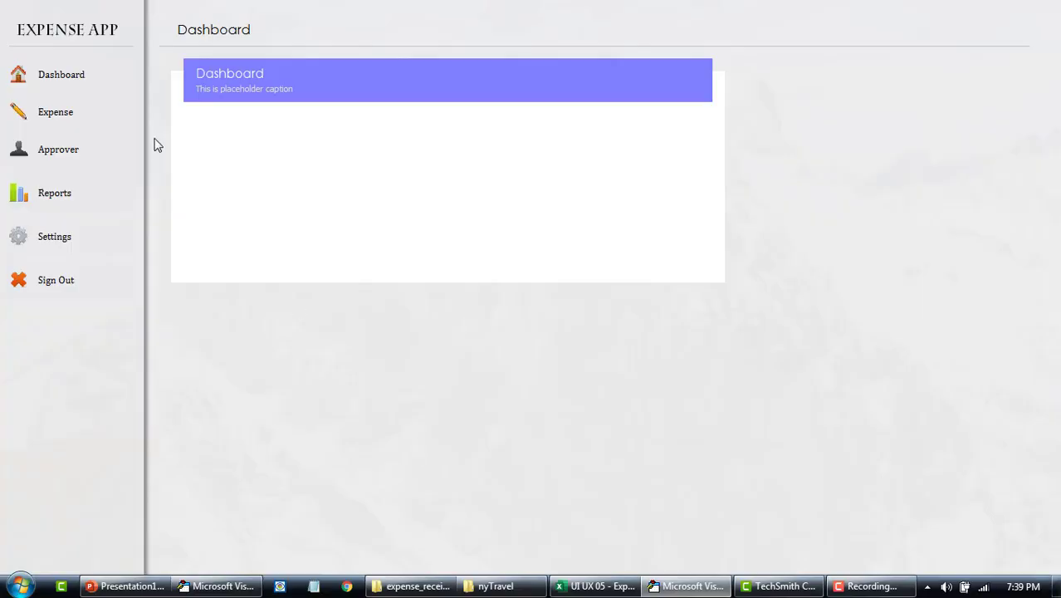
pyautogui.click(135, 115)
pyautogui.click(363, 396)
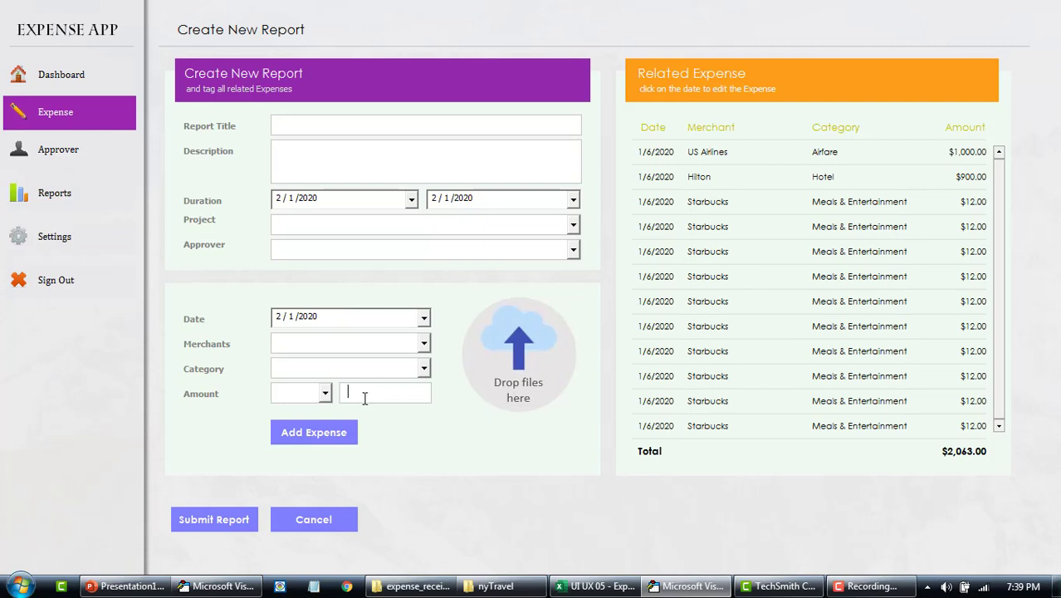
pyautogui.write('453')
# - Look through the Project, Approver, Merchants, Category and currency drop-down lists on the running Create New Report page
pyautogui.click(288, 324)
pyautogui.click(292, 342)
pyautogui.click(573, 225)
pyautogui.click(575, 226)
pyautogui.doubleClick(574, 261)
pyautogui.click(424, 344)
pyautogui.click(424, 345)
pyautogui.click(422, 368)
pyautogui.click(423, 370)
pyautogui.click(325, 396)
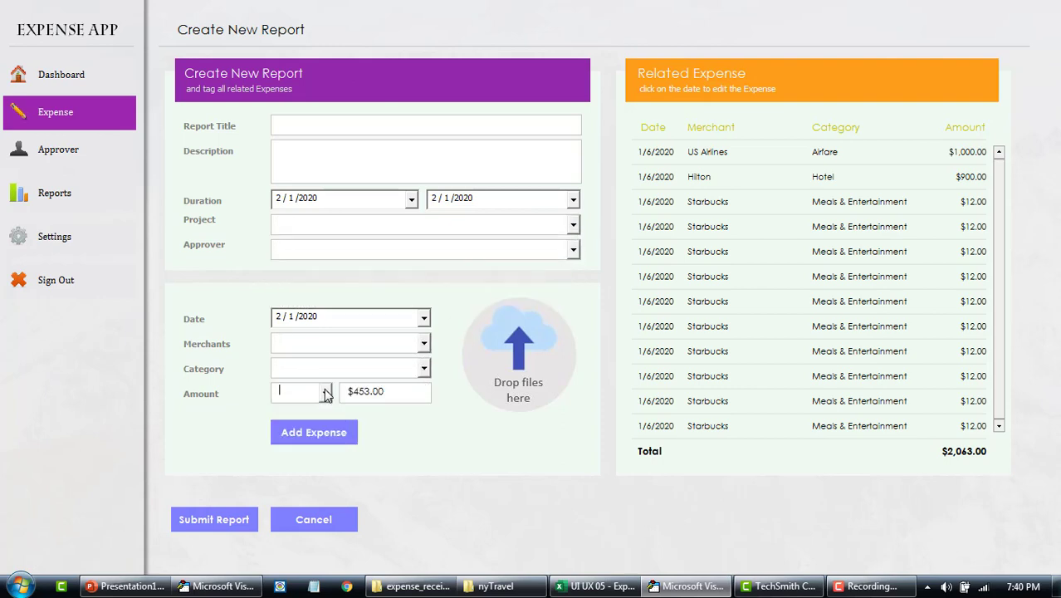